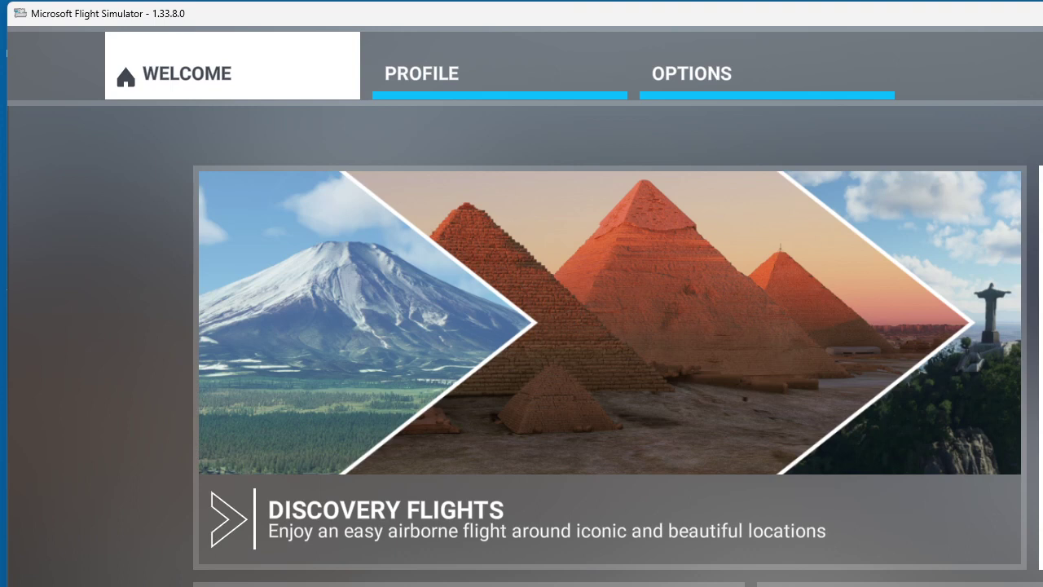
Step: Open the world map and select the Boeing 737-800 as the aircraft for the flight
{"action": "key", "text": "Return"}
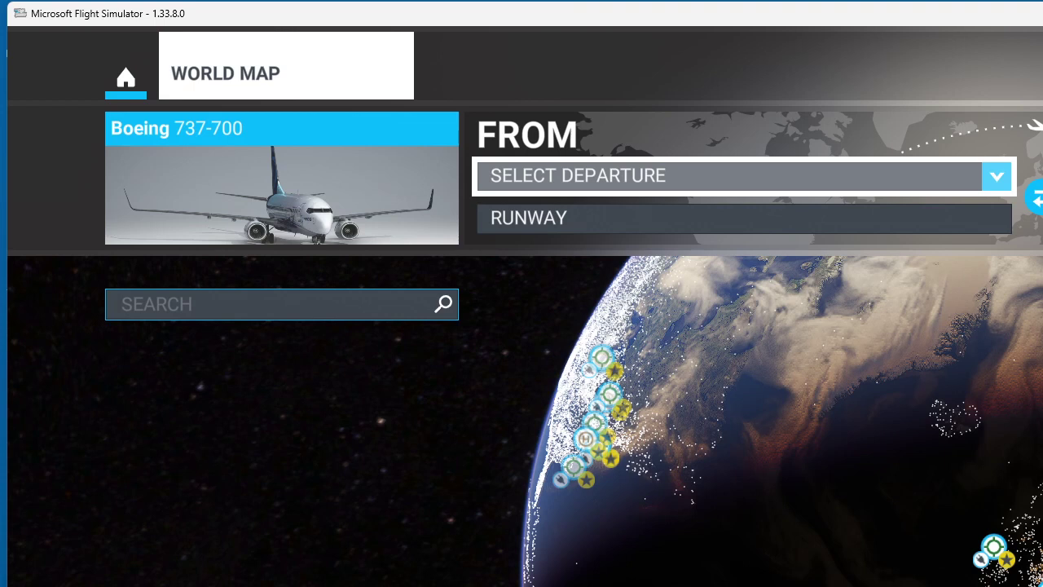
{"action": "left_click", "coordinate": [281, 178]}
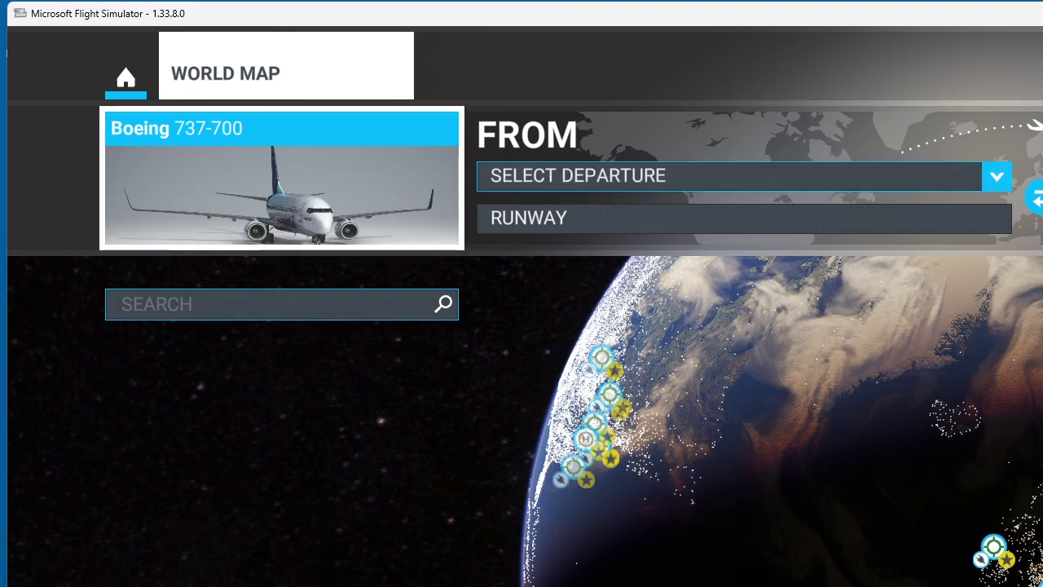
{"action": "key", "text": "Return"}
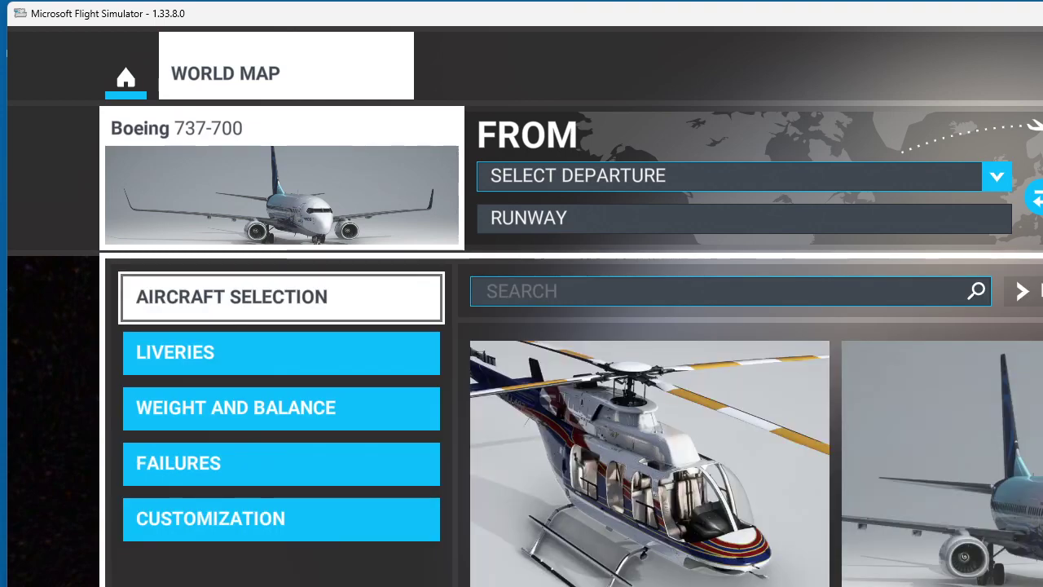
{"action": "key", "text": "Right"}
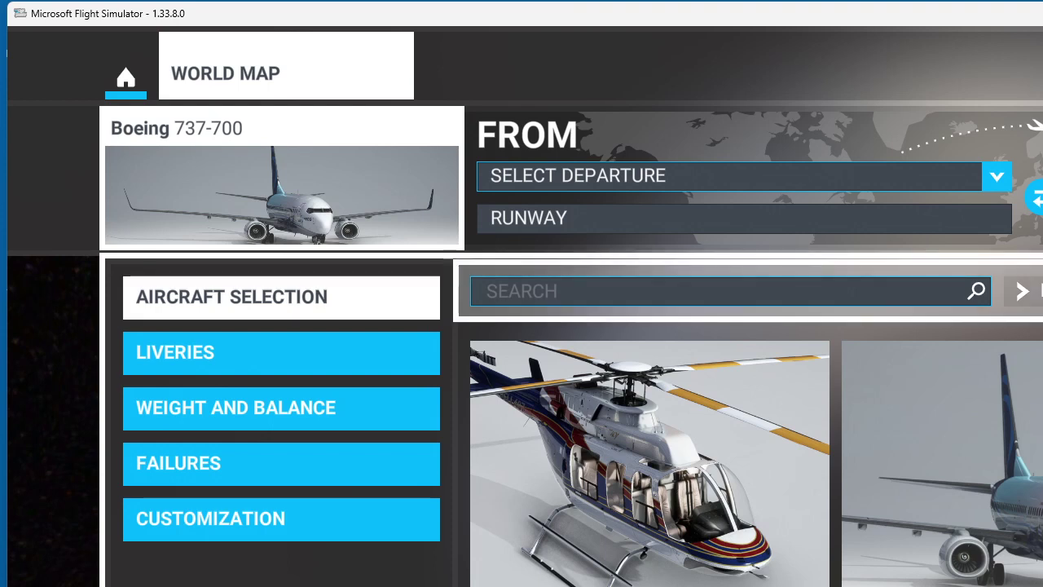
{"action": "key", "text": "Down"}
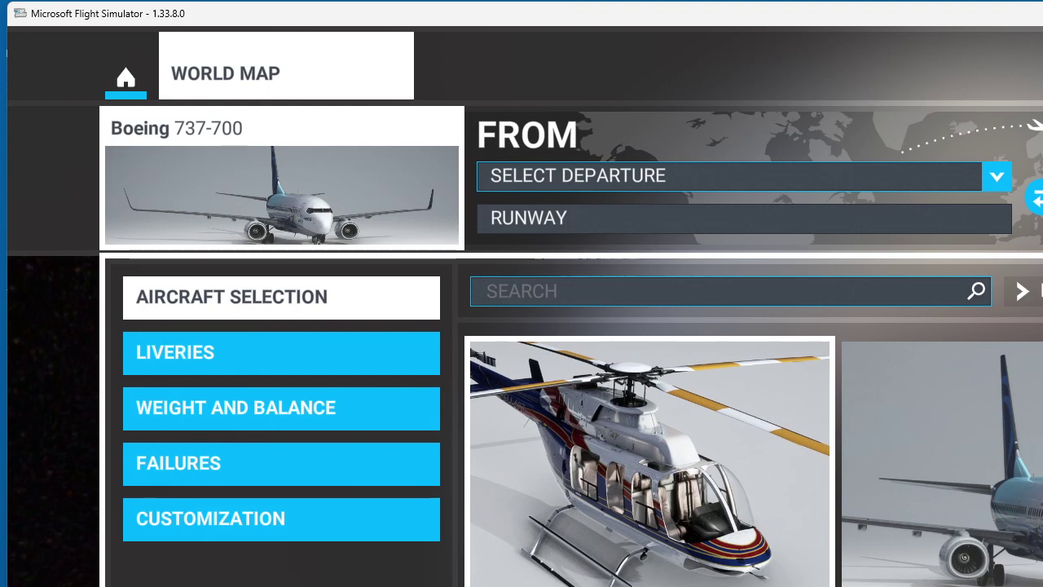
{"action": "key", "text": "Right"}
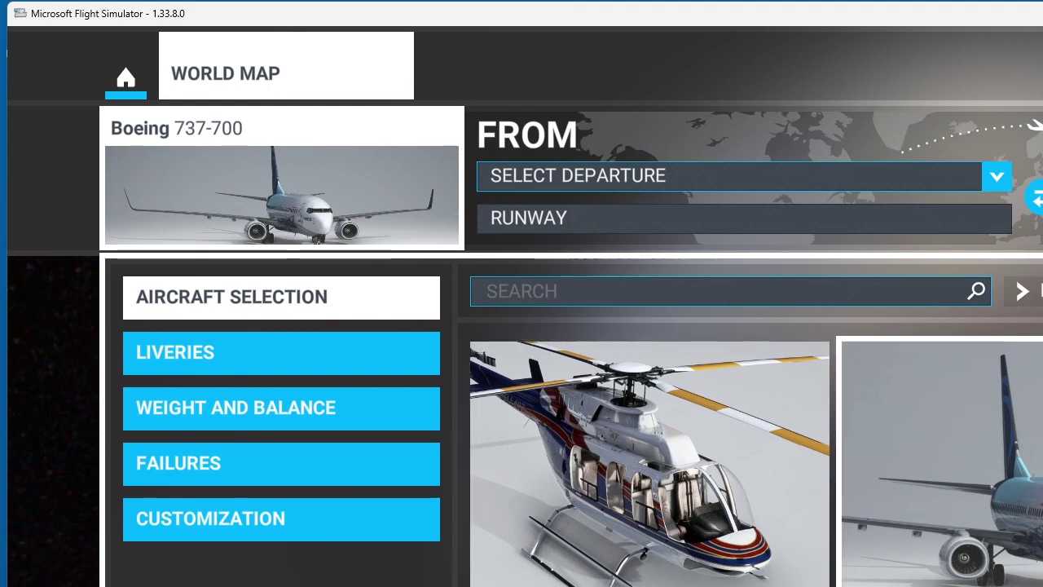
{"action": "key", "text": "Right"}
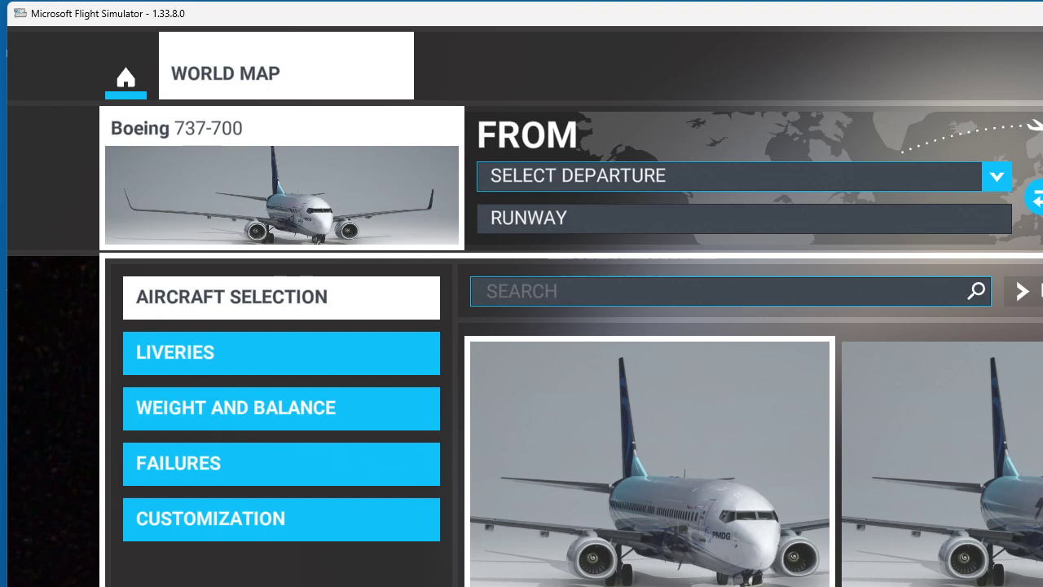
{"action": "key", "text": "Return"}
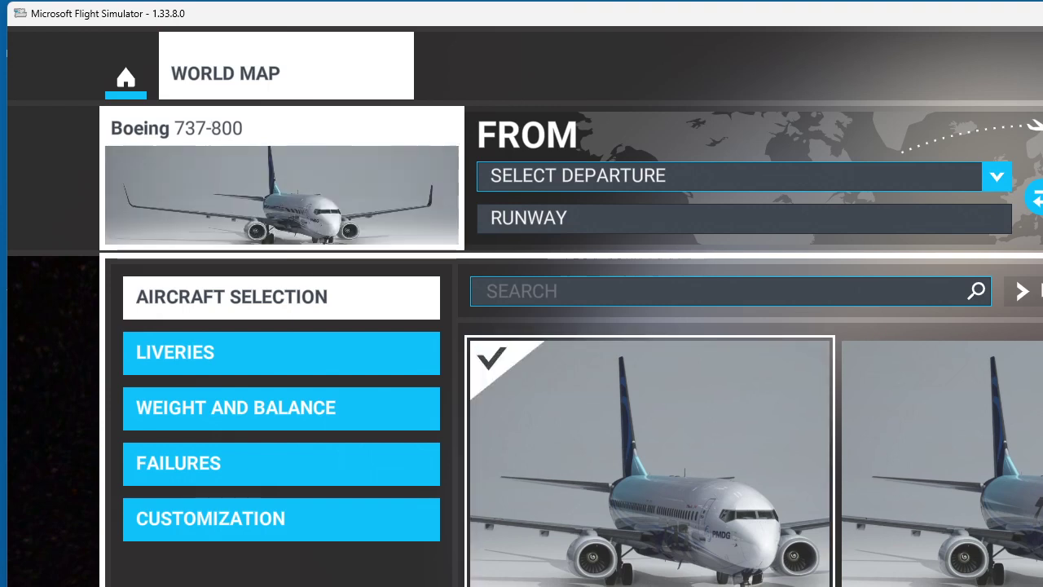
{"action": "key", "text": "Escape"}
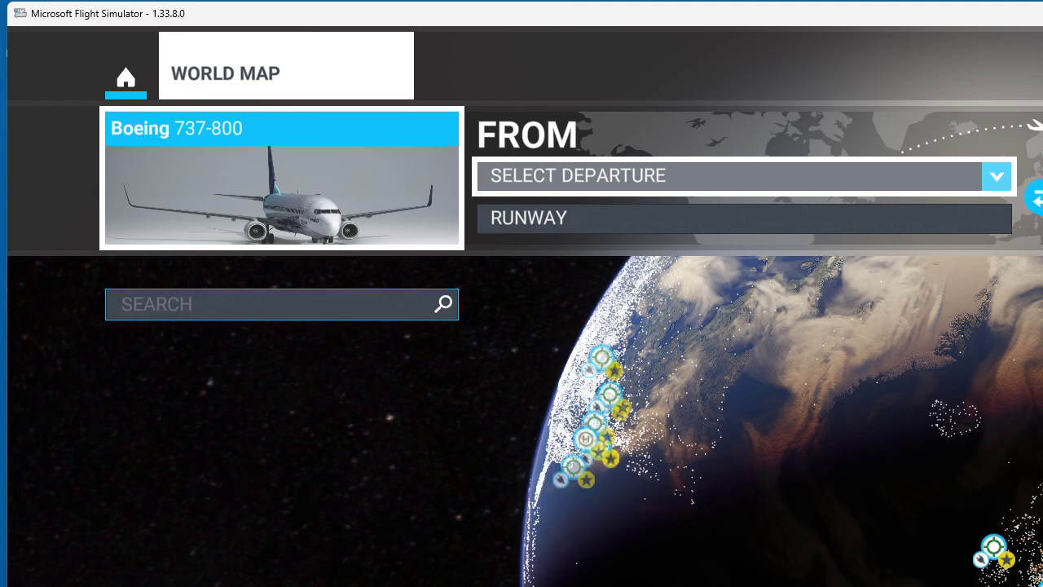
Step: Search the departure airports for kjfk and choose KJFK Kennedy Intl, New York as the departure
{"action": "key", "text": "Return"}
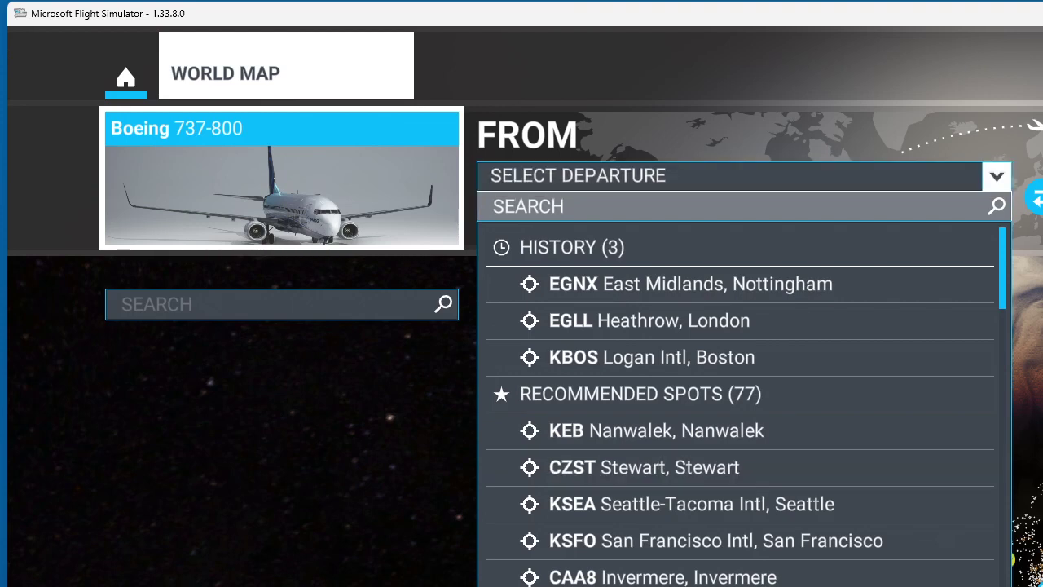
{"action": "type", "text": "kjfk"}
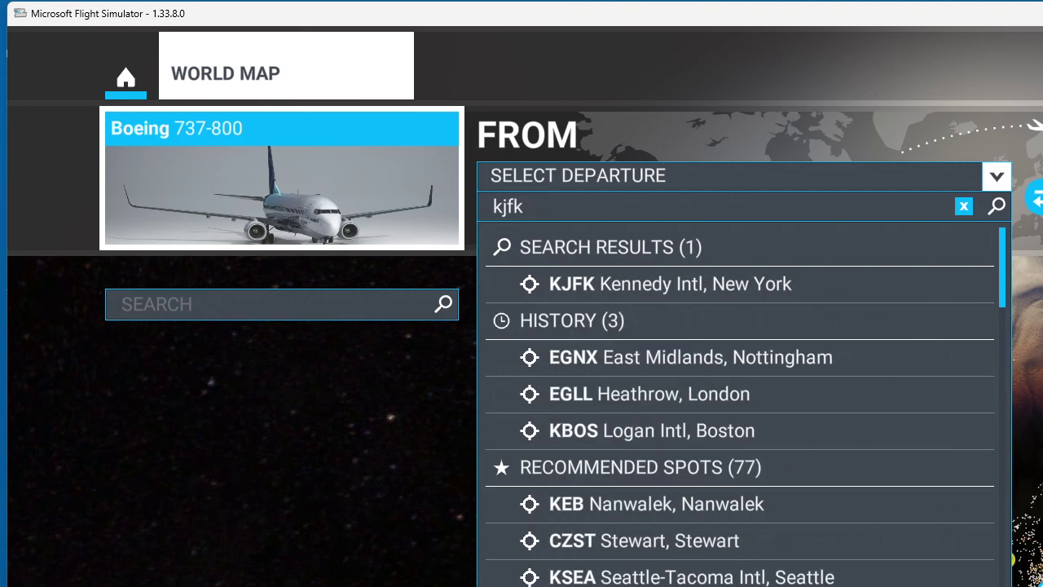
{"action": "key", "text": "Down"}
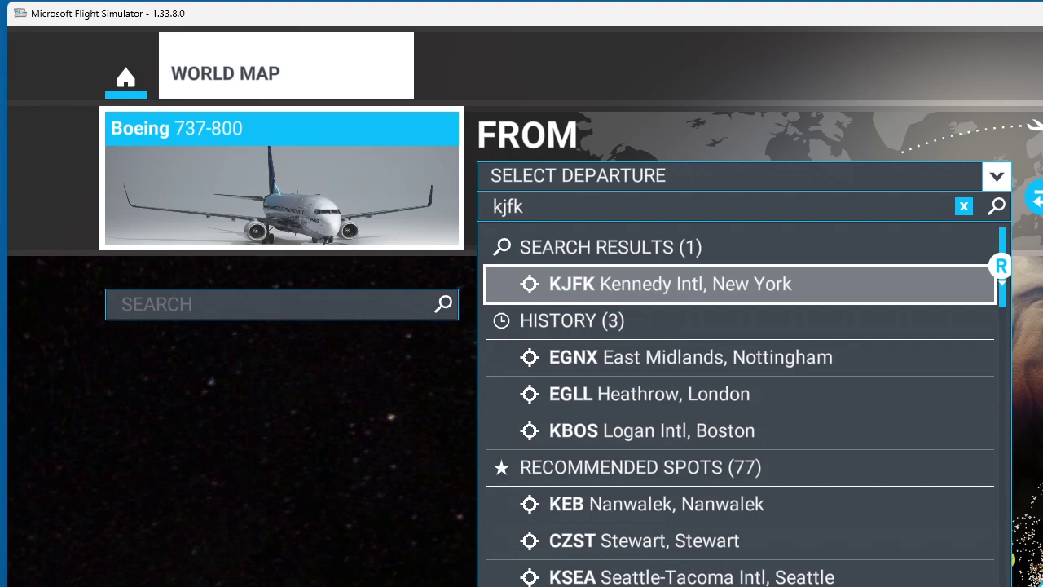
{"action": "key", "text": "Return"}
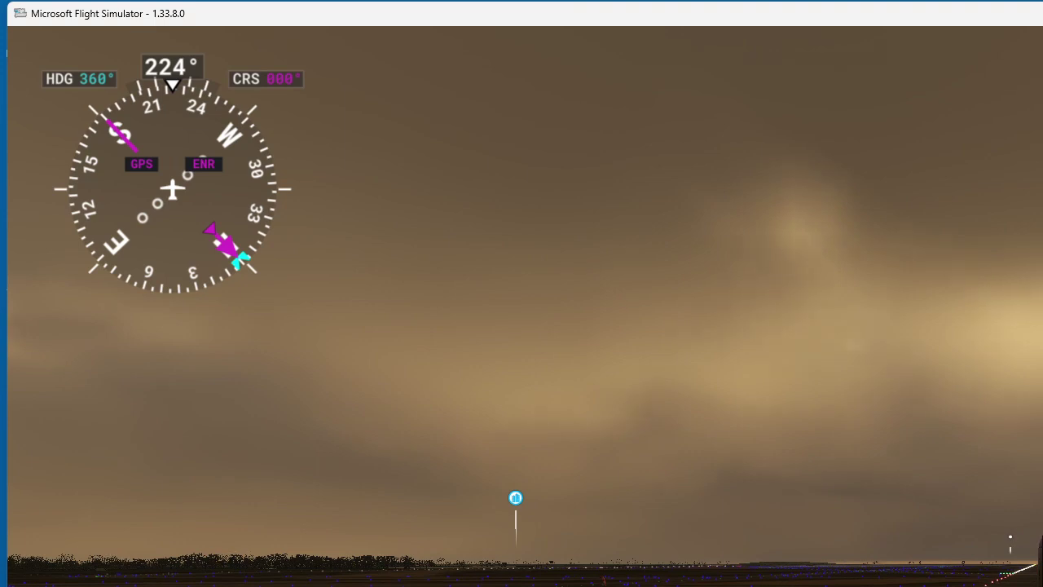
Step: Reposition the cockpit view, launch TFM from the desktop and return to Microsoft Flight Simulator
{"action": "key", "text": "ctrl+space"}
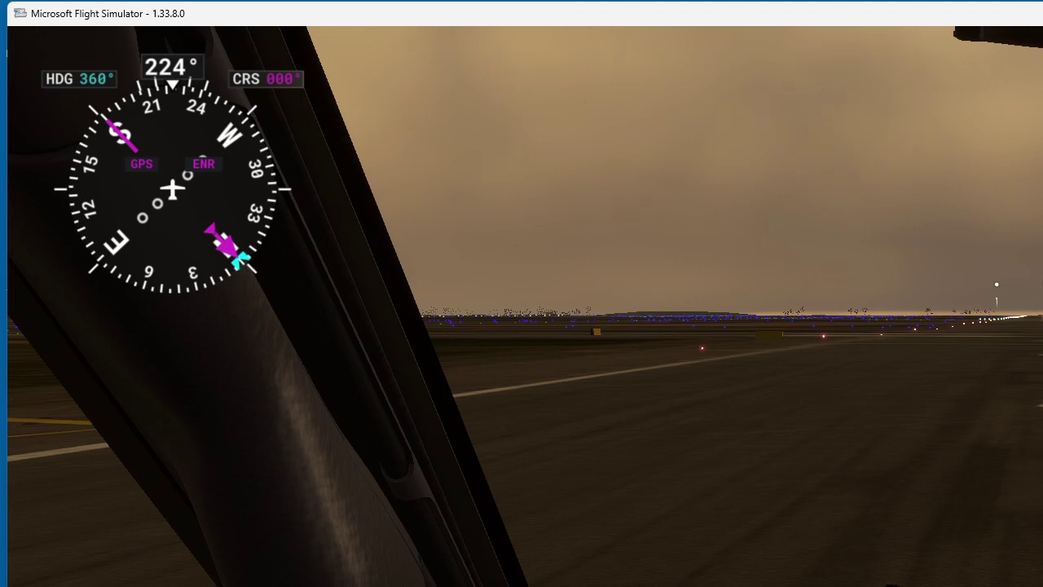
{"action": "key", "text": "super+d"}
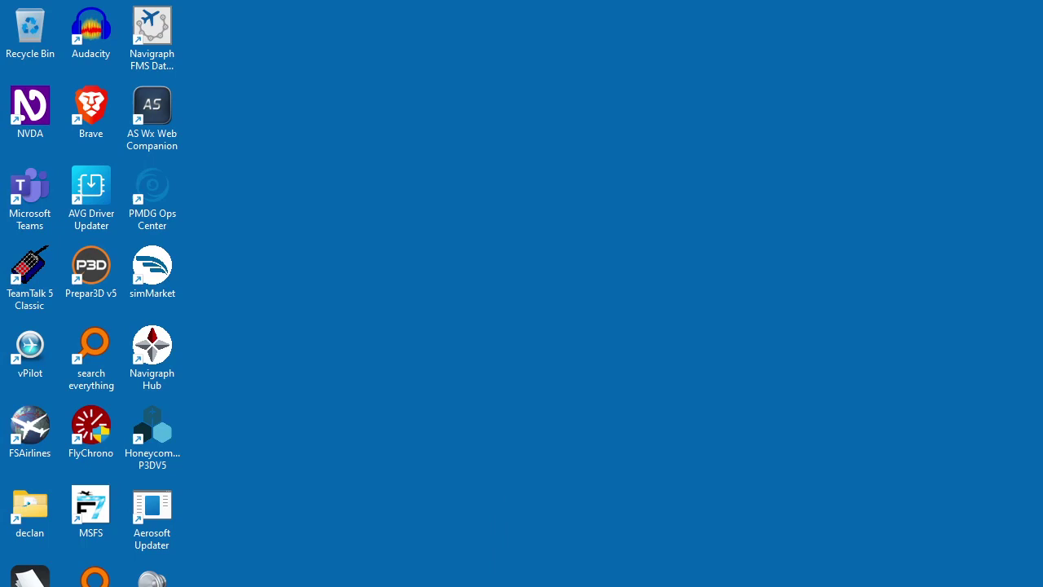
{"action": "key", "text": "t"}
{"action": "key", "text": "Return"}
{"action": "key", "text": "alt+Tab"}
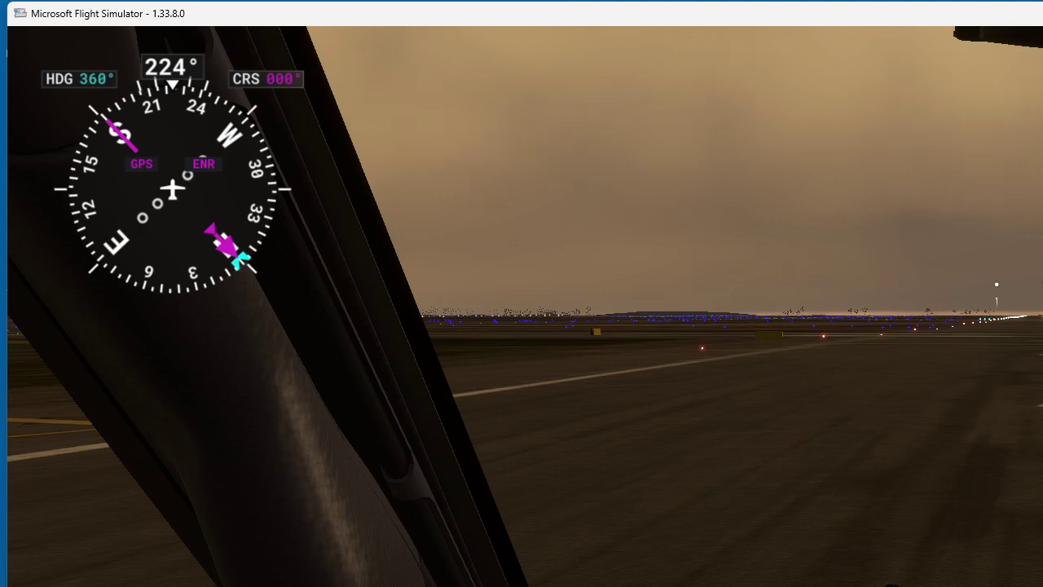
Step: Open the TFM settings and review the Geonames and Bing maps fields and the flight following and ILS announcement intervals
{"action": "key", "text": "bracketright"}
{"action": "key", "text": "s"}
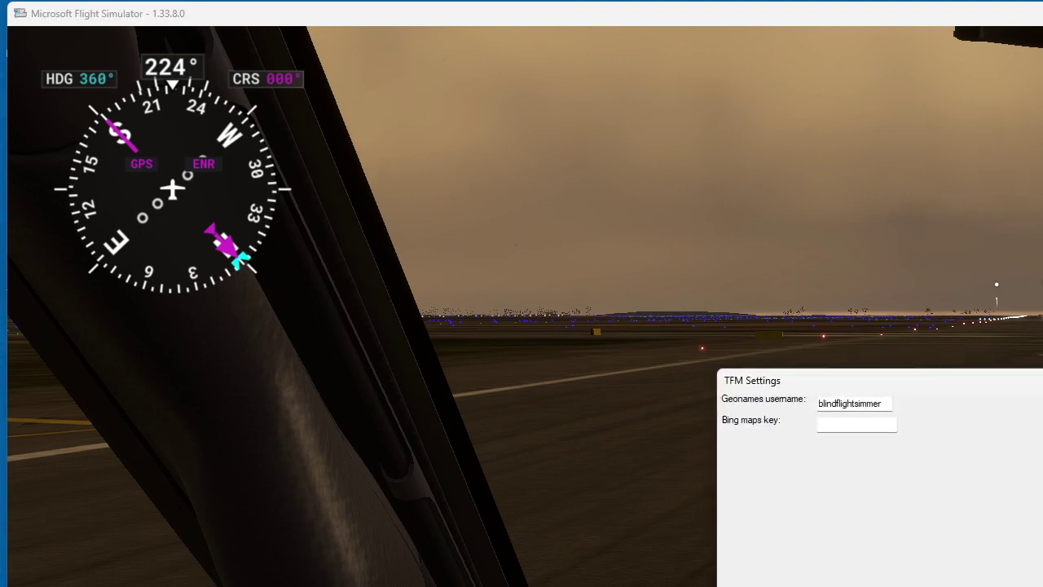
{"action": "key", "text": "Right"}
{"action": "key", "text": "ctrl+a"}
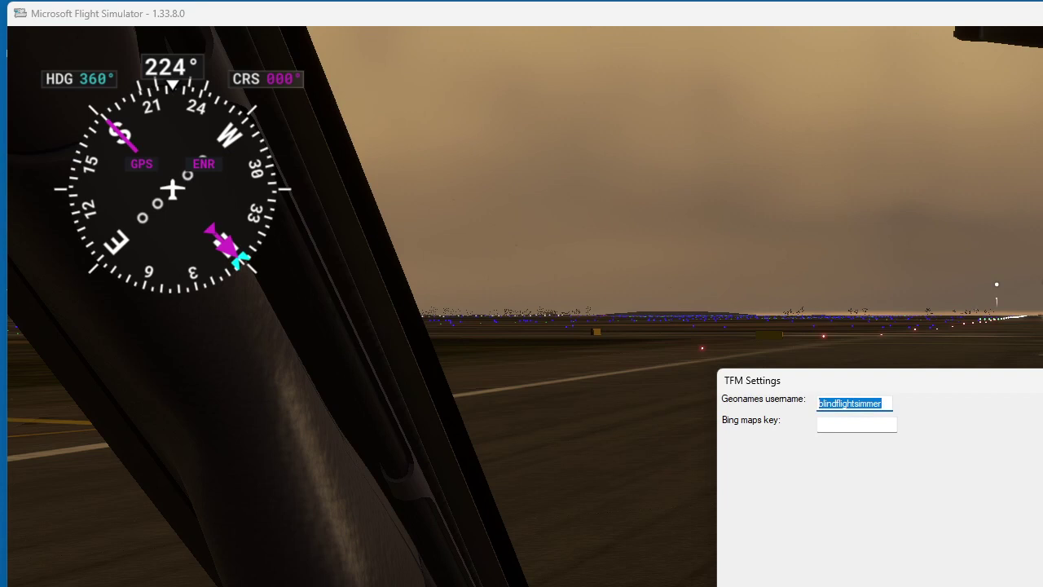
{"action": "key", "text": "Tab"}
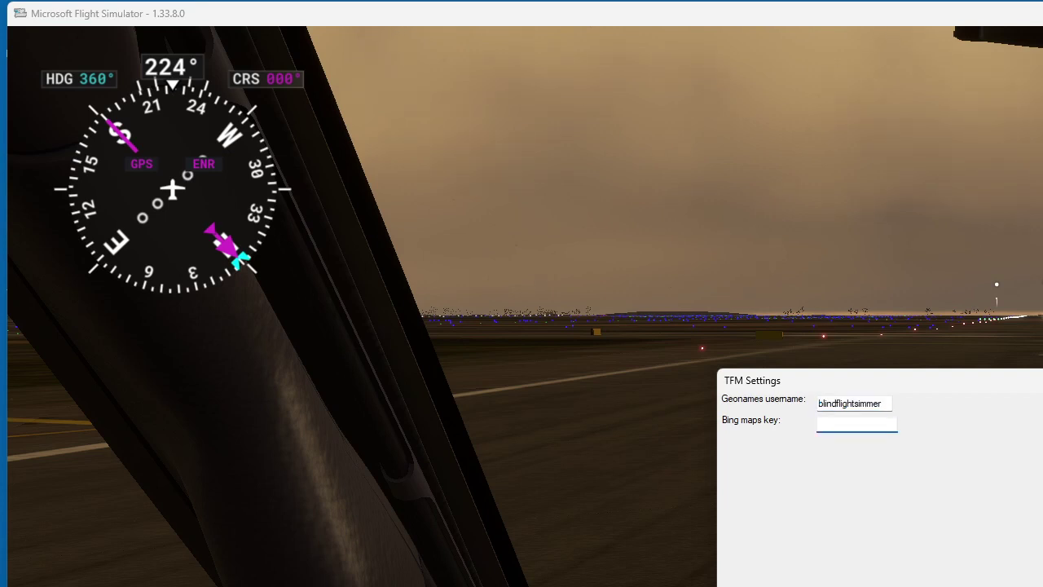
{"action": "key", "text": "Tab"}
{"action": "key", "text": "Down"}
{"action": "key", "text": "Down"}
{"action": "key", "text": "Tab"}
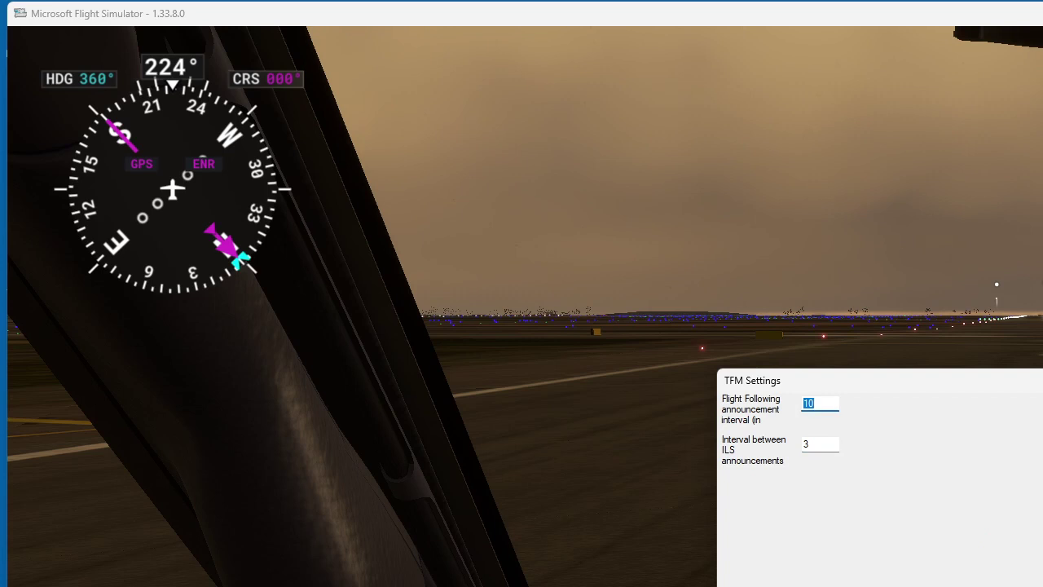
Step: Check the P3D and MSFS folder paths in the TFM settings and run the MSFS build
{"action": "key", "text": "Tab"}
{"action": "key", "text": "Tab"}
{"action": "key", "text": "Down"}
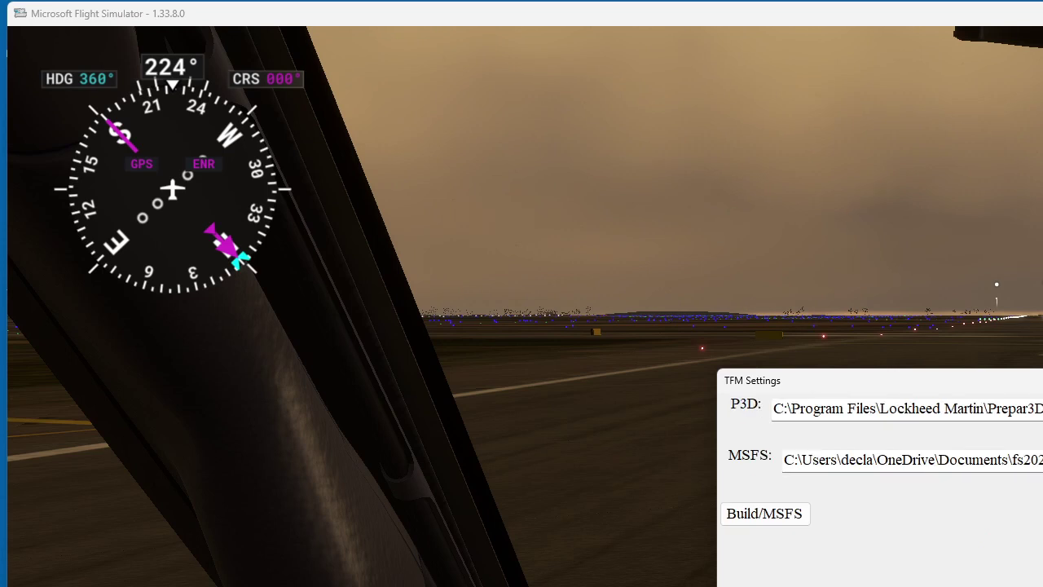
{"action": "left_click", "coordinate": [896, 408]}
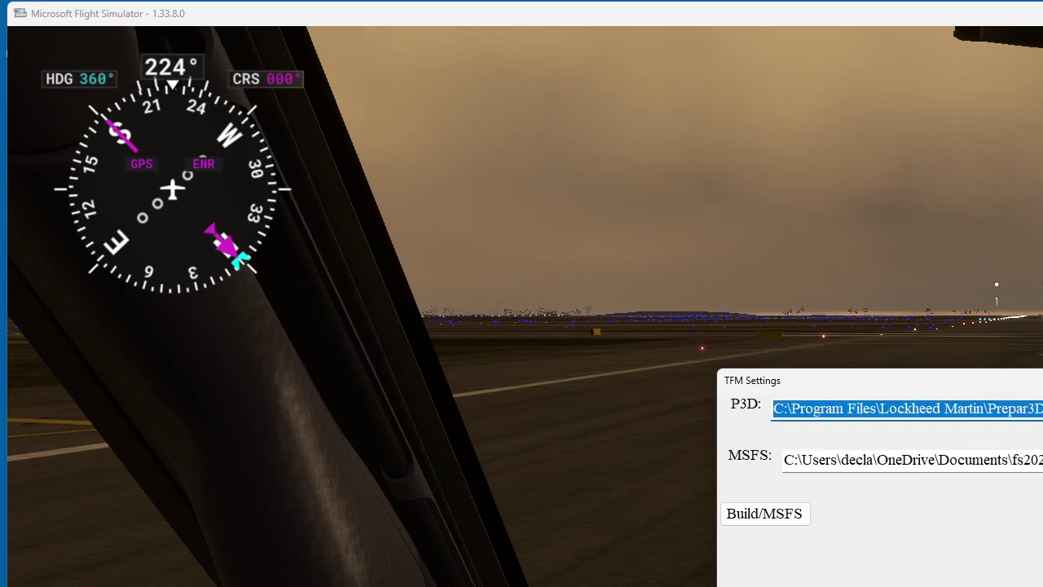
{"action": "left_click", "coordinate": [896, 460]}
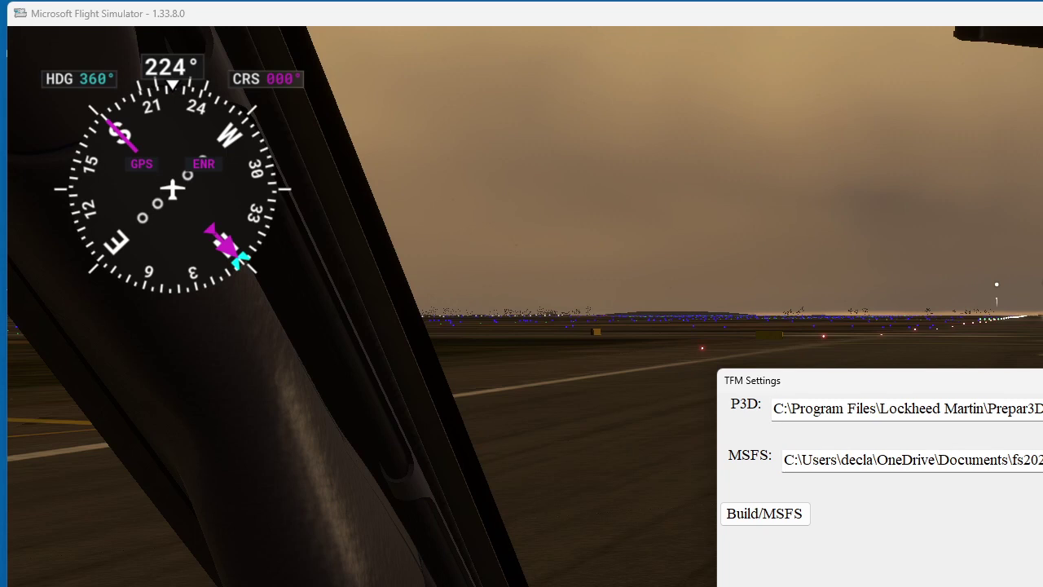
{"action": "left_click", "coordinate": [764, 514]}
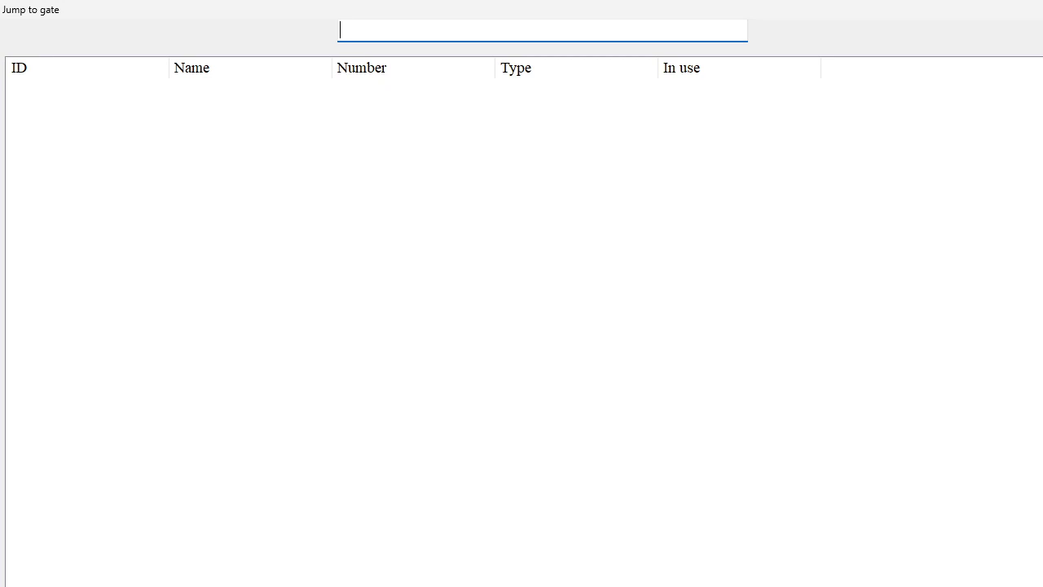
Step: List the gates at kjfk and jump the aircraft to gate C20
{"action": "type", "text": "kjfk"}
{"action": "left_click", "coordinate": [23, 88]}
{"action": "key", "text": "Down"}
{"action": "key", "text": "Down"}
{"action": "key", "text": "Down"}
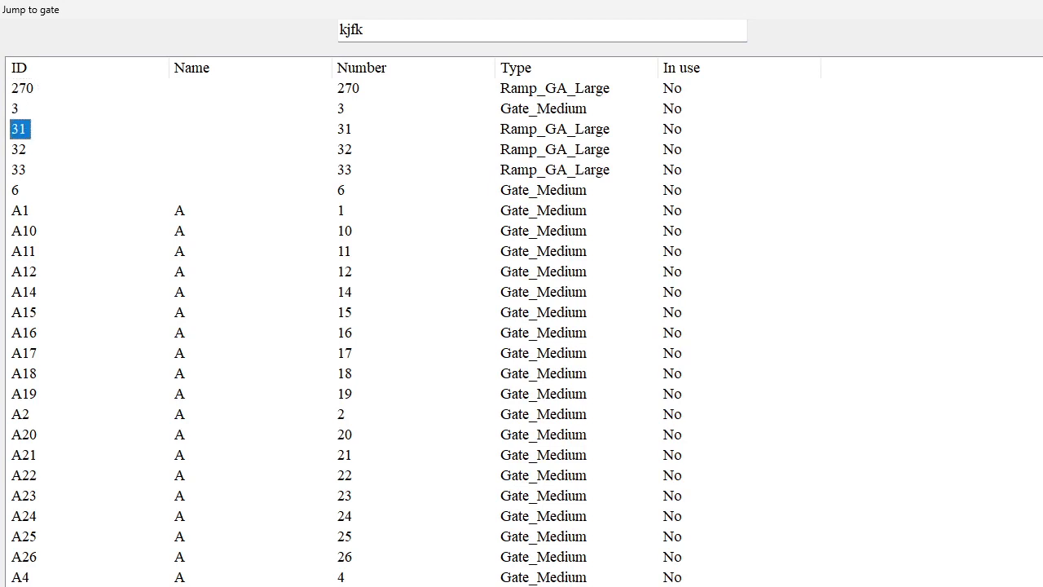
{"action": "left_click", "coordinate": [23, 88]}
{"action": "key", "text": "Page_Down"}
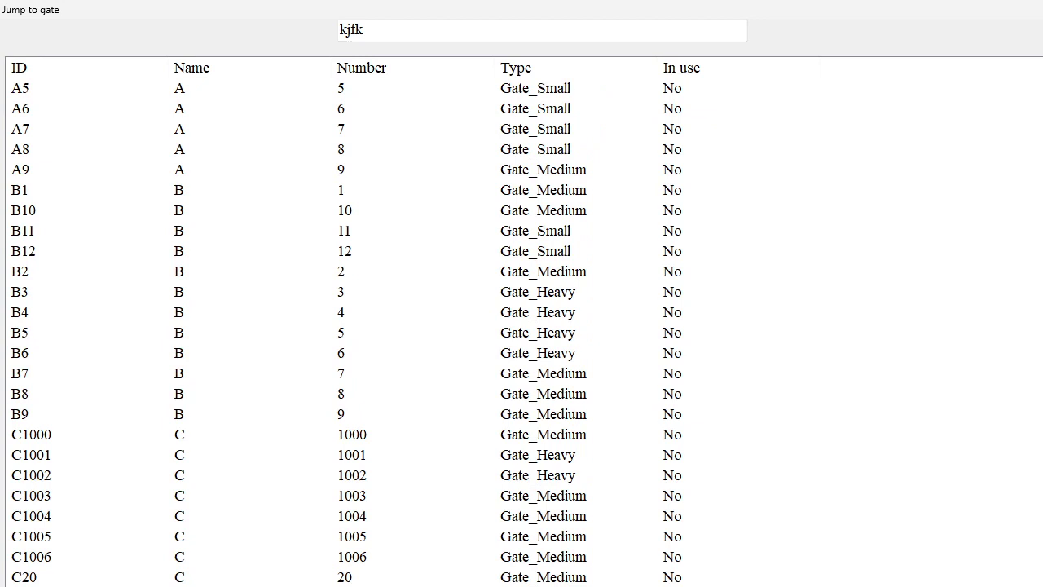
{"action": "left_click", "coordinate": [25, 577]}
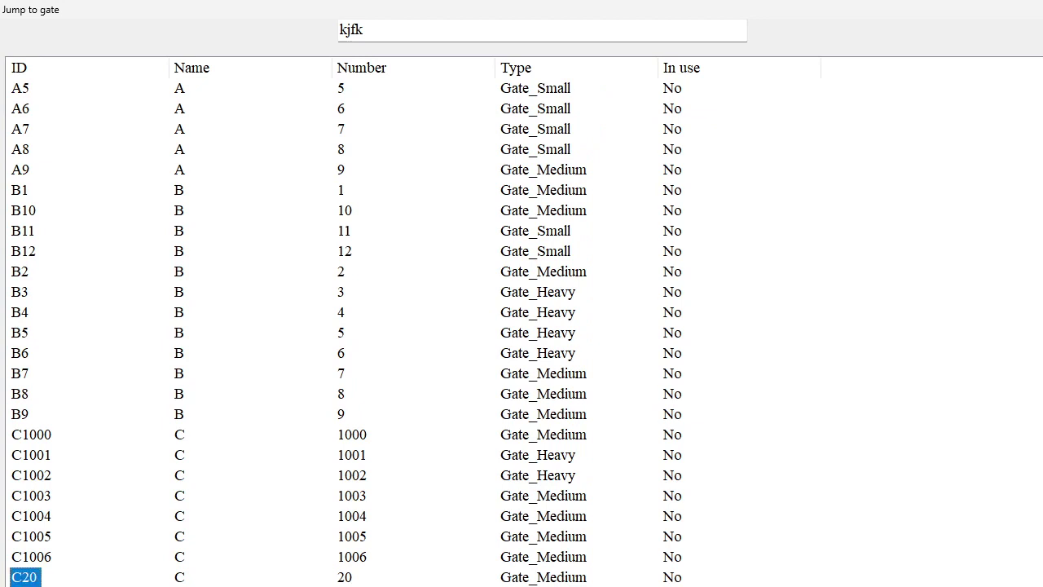
{"action": "key", "text": "Return"}
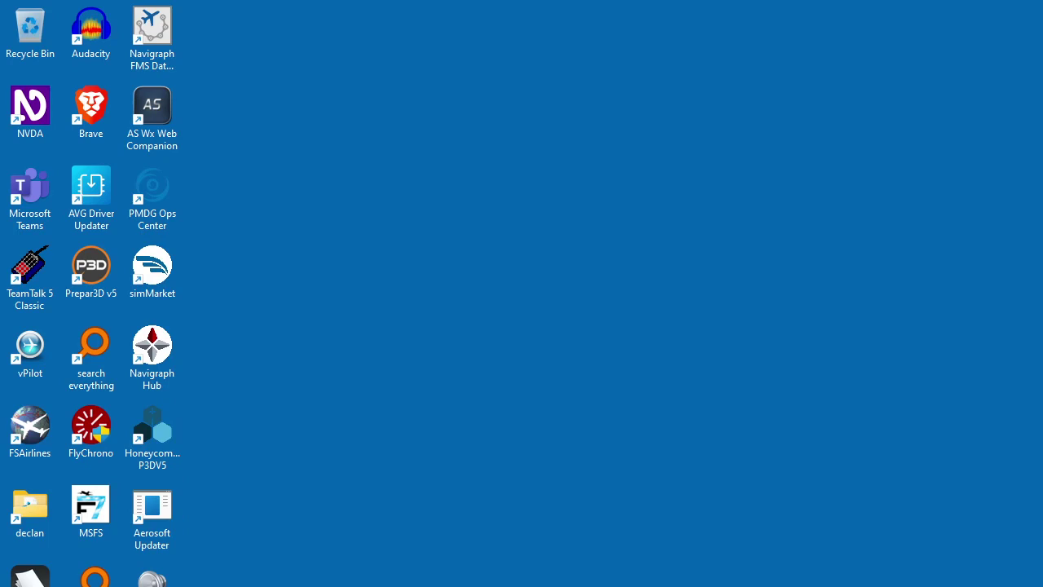
Step: Search Windows for "officer", launch the first officer copilot program and focus its pre-flight flow
{"action": "key", "text": "super"}
{"action": "type", "text": "officer"}
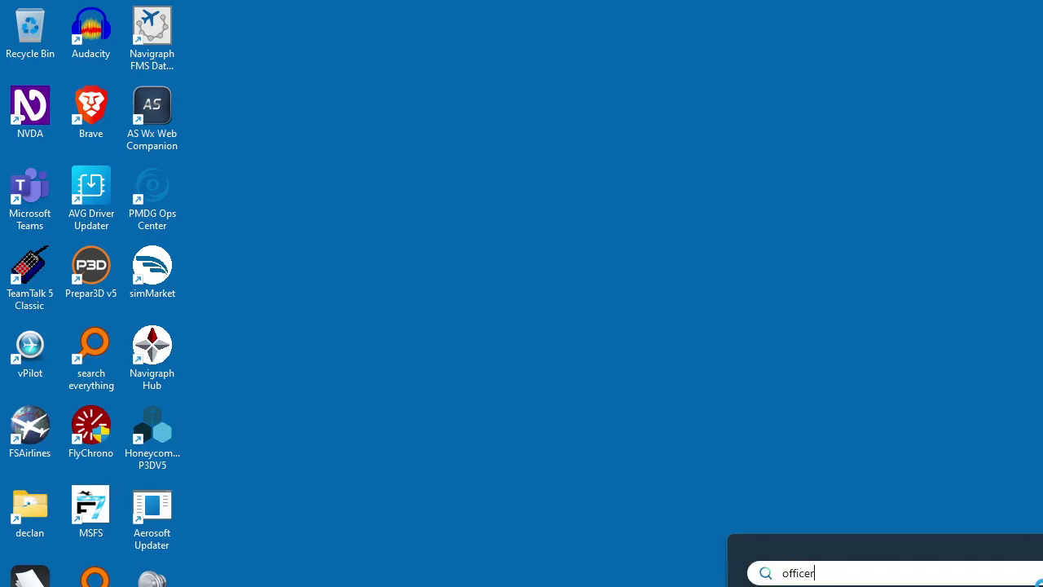
{"action": "key", "text": "Return"}
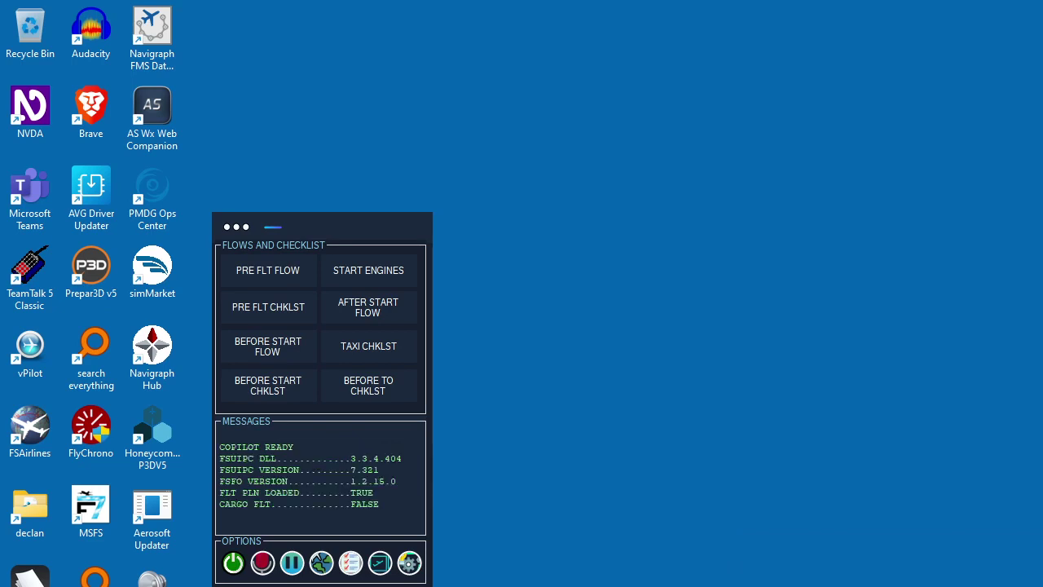
{"action": "key", "text": "Tab"}
Step: Switch to the web browser, load simbrief.com/home/ and open the latest SimBrief flight briefing
{"action": "key", "text": "Return"}
{"action": "type", "text": "simbrief.com/home/"}
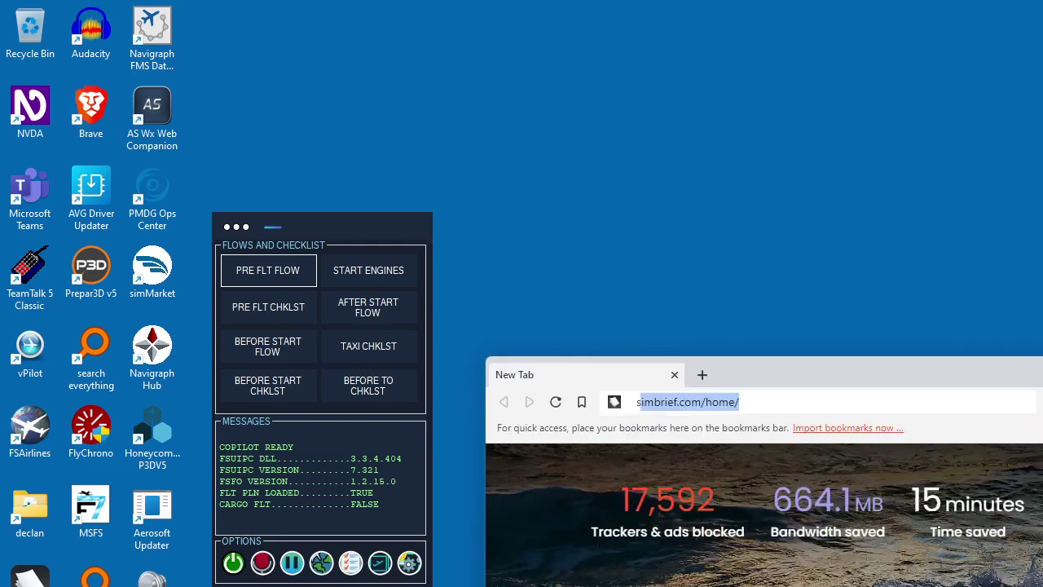
{"action": "key", "text": "Return"}
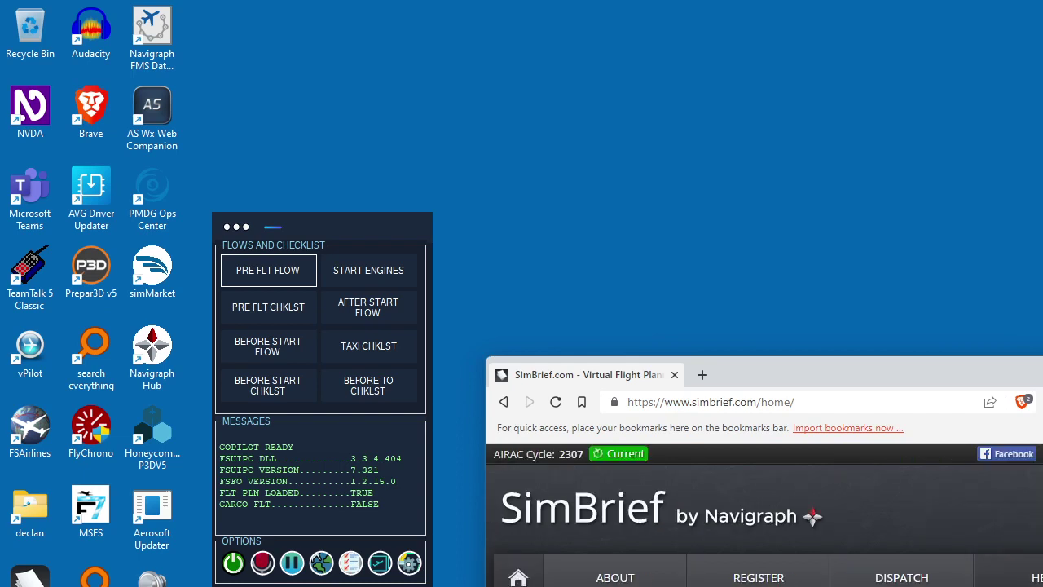
{"action": "key", "text": "Return"}
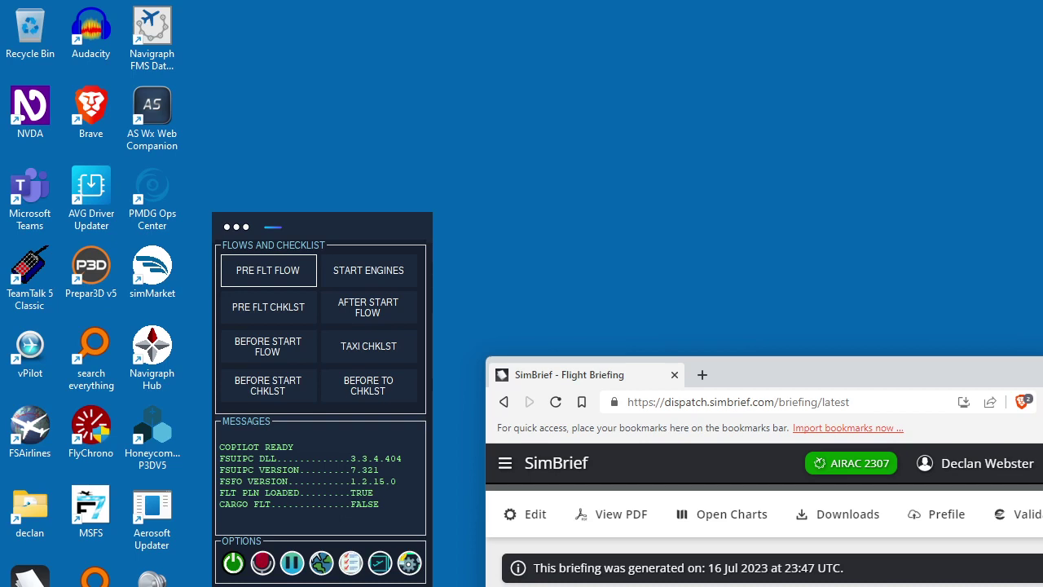
Step: Launch SimBrief Downloader from the desktop and dismiss its administrator privileges notice
{"action": "key", "text": "super+d"}
{"action": "key", "text": "b"}
{"action": "key", "text": "s"}
{"action": "key", "text": "s"}
{"action": "key", "text": "s"}
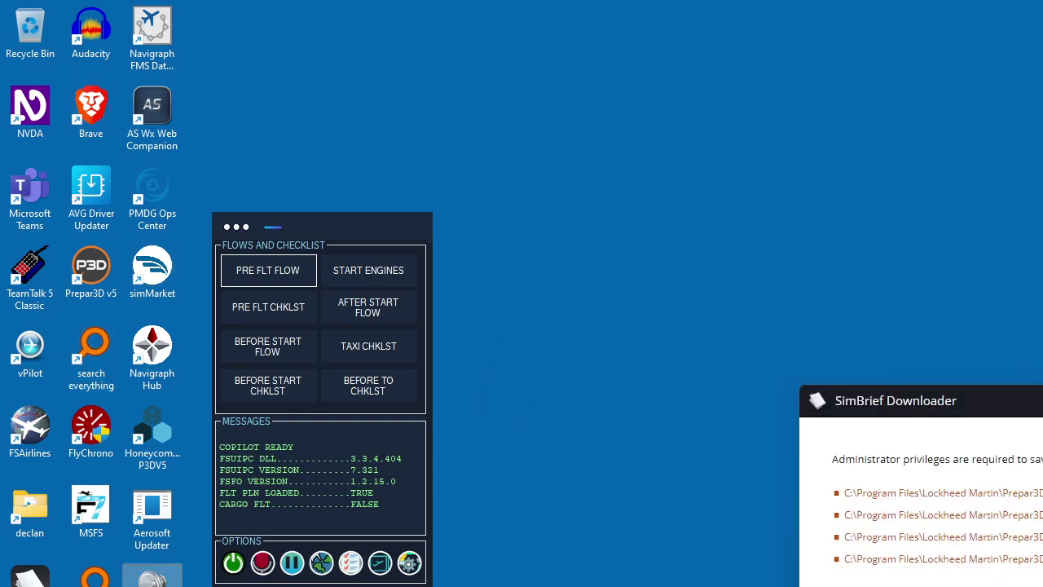
{"action": "key", "text": "s"}
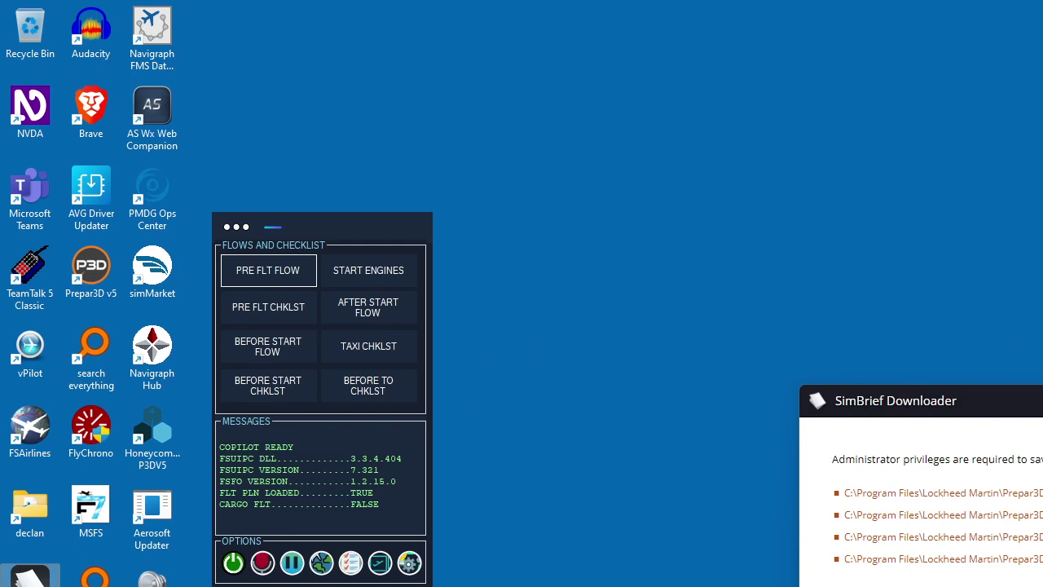
{"action": "key", "text": "Return"}
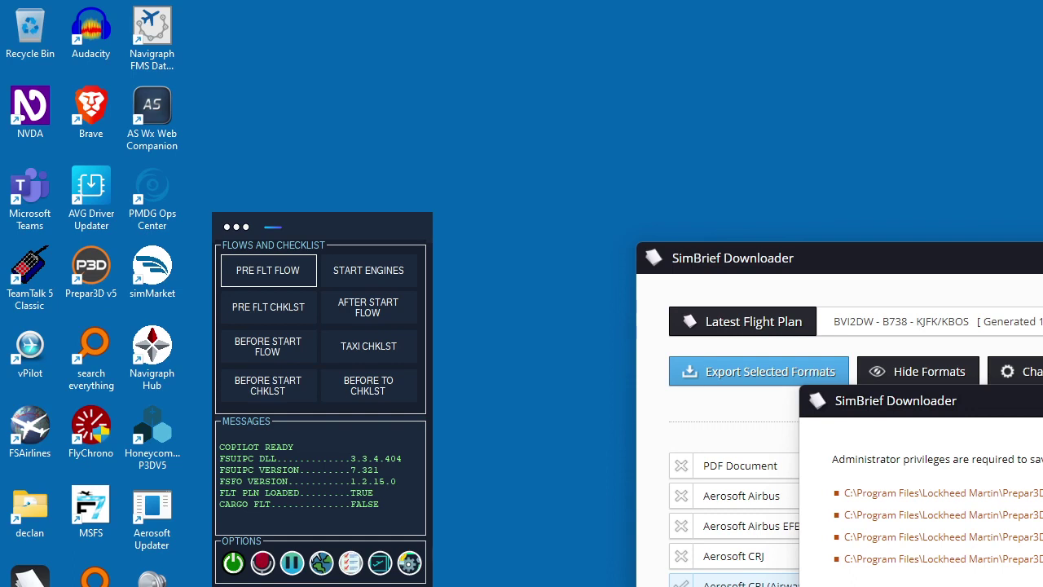
{"action": "key", "text": "Return"}
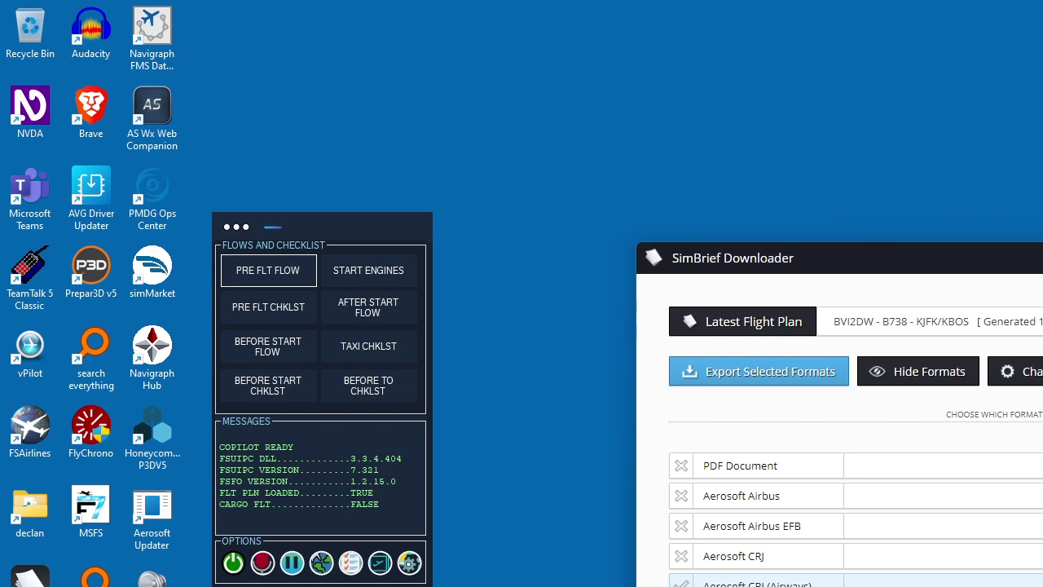
Step: Find the PMDG Flightplan format in the export list, check its download directories and close SimBrief Downloader
{"action": "key", "text": "ctrl+Insert+f"}
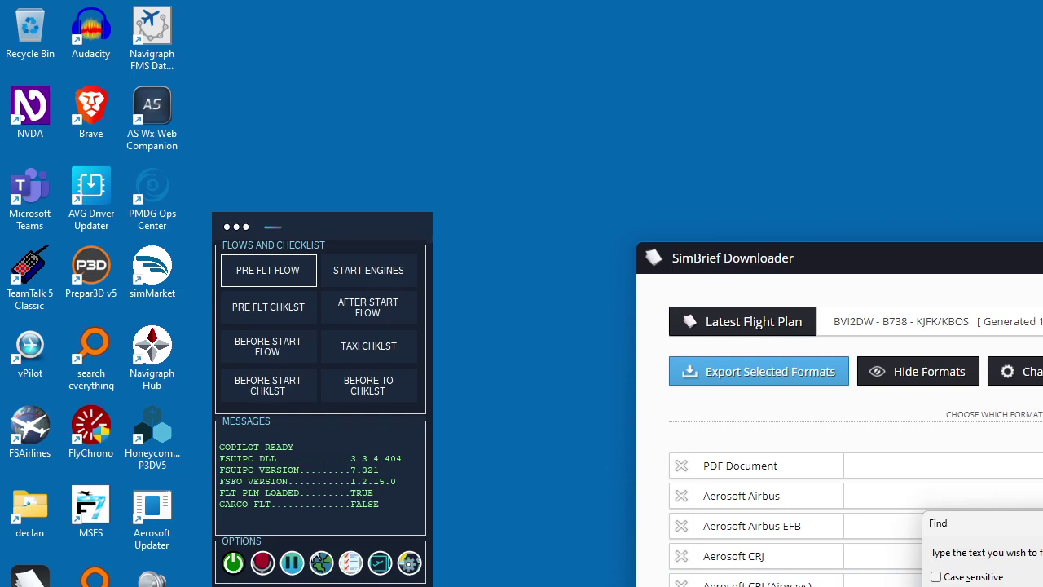
{"action": "key", "text": "Return"}
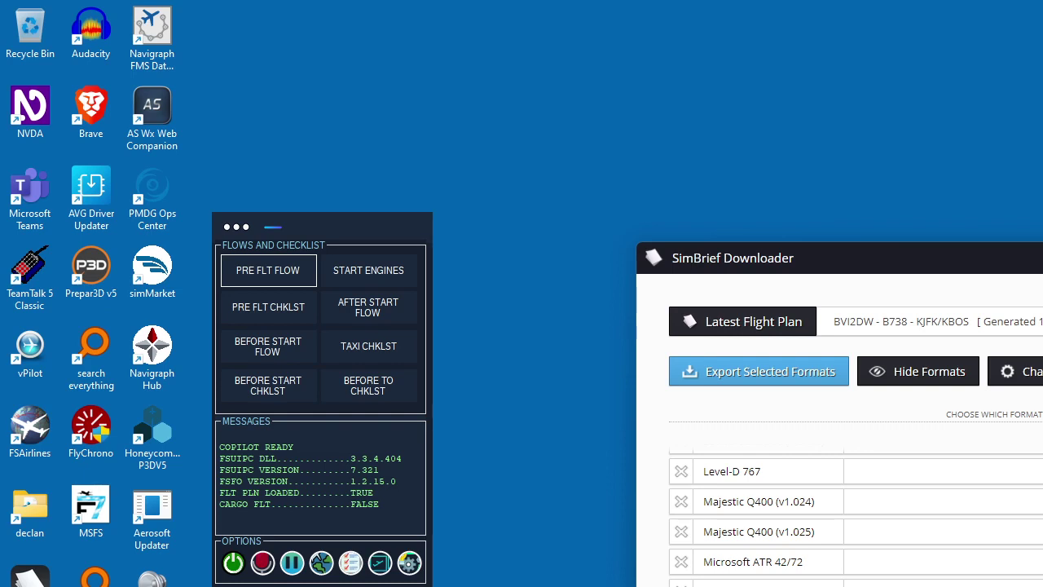
{"action": "key", "text": "Tab"}
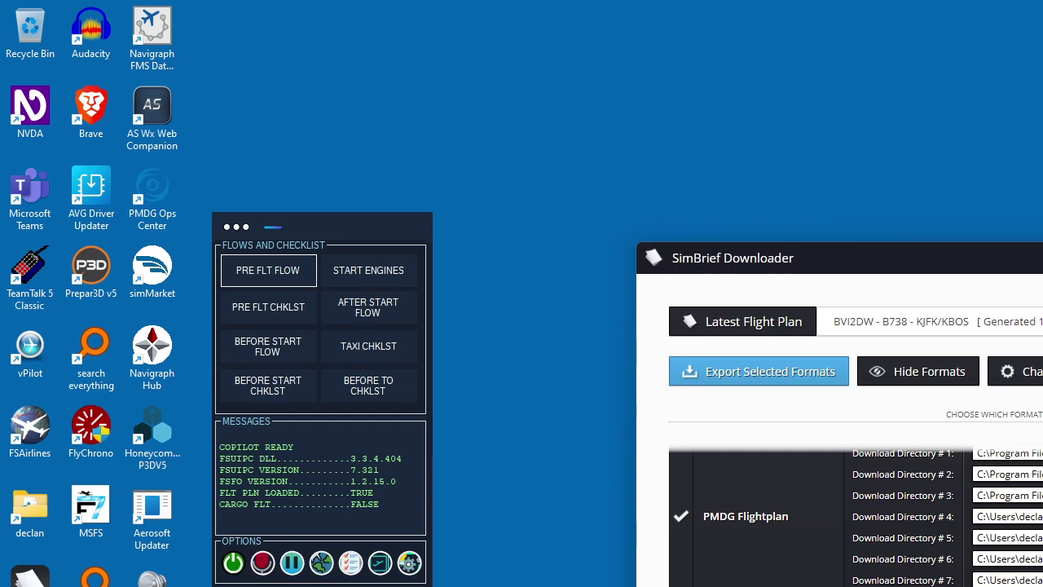
{"action": "scroll", "coordinate": [856, 515], "scroll_direction": "up", "scroll_amount": 10}
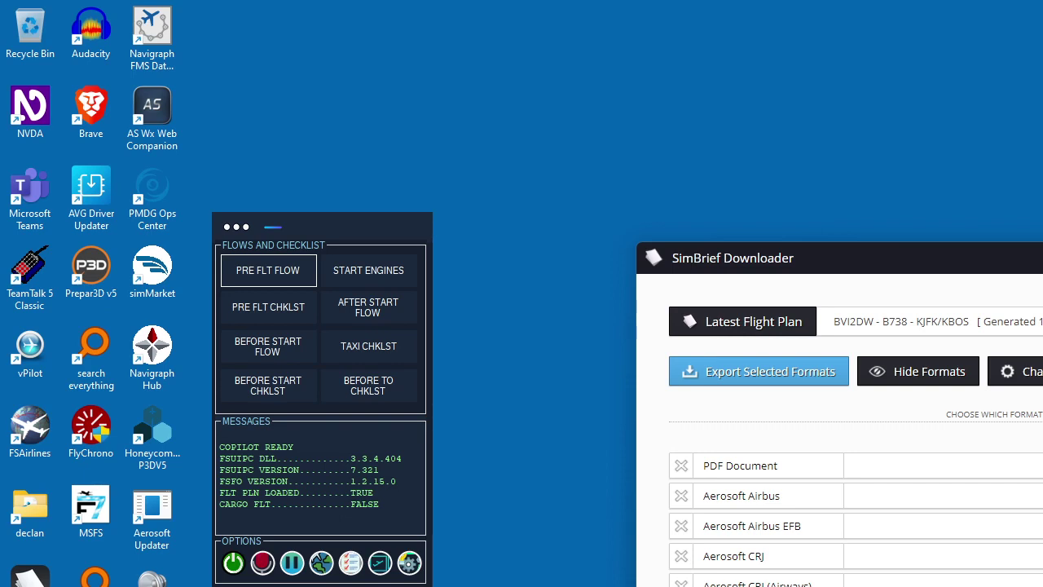
{"action": "key", "text": "alt+F4"}
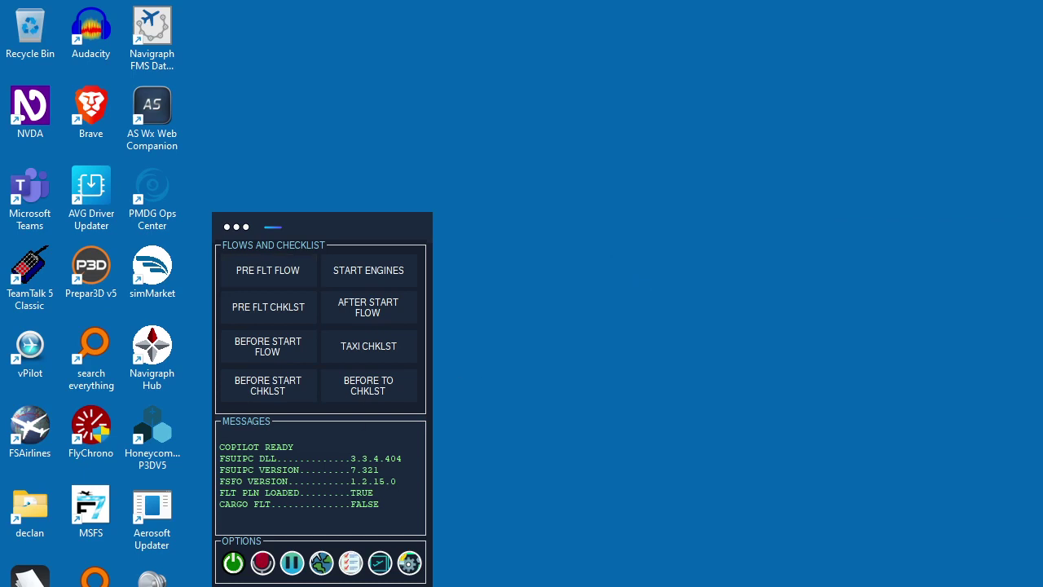
Step: Review the entries of the copilot program's main menu from Restart to Buttons without choosing any
{"action": "key", "text": "alt"}
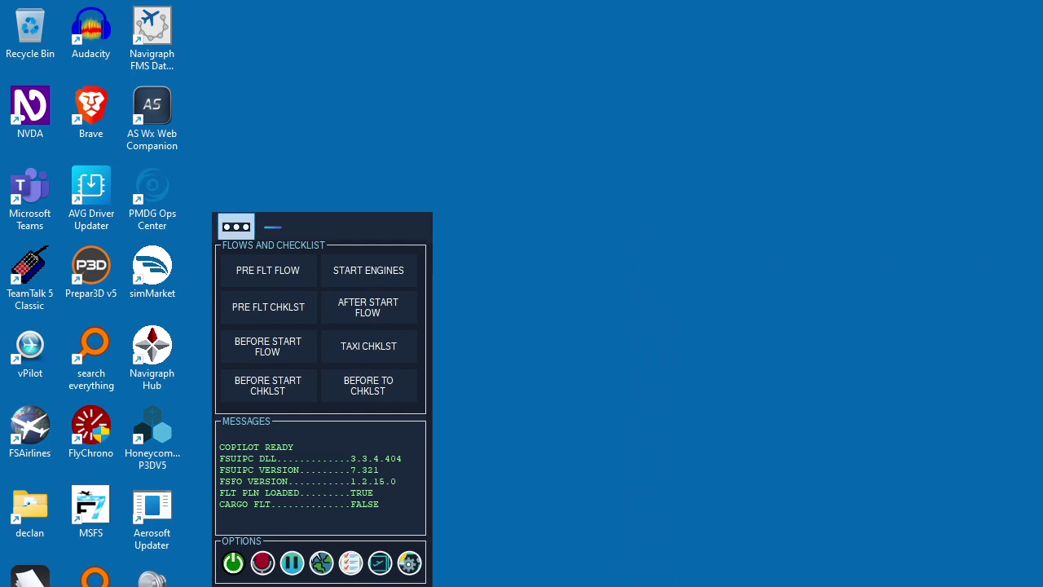
{"action": "key", "text": "Down"}
{"action": "key", "text": "Down"}
{"action": "key", "text": "Down"}
{"action": "key", "text": "Down"}
{"action": "key", "text": "Down"}
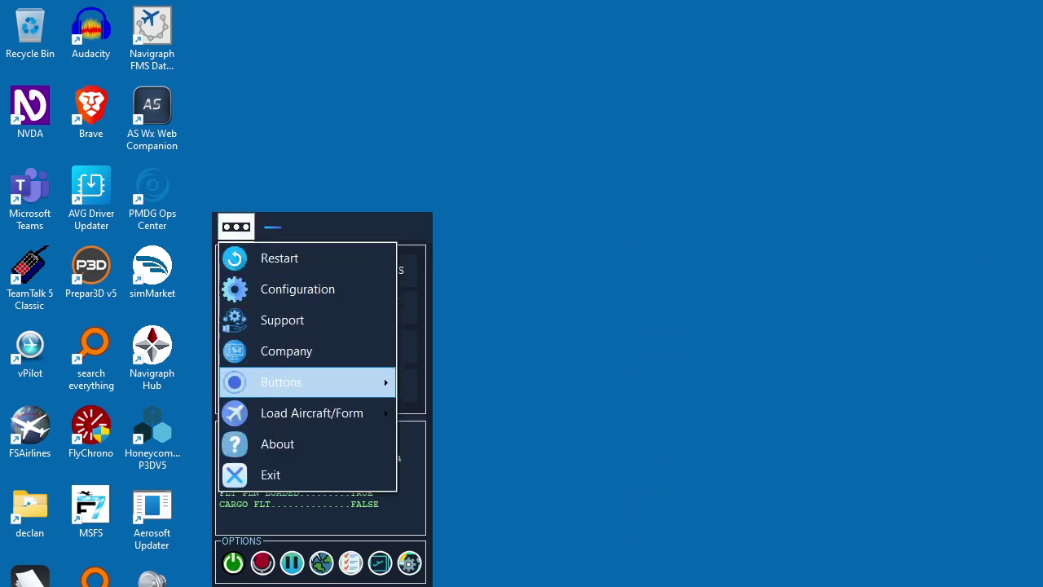
{"action": "key", "text": "Up"}
{"action": "key", "text": "Up"}
{"action": "key", "text": "Up"}
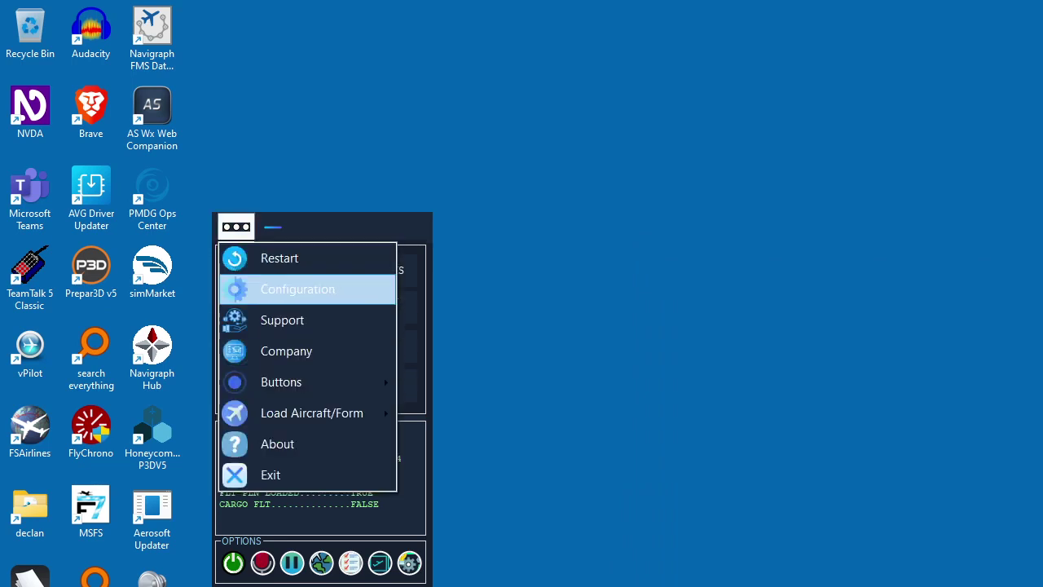
{"action": "key", "text": "Escape"}
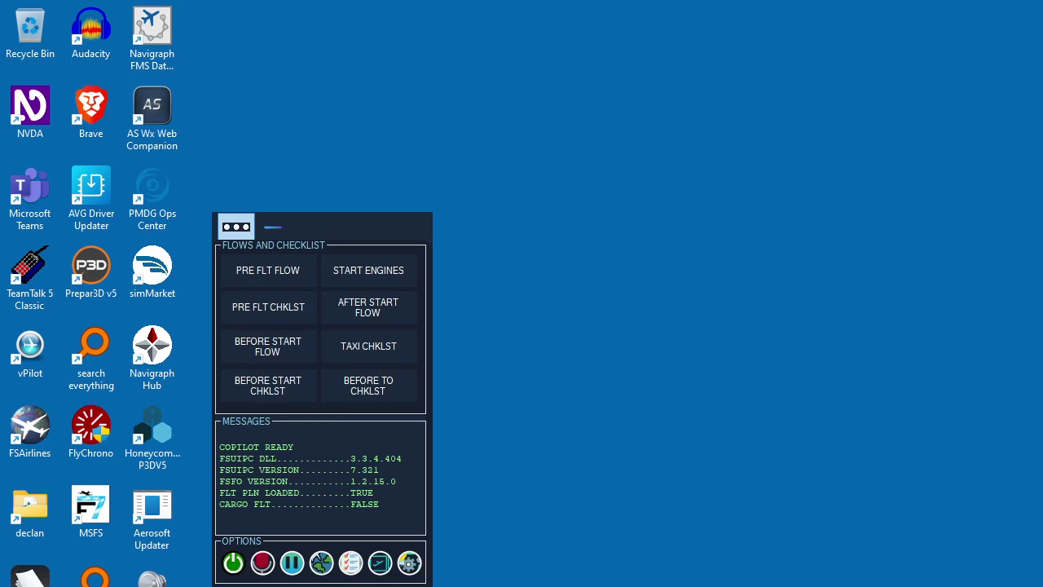
{"action": "key", "text": "Escape"}
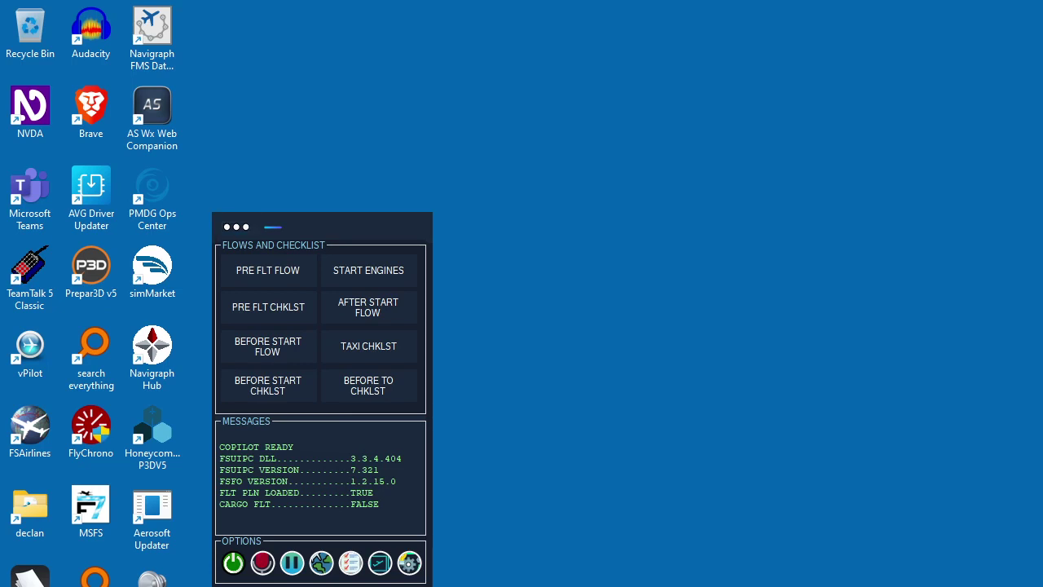
Step: Examine the copilot's Load Aircraft/Form entry and its Buttons options from Connect to Performance, leaving without a selection
{"action": "key", "text": "alt"}
{"action": "key", "text": "Down"}
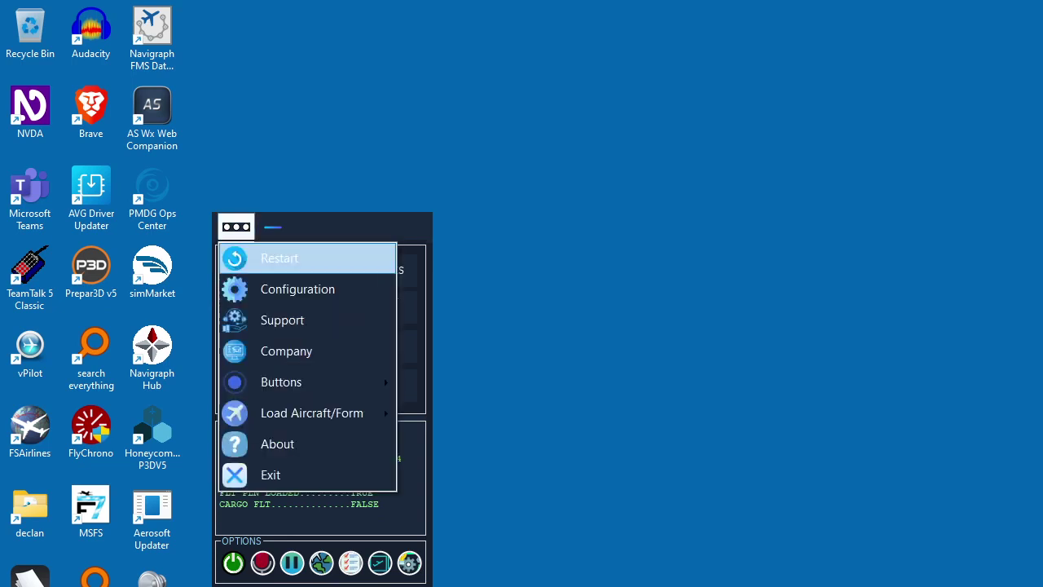
{"action": "key", "text": "Down"}
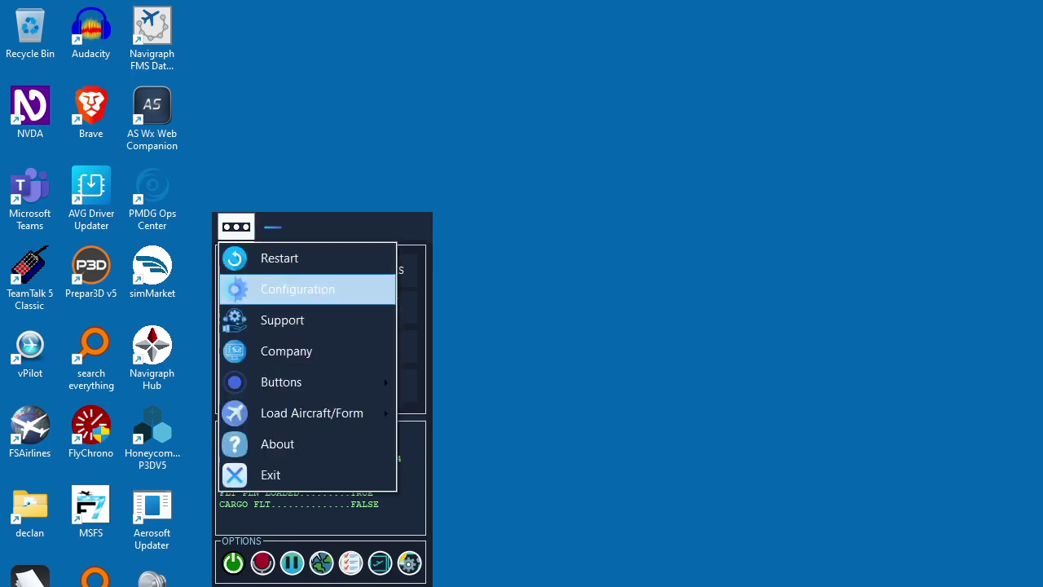
{"action": "key", "text": "Down"}
{"action": "key", "text": "Down"}
{"action": "key", "text": "Down"}
{"action": "key", "text": "Down"}
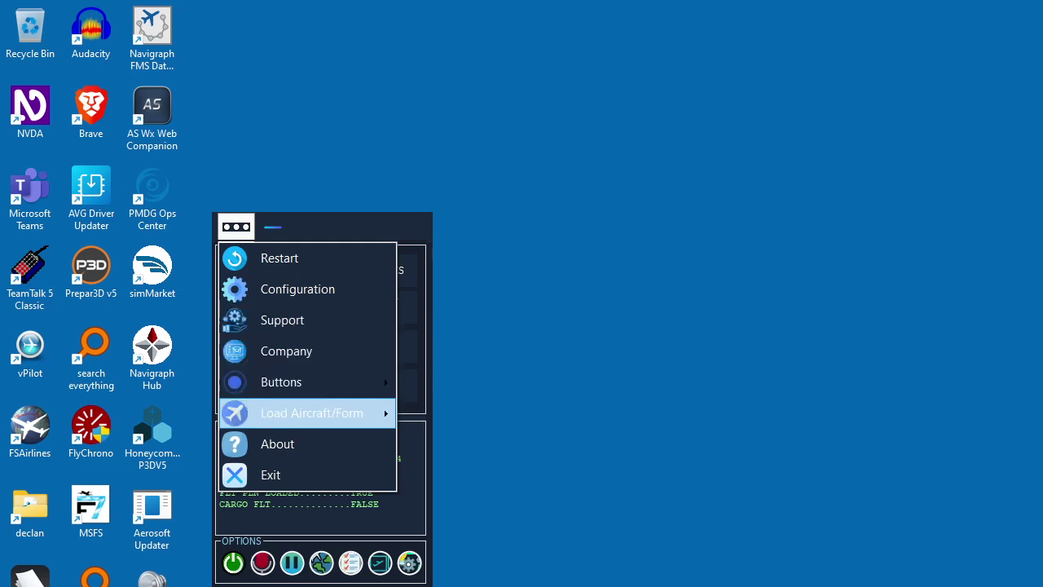
{"action": "key", "text": "Up"}
{"action": "key", "text": "Right"}
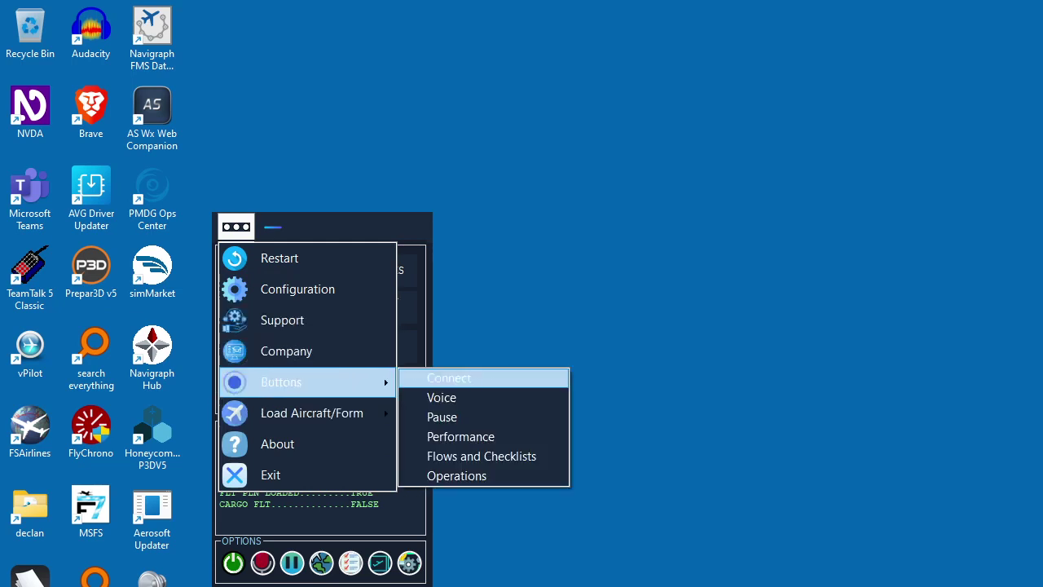
{"action": "key", "text": "Down"}
{"action": "key", "text": "Down"}
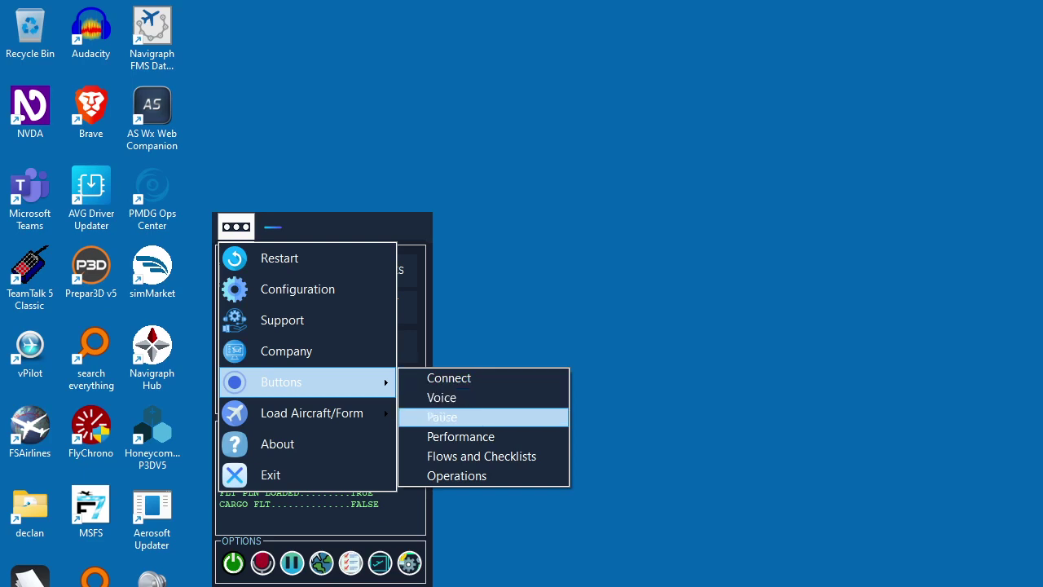
{"action": "key", "text": "Down"}
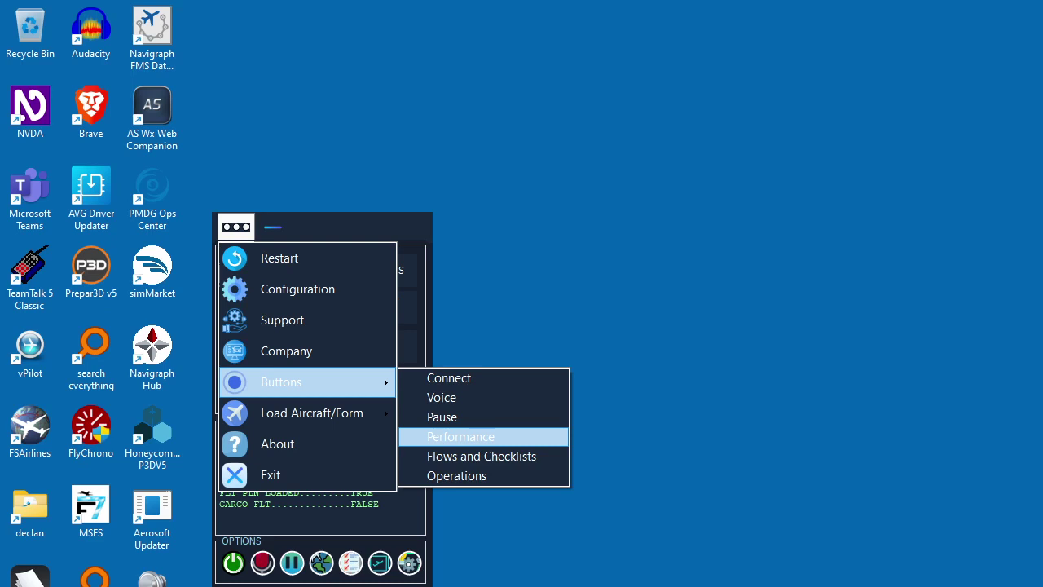
{"action": "key", "text": "Escape"}
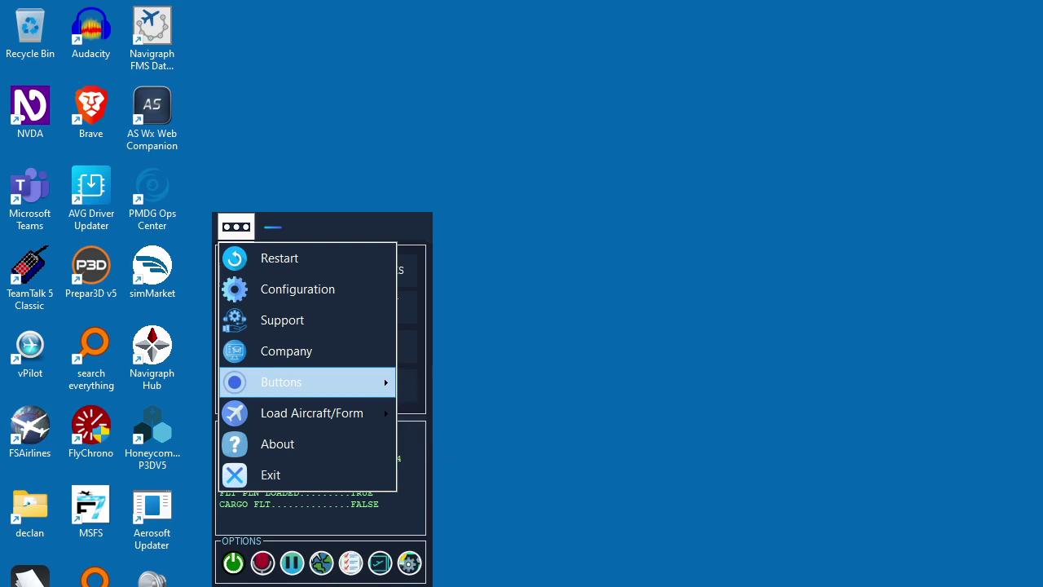
{"action": "key", "text": "Down"}
{"action": "key", "text": "Up"}
{"action": "key", "text": "Escape"}
Step: Start the copilot's pre-flight flow and skip the wait for the aircraft to energize
{"action": "key", "text": "Tab"}
{"action": "key", "text": "Tab"}
{"action": "key", "text": "shift+Tab"}
{"action": "key", "text": "shift+Tab"}
{"action": "key", "text": "shift+Tab"}
{"action": "key", "text": "Tab"}
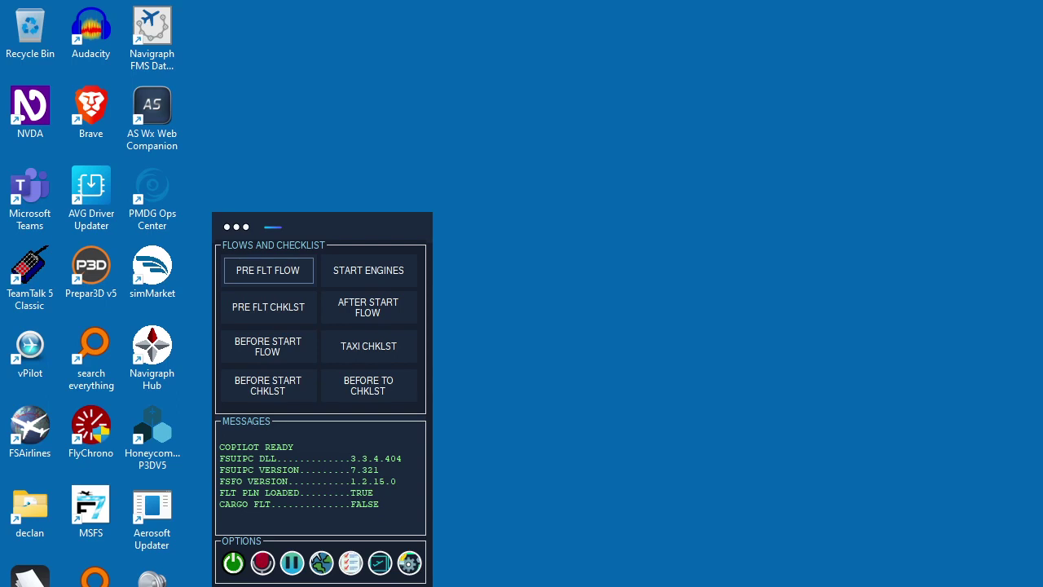
{"action": "key", "text": "Return"}
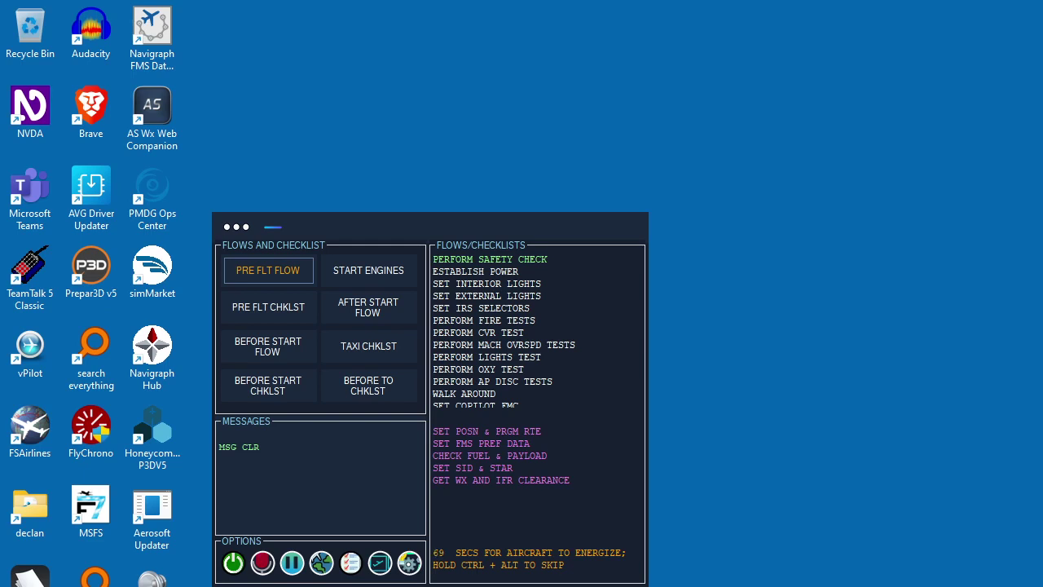
{"action": "key", "text": "ctrl+alt"}
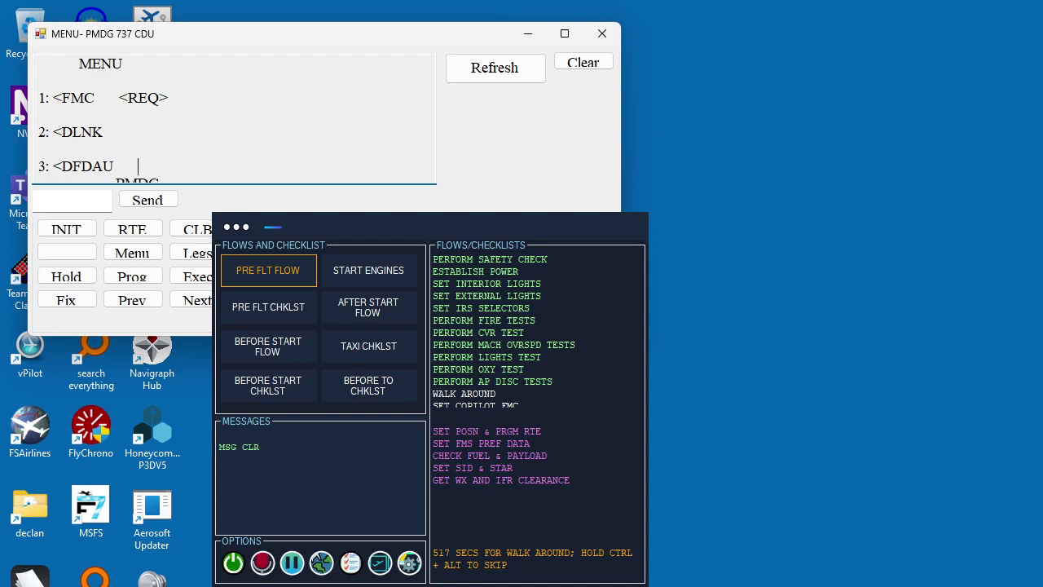
Step: Read through the PMDG 737 CDU menu, open FS Actions and bring up the Fuel page
{"action": "scroll", "coordinate": [138, 166], "scroll_direction": "down", "scroll_amount": 1}
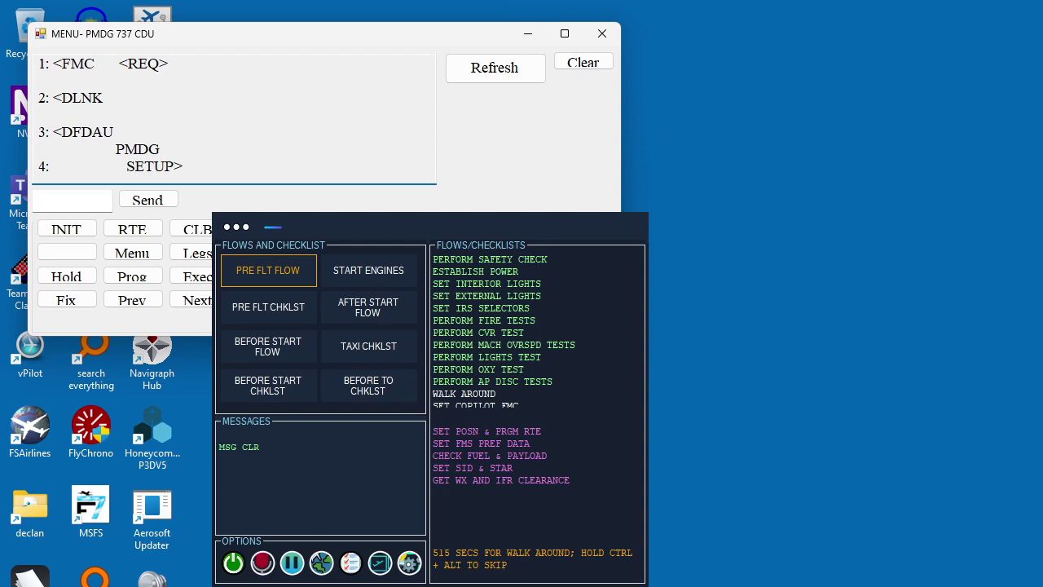
{"action": "scroll", "coordinate": [136, 167], "scroll_direction": "down", "scroll_amount": 1}
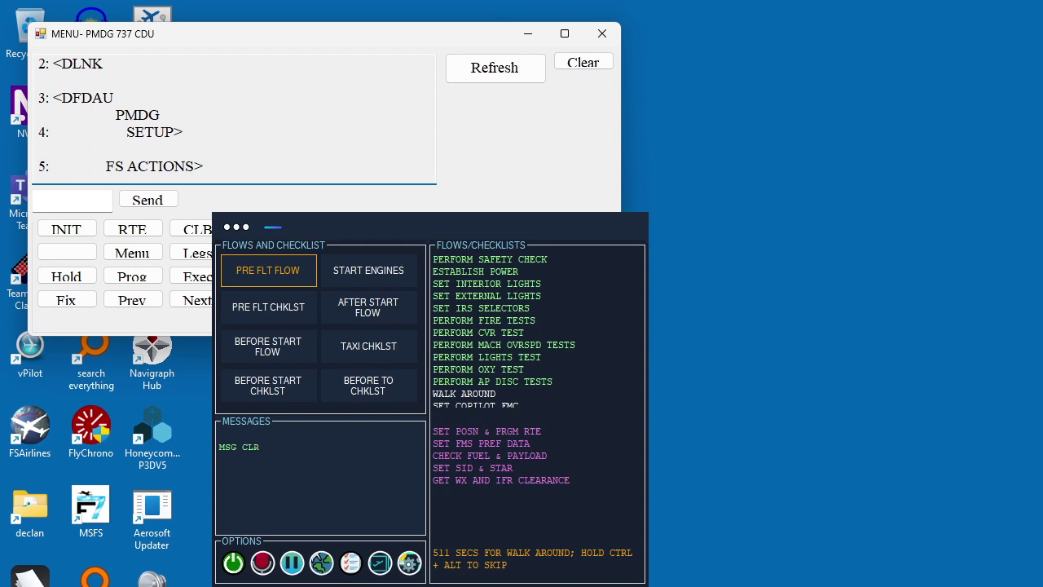
{"action": "scroll", "coordinate": [137, 166], "scroll_direction": "down", "scroll_amount": 2}
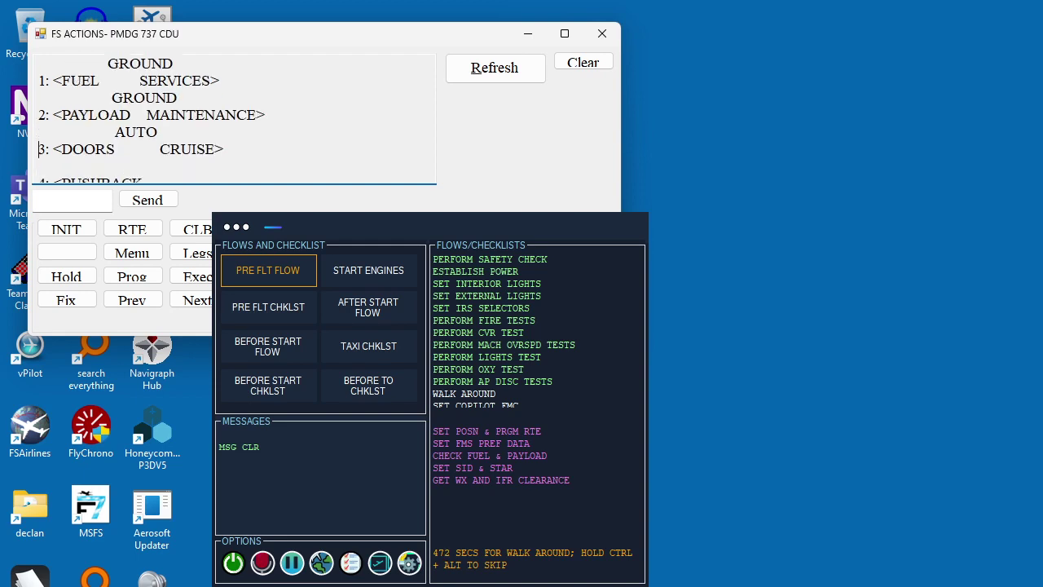
{"action": "left_click", "coordinate": [39, 81]}
{"action": "left_click", "coordinate": [39, 98]}
Step: Look at the SimBrief briefing, open Notepad from Windows search and begin a note with "fl"
{"action": "key", "text": "alt+Tab"}
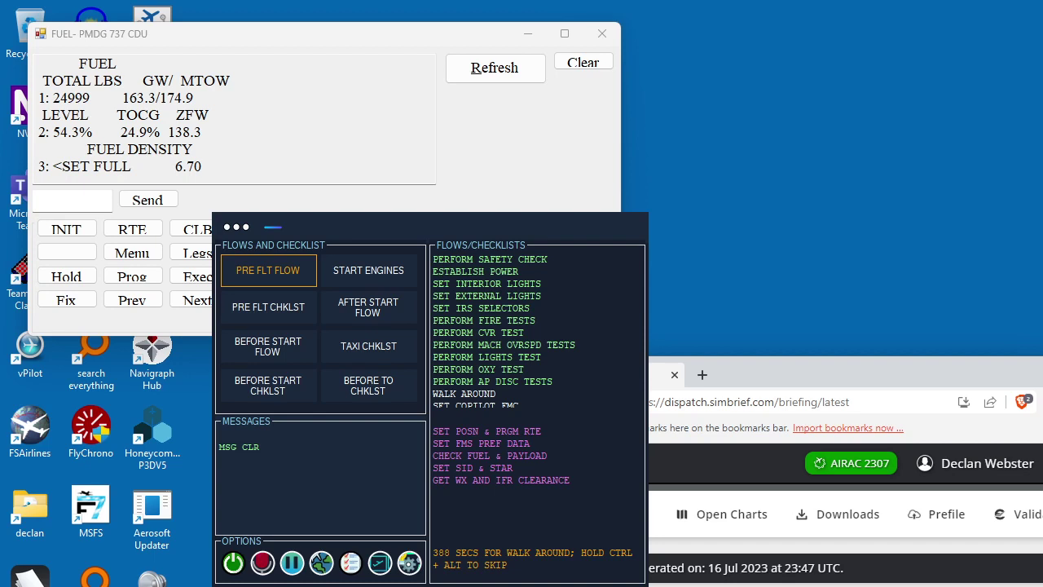
{"action": "key", "text": "super+d"}
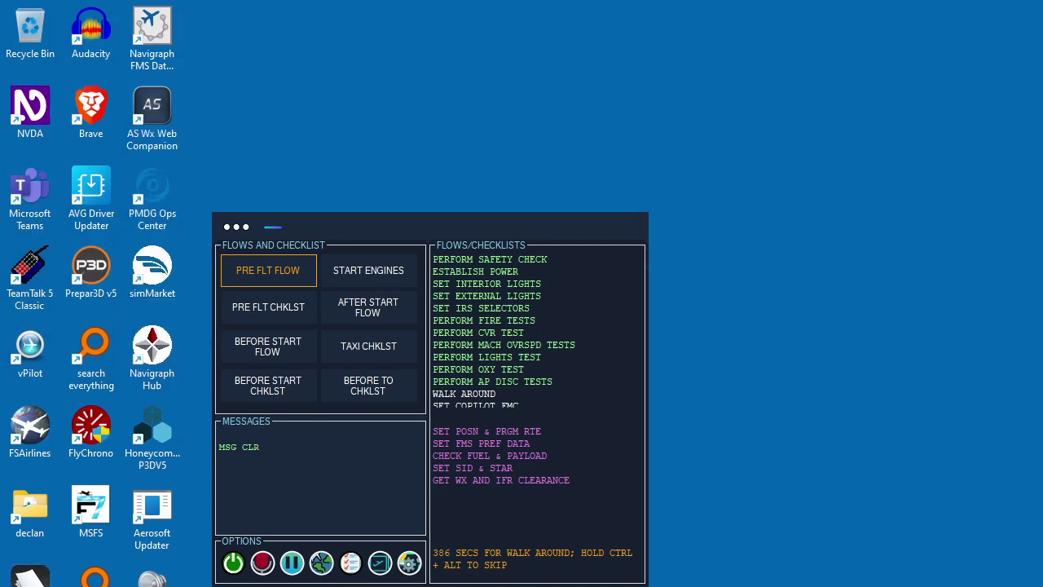
{"action": "key", "text": "super+s"}
{"action": "type", "text": "no"}
{"action": "key", "text": "Return"}
{"action": "type", "text": "fl"}
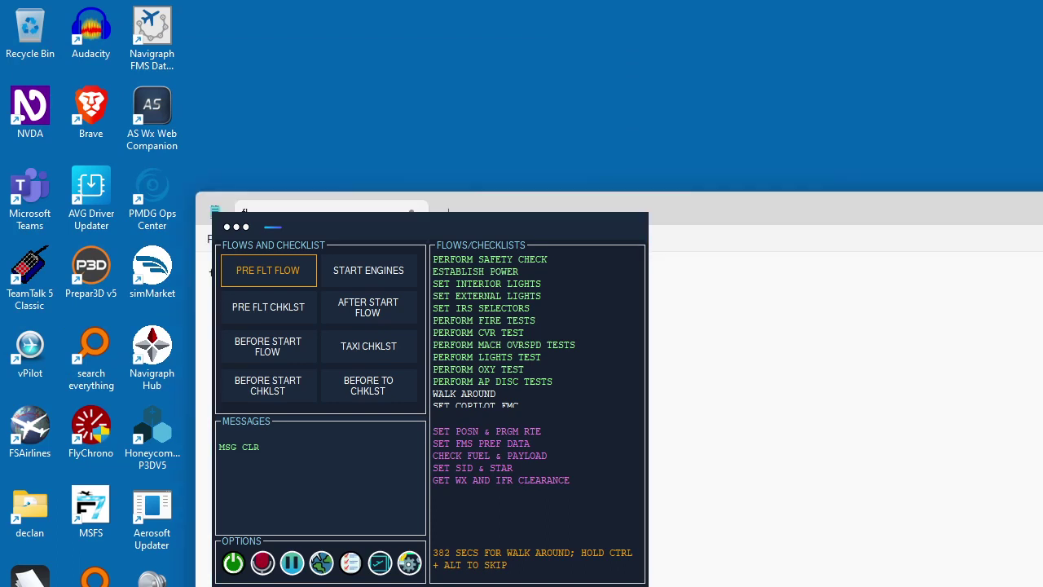
Step: Copy the SimBrief plan details into the Notepad note, including fl290, the weight and fuel figures, and the route ending KBOS/22L
{"action": "key", "text": "alt+Tab"}
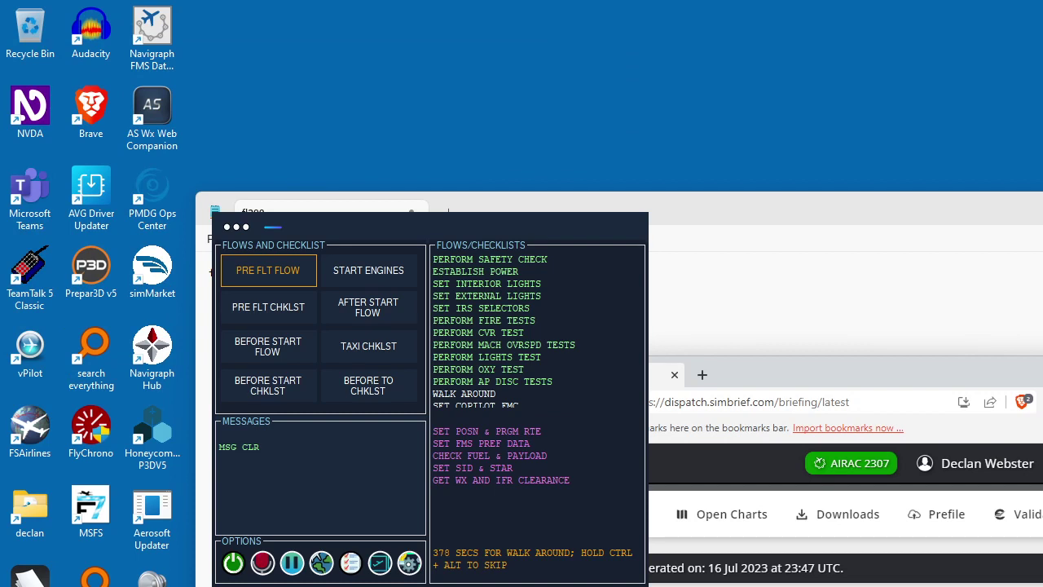
{"action": "key", "text": "alt+Tab"}
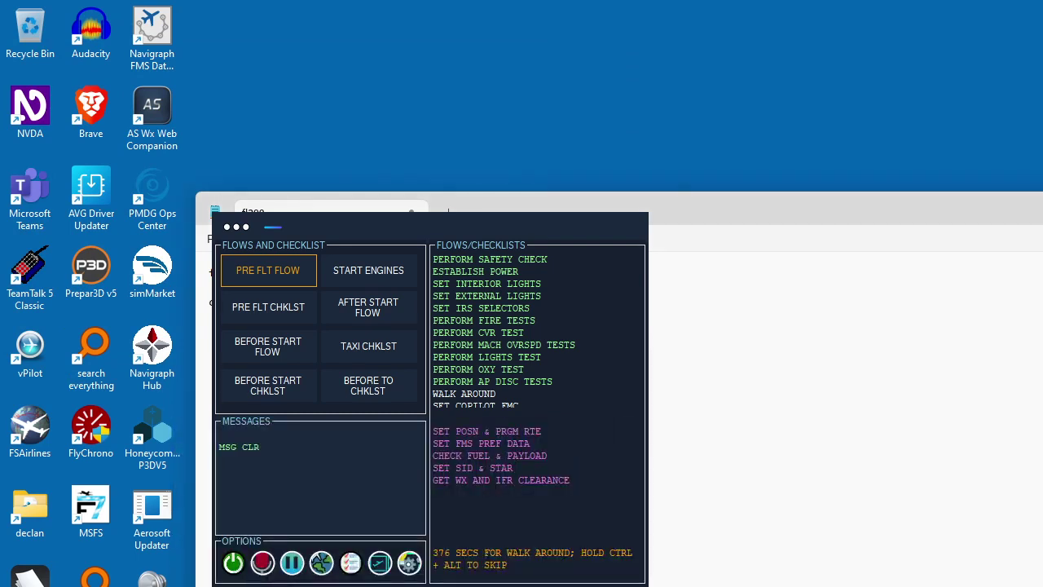
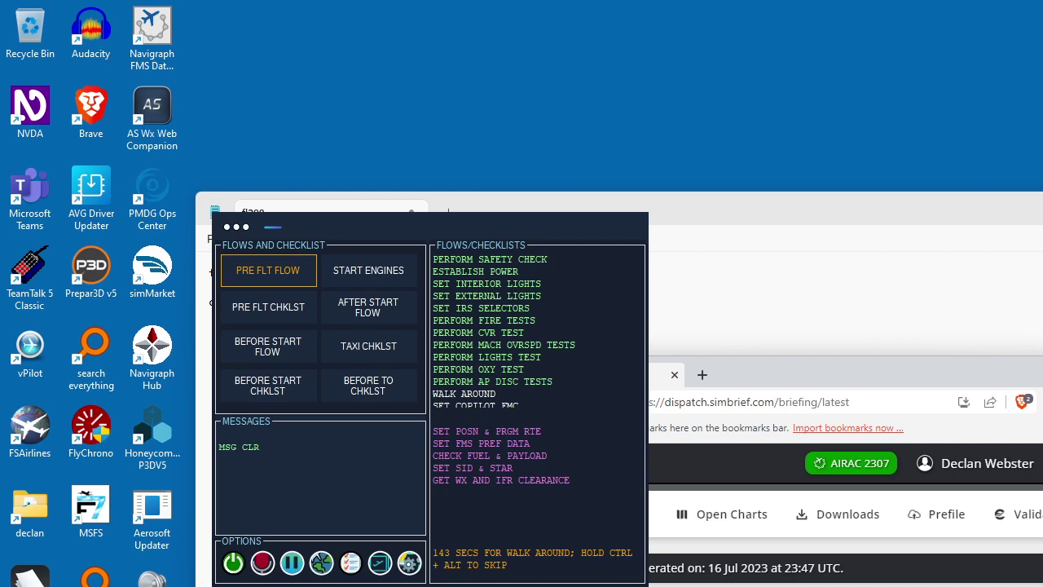
{"action": "key", "text": "alt+Tab"}
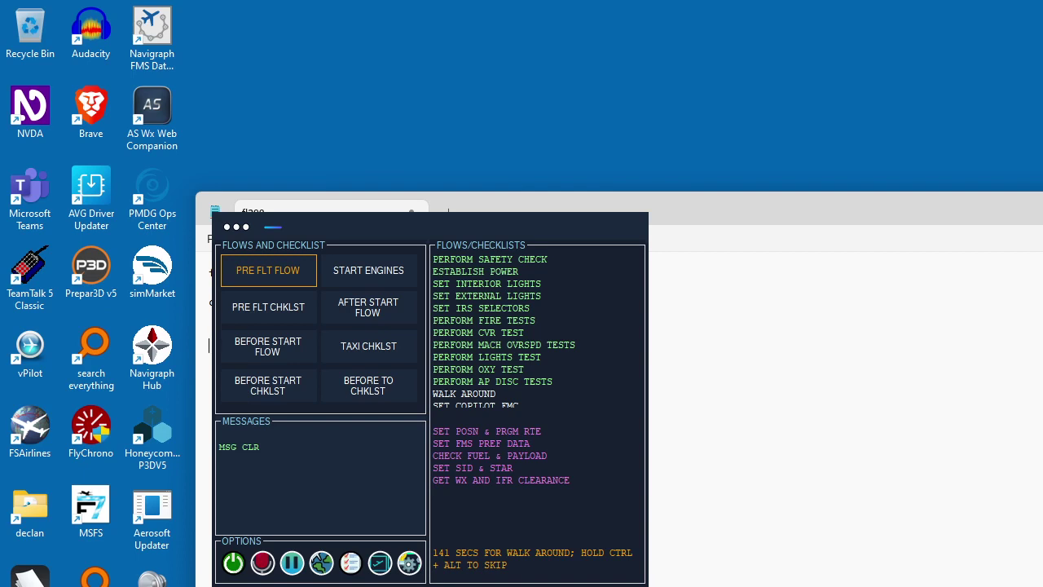
{"action": "key", "text": "alt+Tab"}
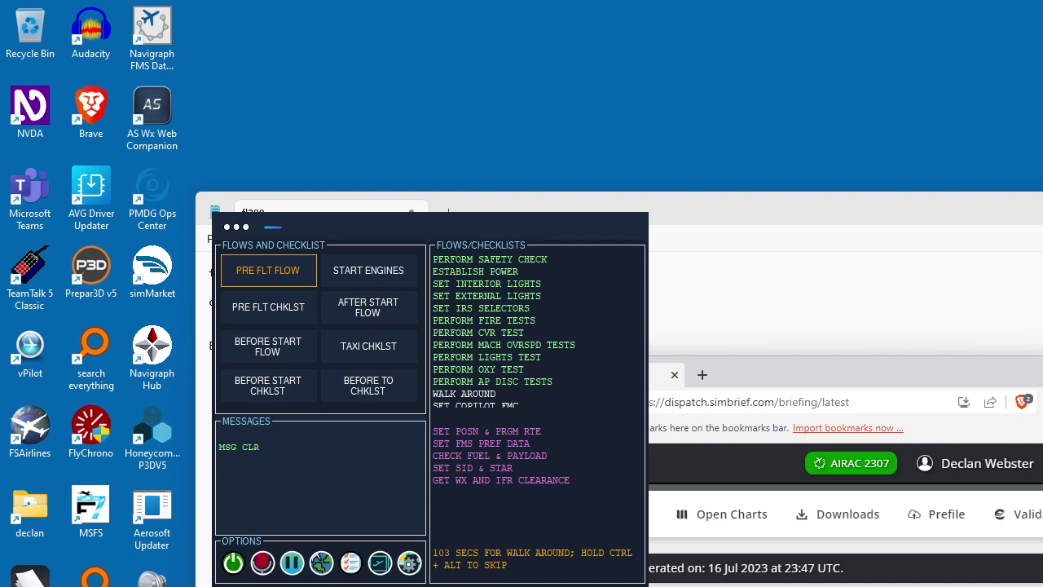
{"action": "key", "text": "alt+Tab"}
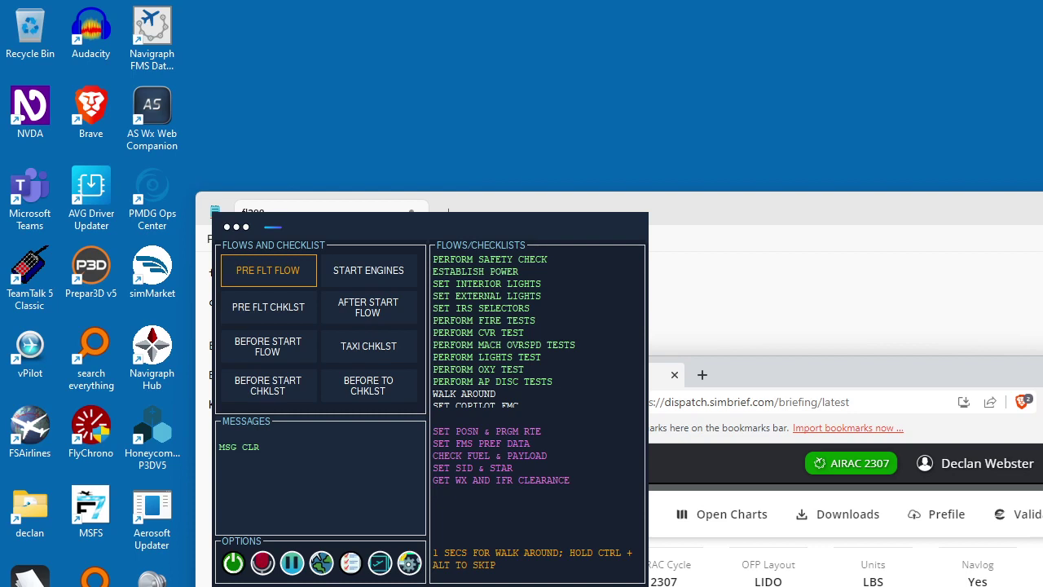
{"action": "key", "text": "ctrl+f"}
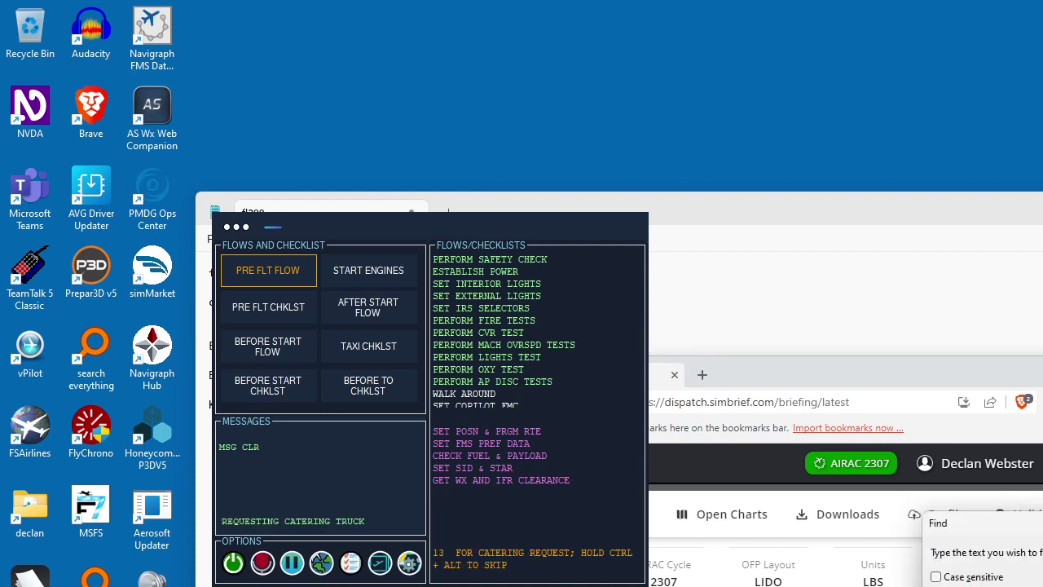
{"action": "key", "text": "Escape"}
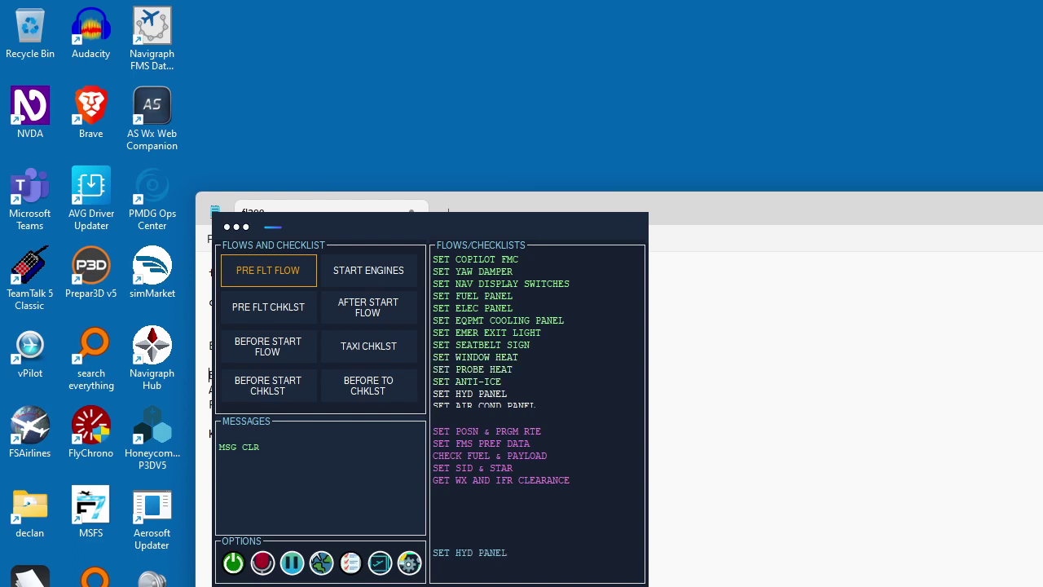
Step: Switch to the PMDG 737 CDU's Fuel page and go through its entry field and page controls from Refresh to CLB and beyond
{"action": "key", "text": "alt+Tab"}
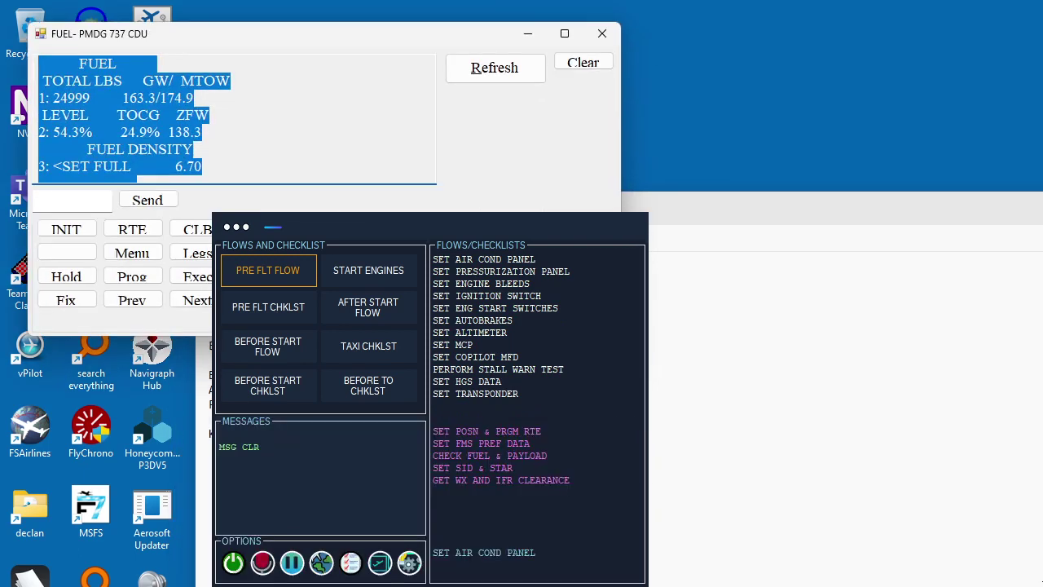
{"action": "key", "text": "Tab"}
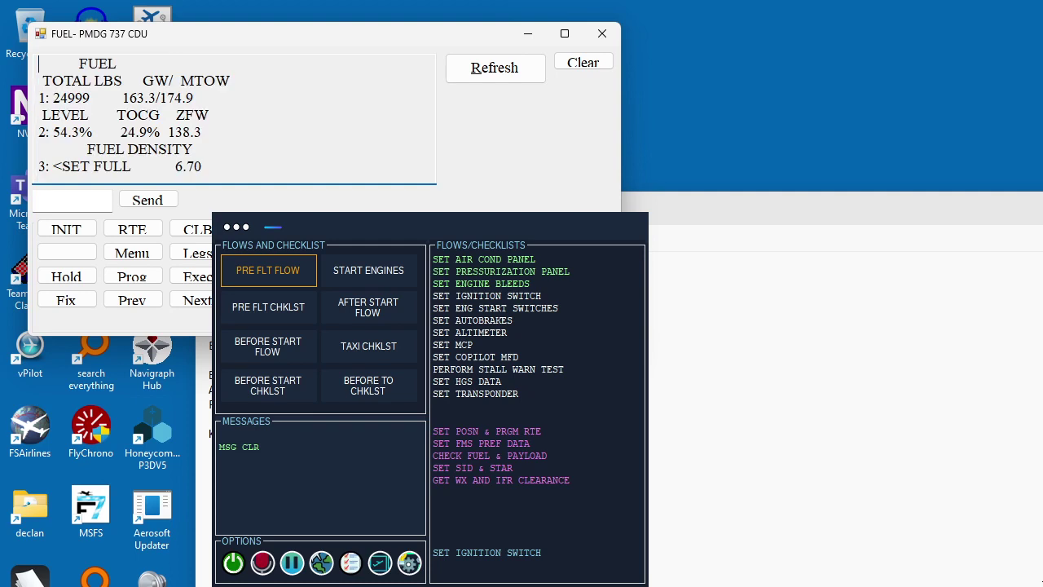
{"action": "key", "text": "Tab"}
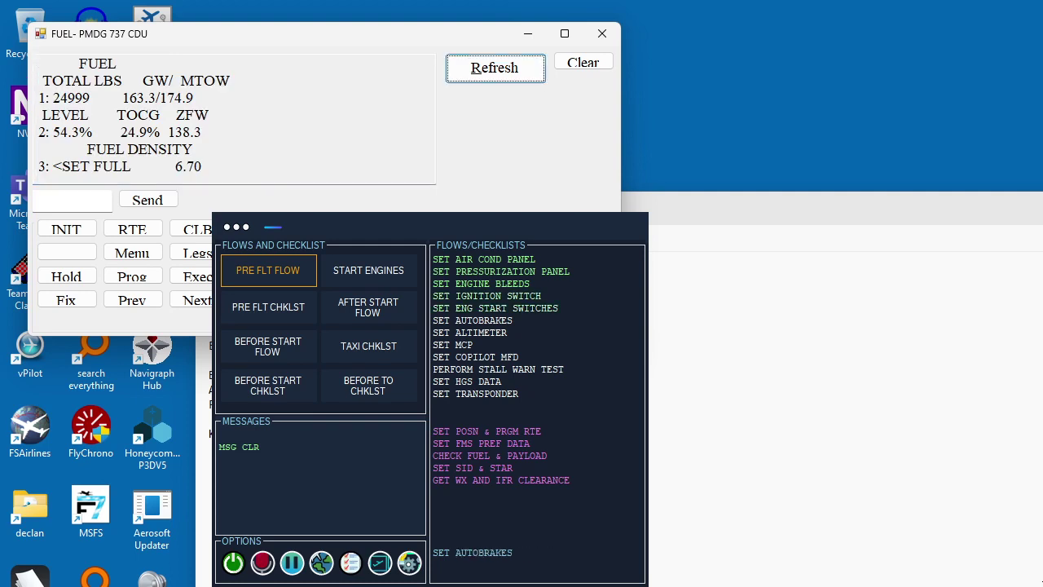
{"action": "key", "text": "Tab"}
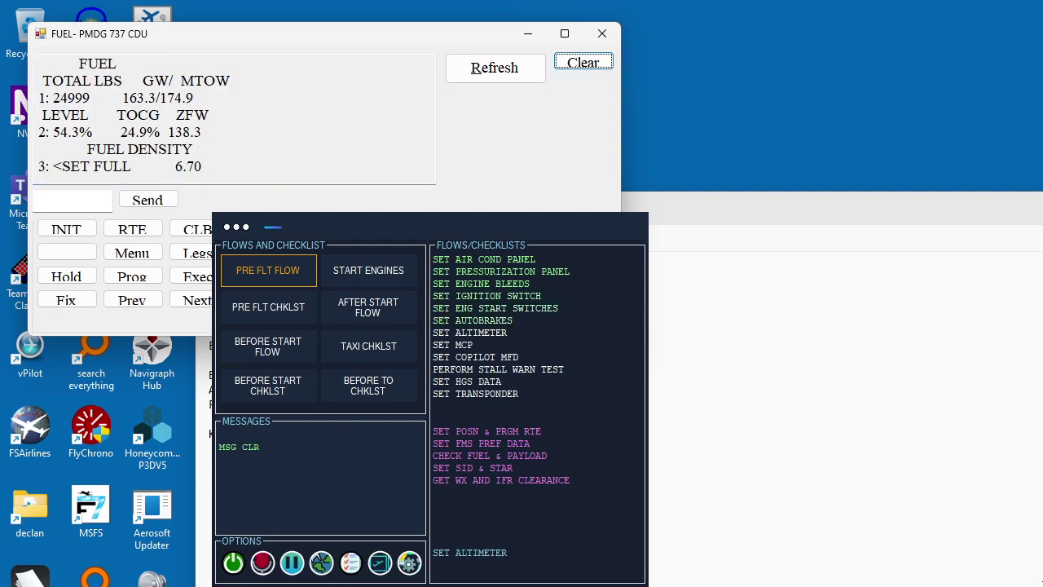
{"action": "key", "text": "Tab"}
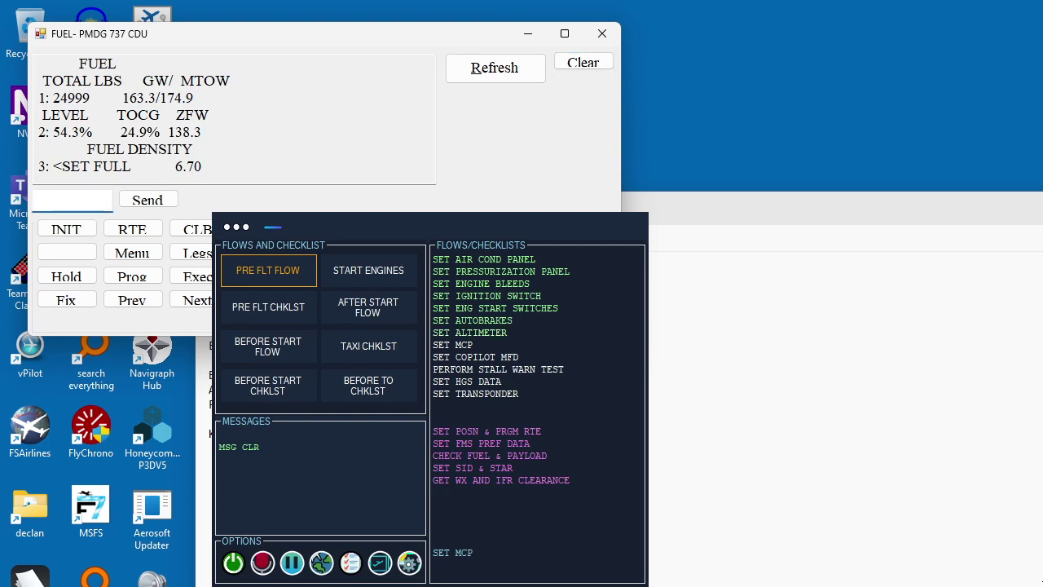
{"action": "key", "text": "Tab"}
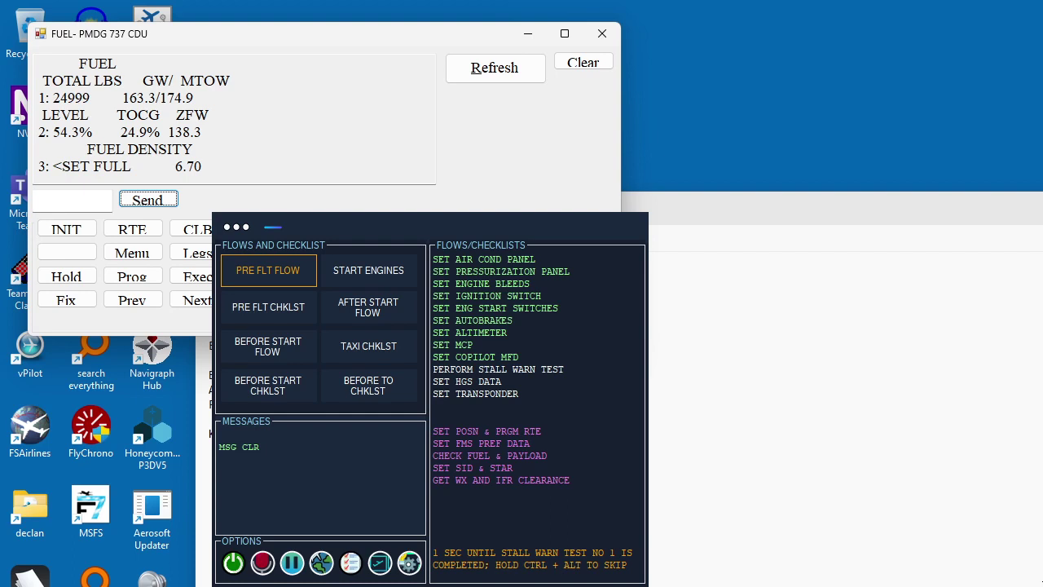
{"action": "key", "text": "Tab"}
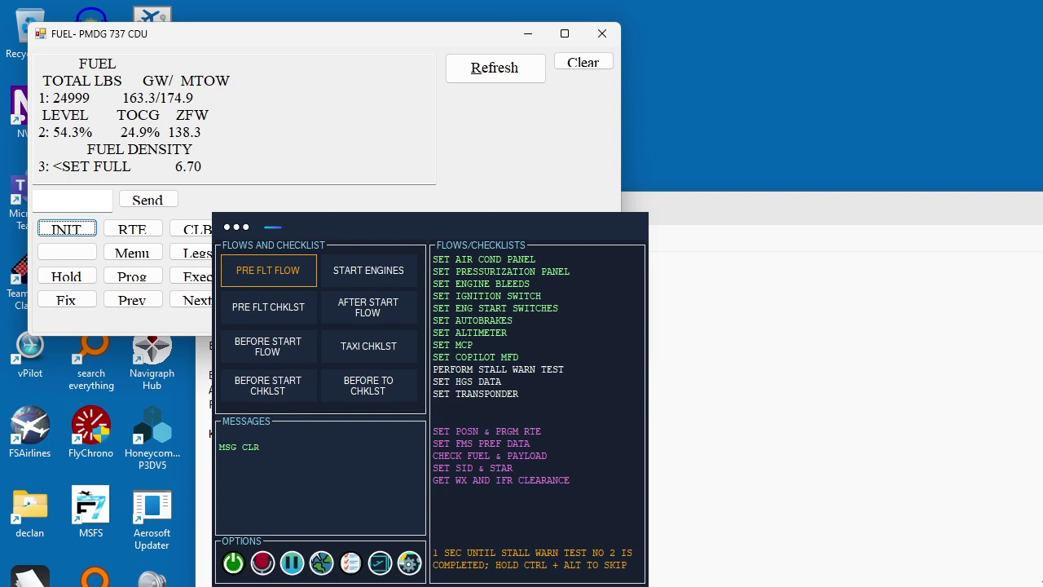
{"action": "key", "text": "Tab"}
{"action": "key", "text": "Tab"}
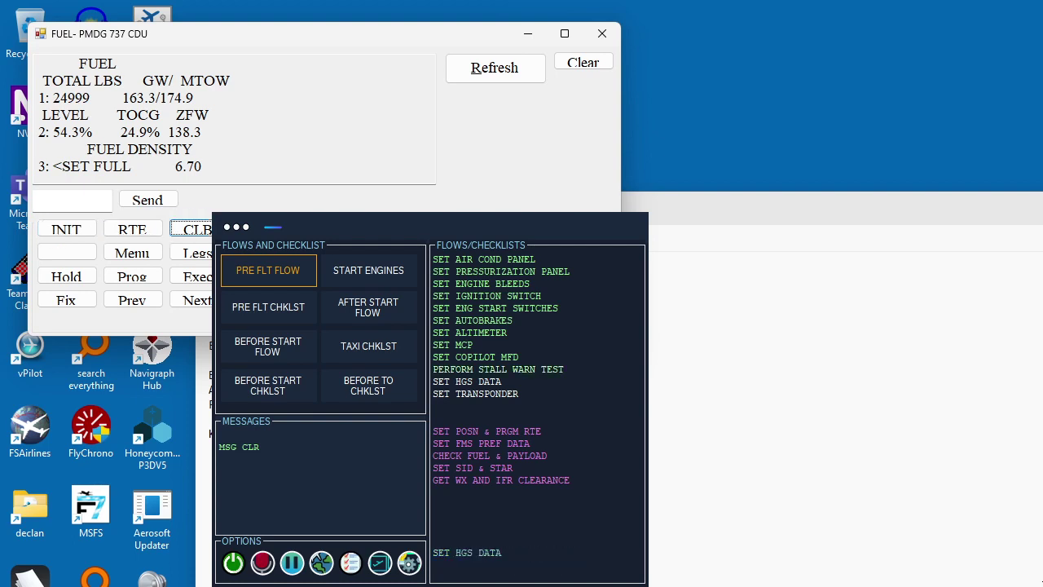
{"action": "key", "text": "Tab"}
{"action": "key", "text": "Tab"}
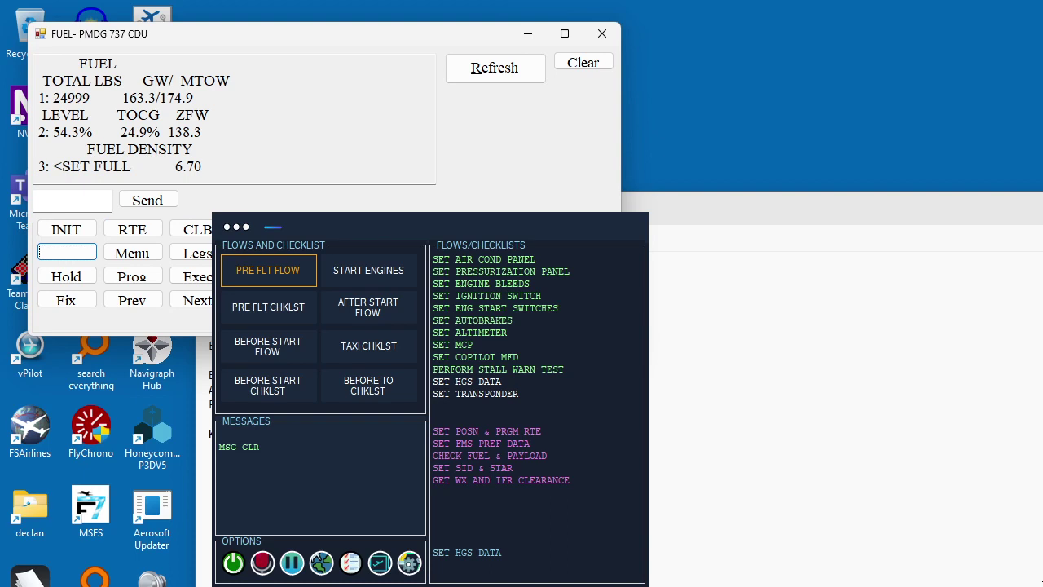
Step: Set the aircraft's total fuel to 16677 lbs on the CDU Fuel page
{"action": "key", "text": "shift+Tab"}
{"action": "key", "text": "shift+Tab"}
{"action": "key", "text": "shift+Tab"}
{"action": "key", "text": "shift+Tab"}
{"action": "key", "text": "shift+Tab"}
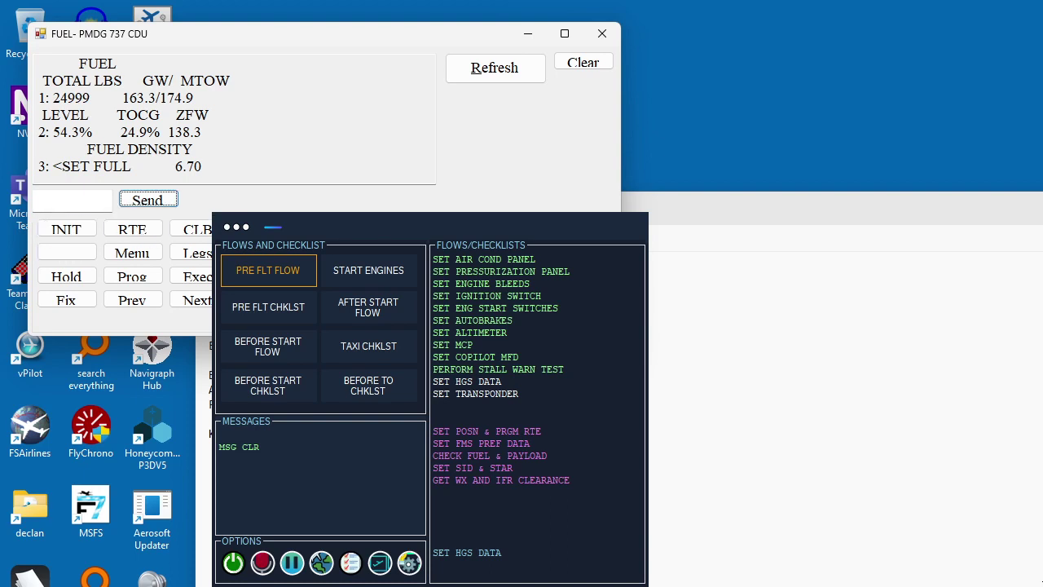
{"action": "key", "text": "shift+Tab"}
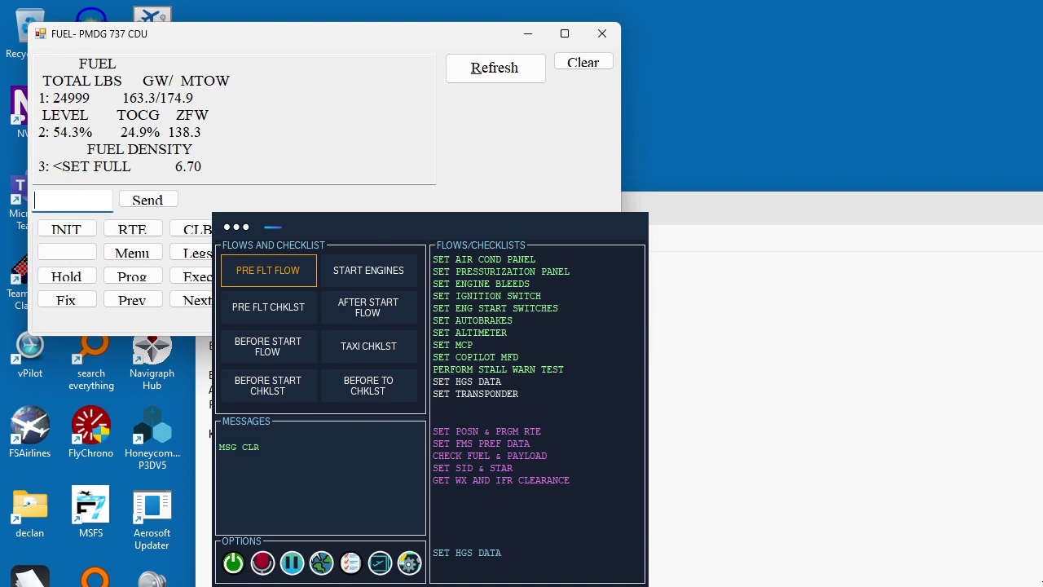
{"action": "type", "text": "16"}
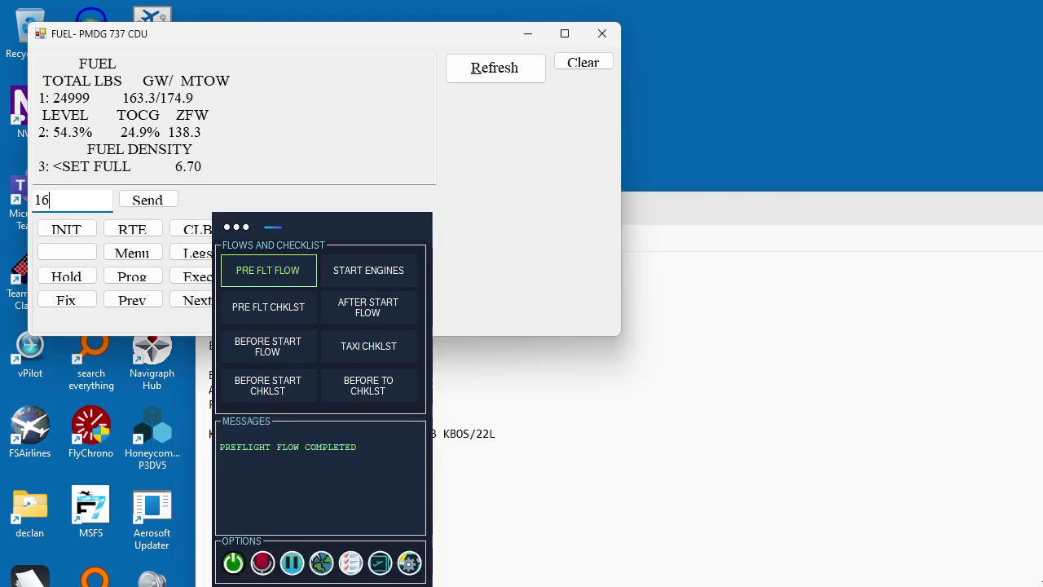
{"action": "type", "text": "677"}
{"action": "key", "text": "Tab"}
{"action": "key", "text": "Tab"}
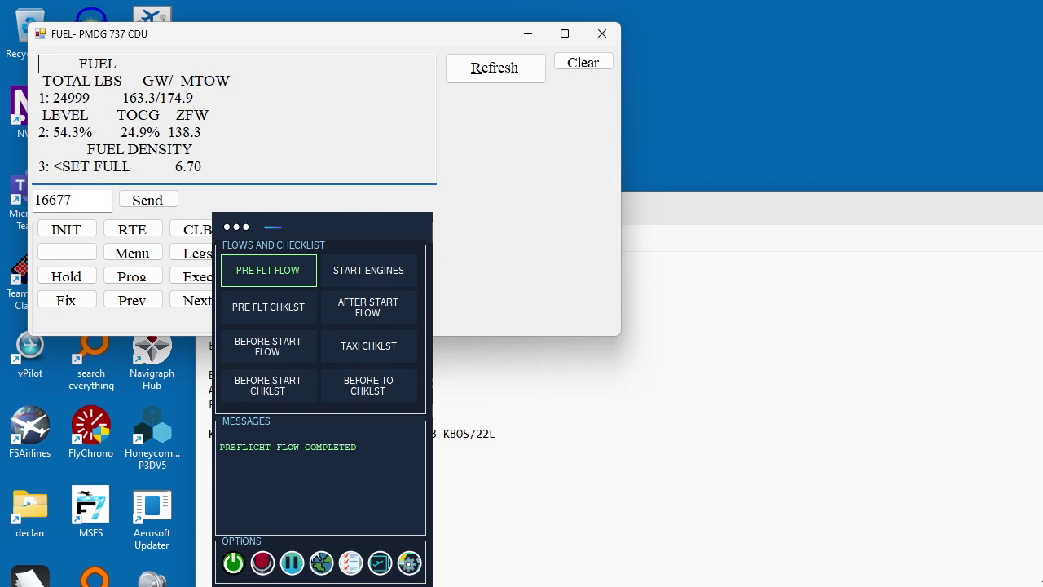
Step: Read through the updated Fuel page and return to the FS Actions page
{"action": "left_click", "coordinate": [43, 63]}
{"action": "key", "text": "Right"}
{"action": "key", "text": "Right"}
{"action": "key", "text": "Right"}
{"action": "key", "text": "Down"}
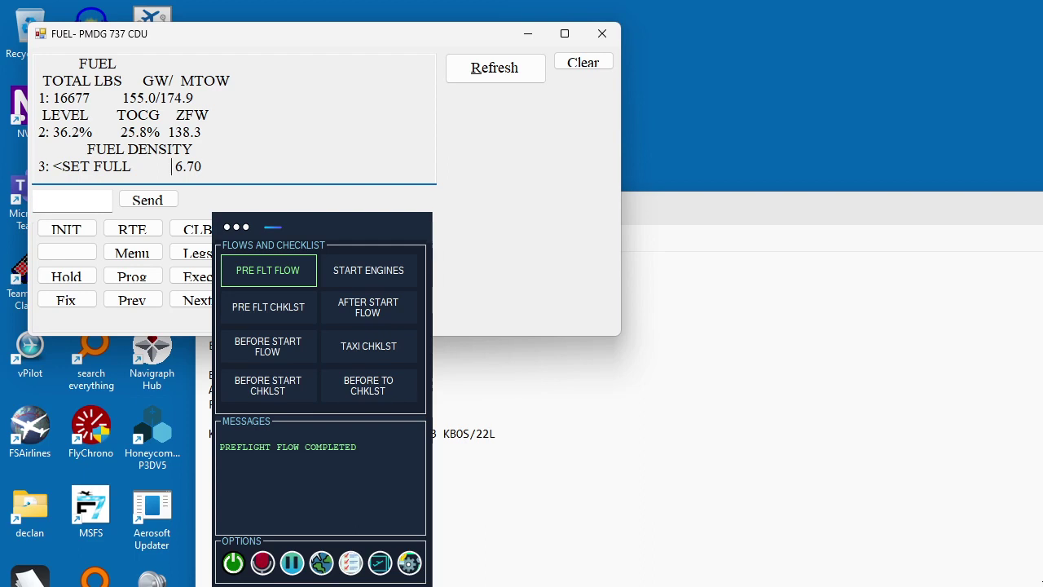
{"action": "scroll", "coordinate": [136, 166], "scroll_direction": "down", "scroll_amount": 1}
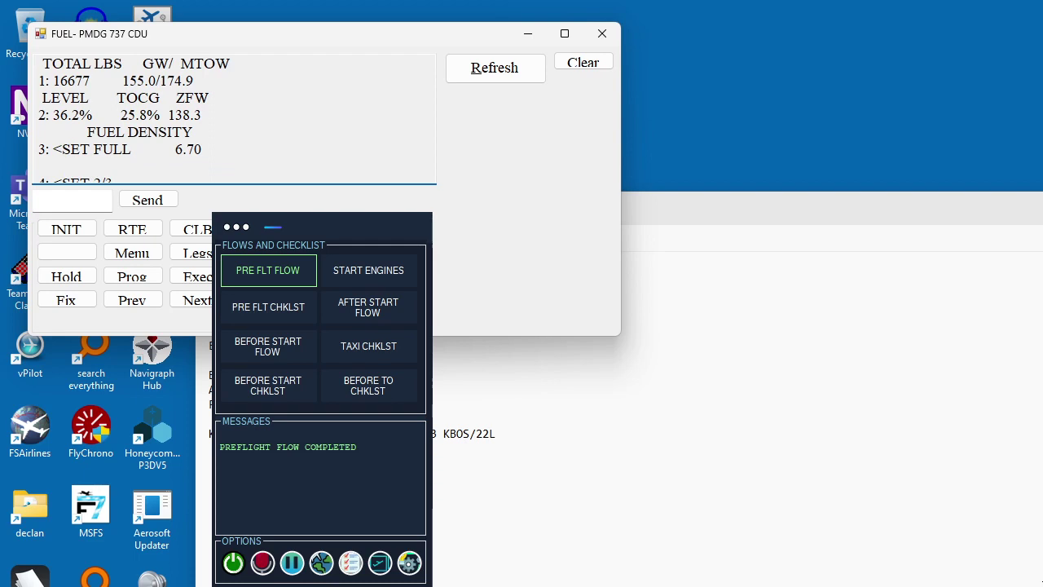
{"action": "scroll", "coordinate": [136, 166], "scroll_direction": "down", "scroll_amount": 5}
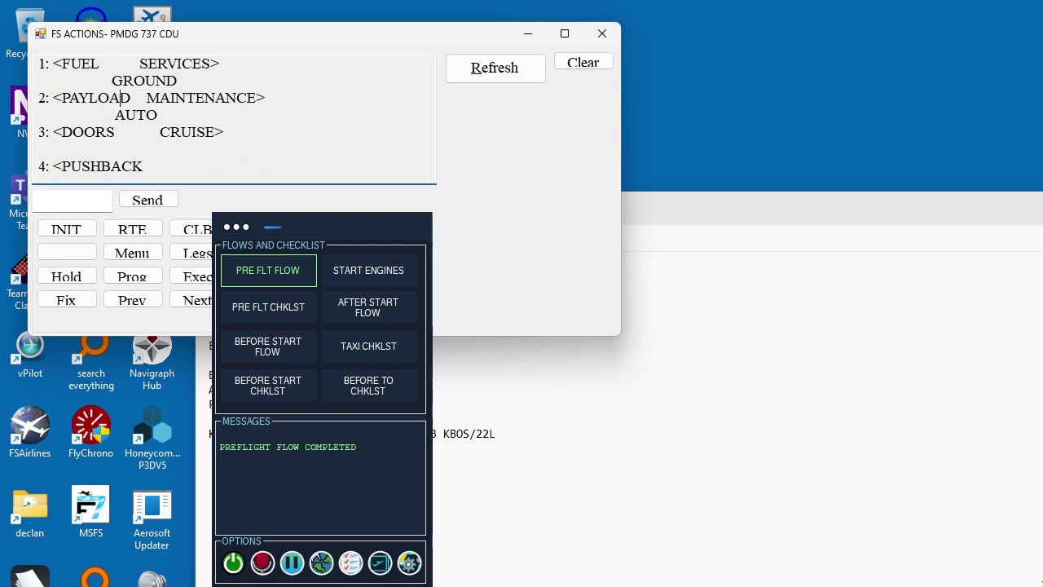
Step: Open the CDU Payload page and consult the SimBrief briefing and the Notepad note for the planned zero fuel weight
{"action": "left_click", "coordinate": [122, 97]}
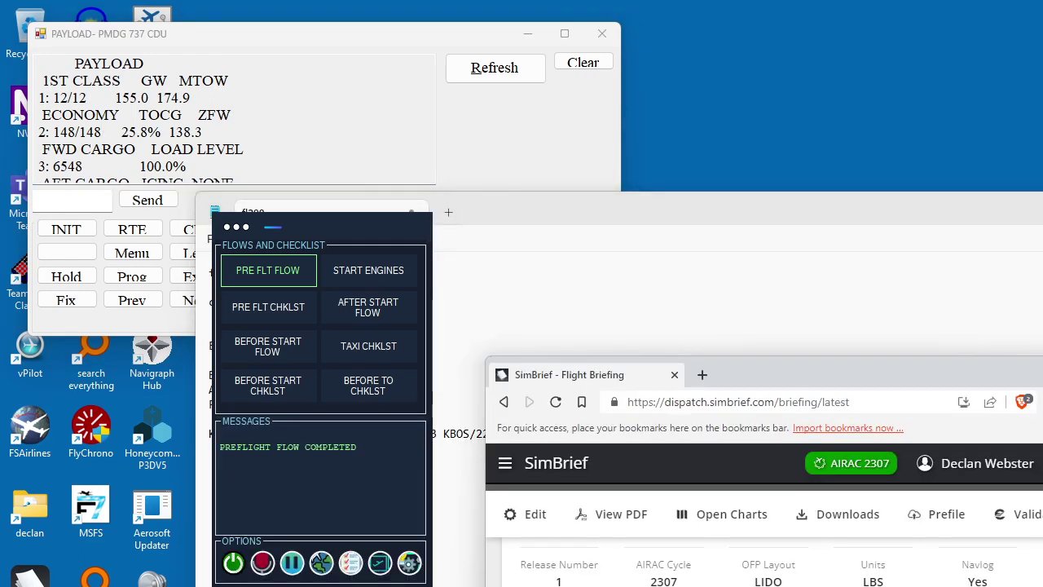
{"action": "key", "text": "alt+Tab"}
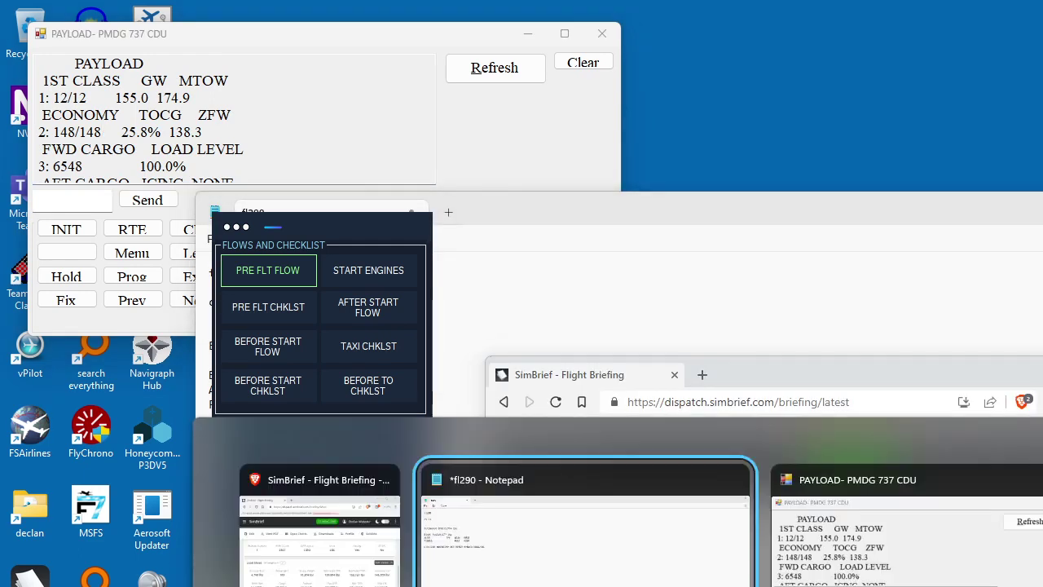
{"action": "key", "text": "alt+Tab"}
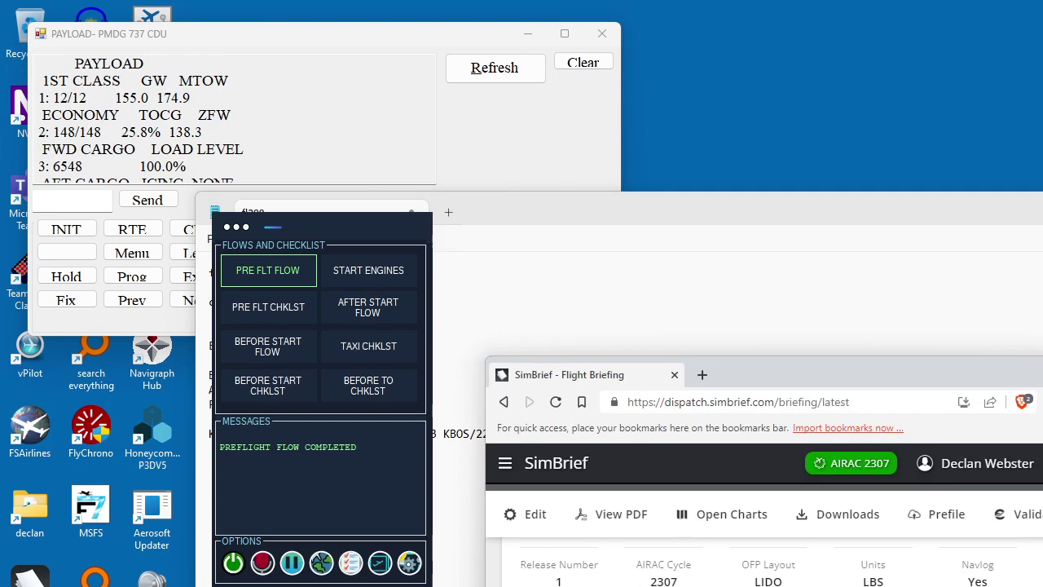
{"action": "key", "text": "alt+Tab"}
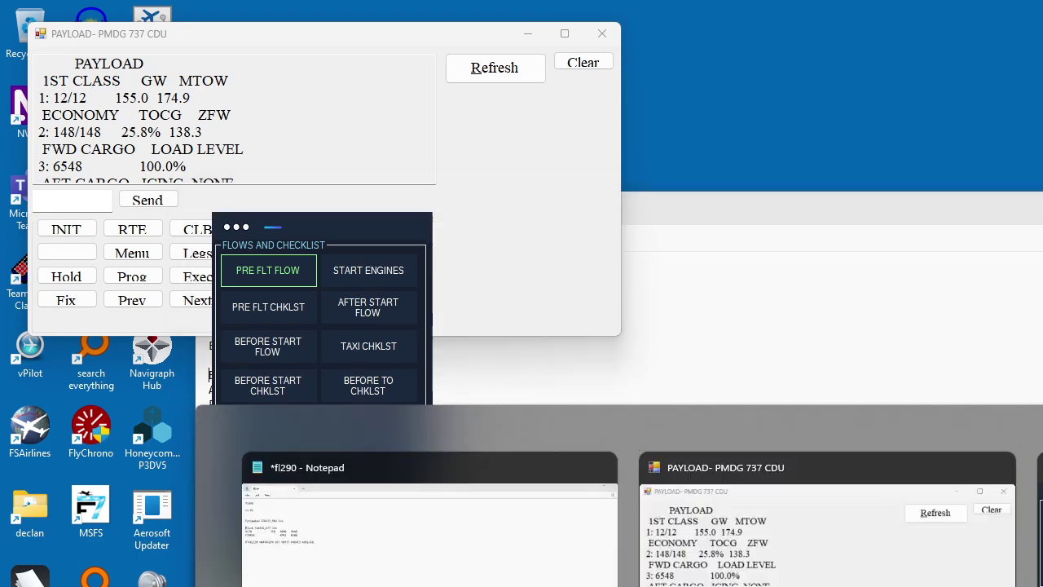
Step: Switch back to the CDU and set the zero fuel weight to 134.0 on the Payload page
{"action": "left_click", "coordinate": [839, 522]}
{"action": "left_click", "coordinate": [71, 200]}
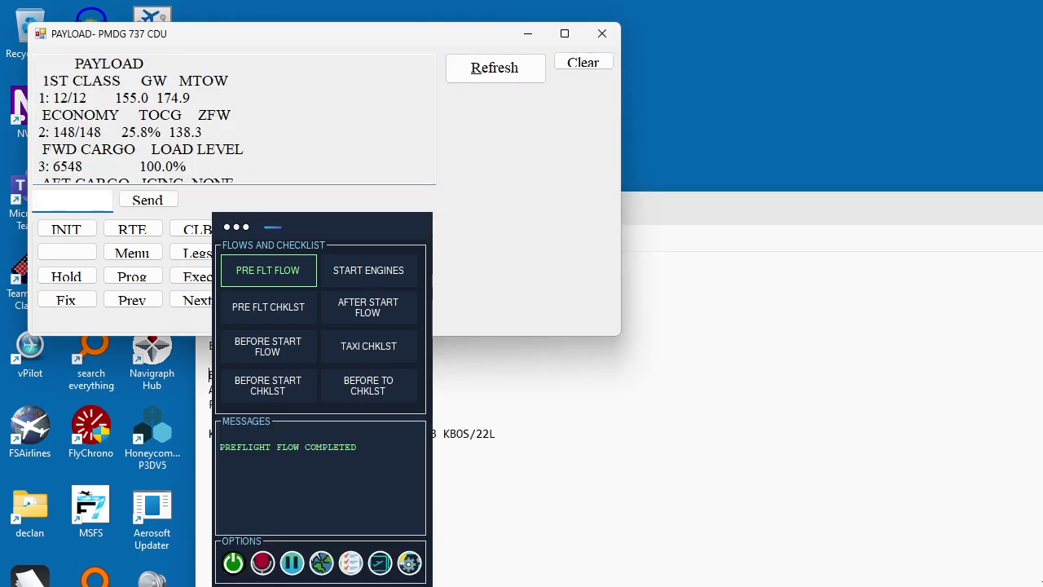
{"action": "type", "text": "134.0"}
{"action": "key", "text": "Return"}
{"action": "key", "text": "Tab"}
{"action": "key", "text": "Tab"}
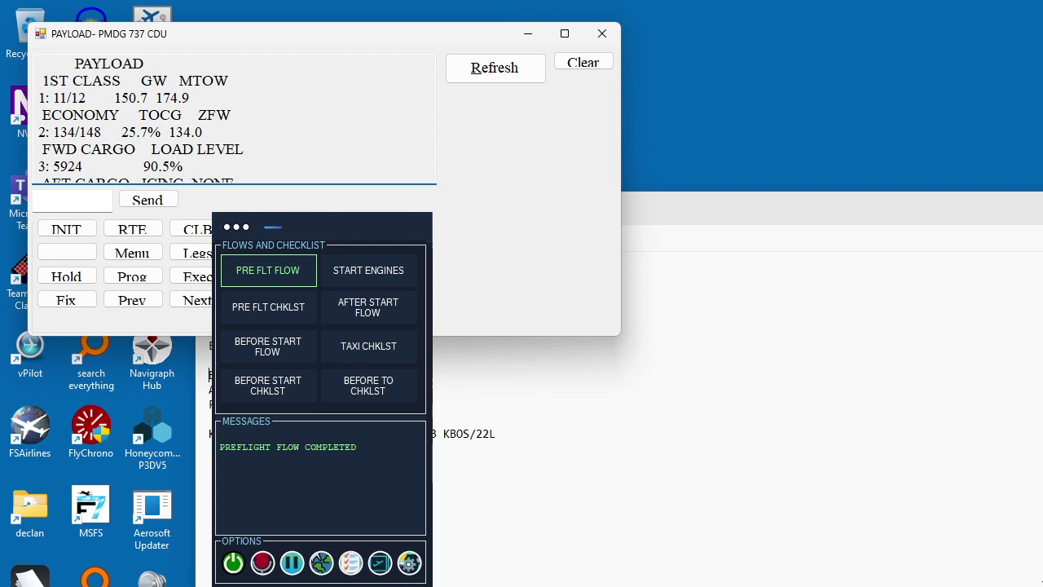
Step: Read through the updated passenger, cargo and weight entries on the Payload page and return to FS Actions
{"action": "left_click", "coordinate": [190, 115]}
{"action": "left_click", "coordinate": [52, 115]}
{"action": "key", "text": "Down"}
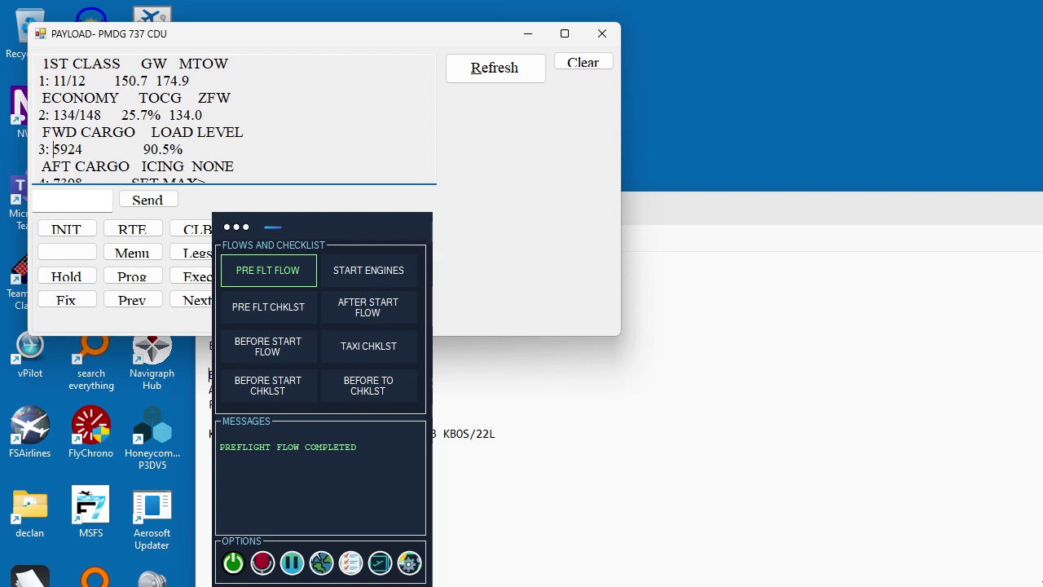
{"action": "left_click", "coordinate": [53, 149]}
{"action": "scroll", "coordinate": [163, 167], "scroll_direction": "down", "scroll_amount": 1}
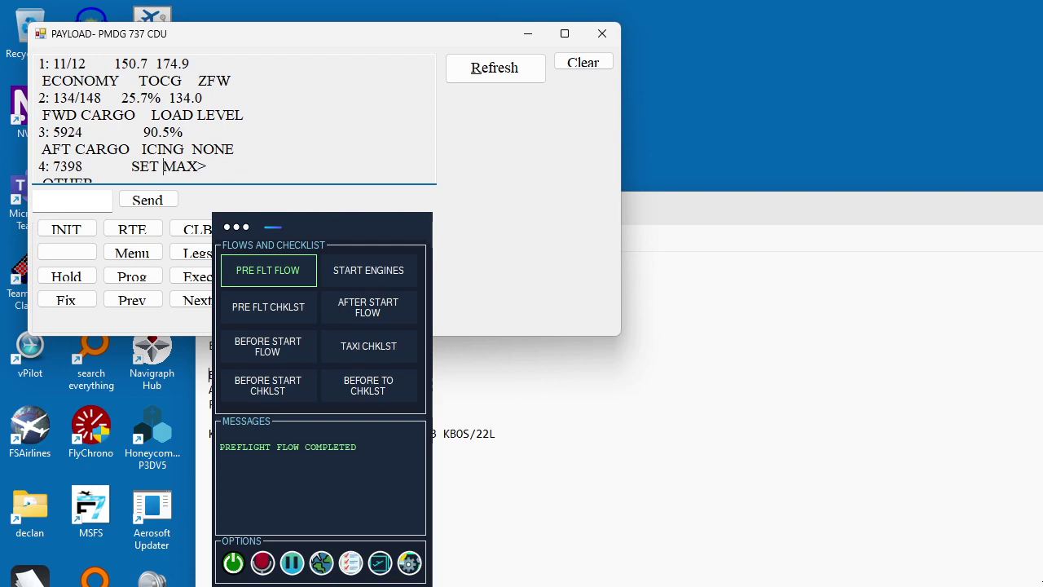
{"action": "scroll", "coordinate": [163, 166], "scroll_direction": "down", "scroll_amount": 2}
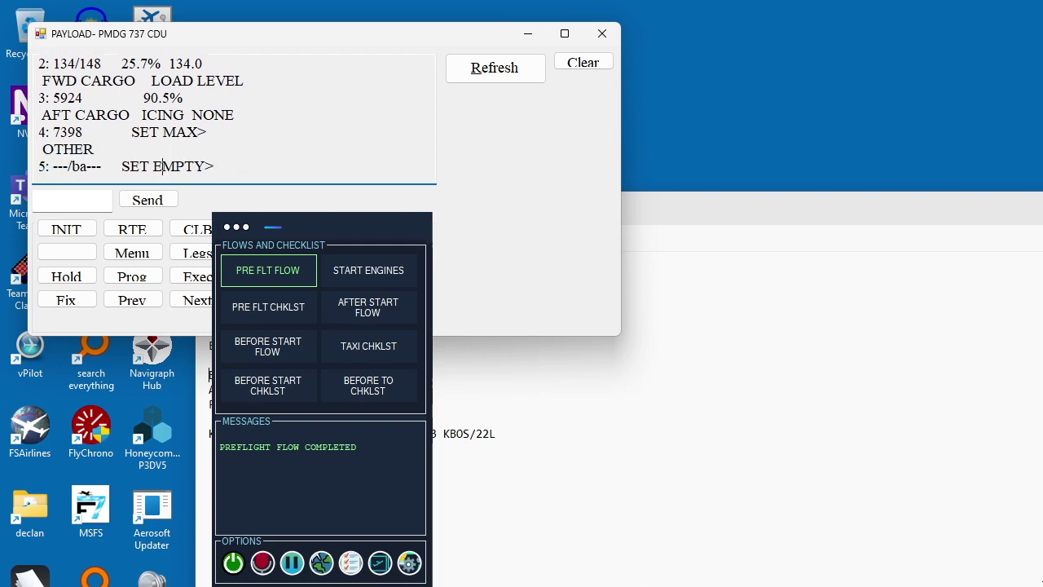
{"action": "scroll", "coordinate": [136, 166], "scroll_direction": "down", "scroll_amount": 2}
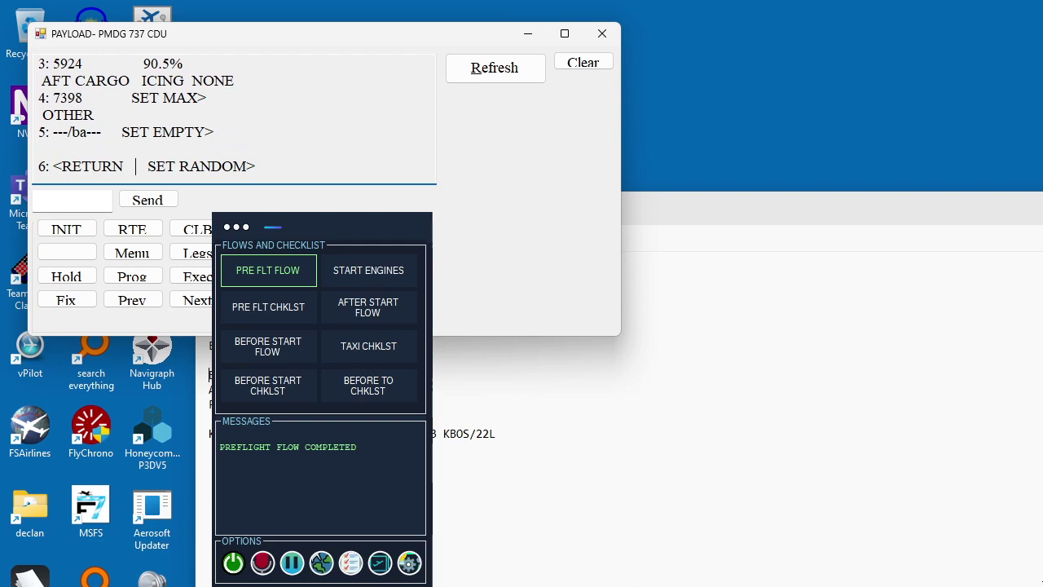
{"action": "left_click", "coordinate": [136, 166]}
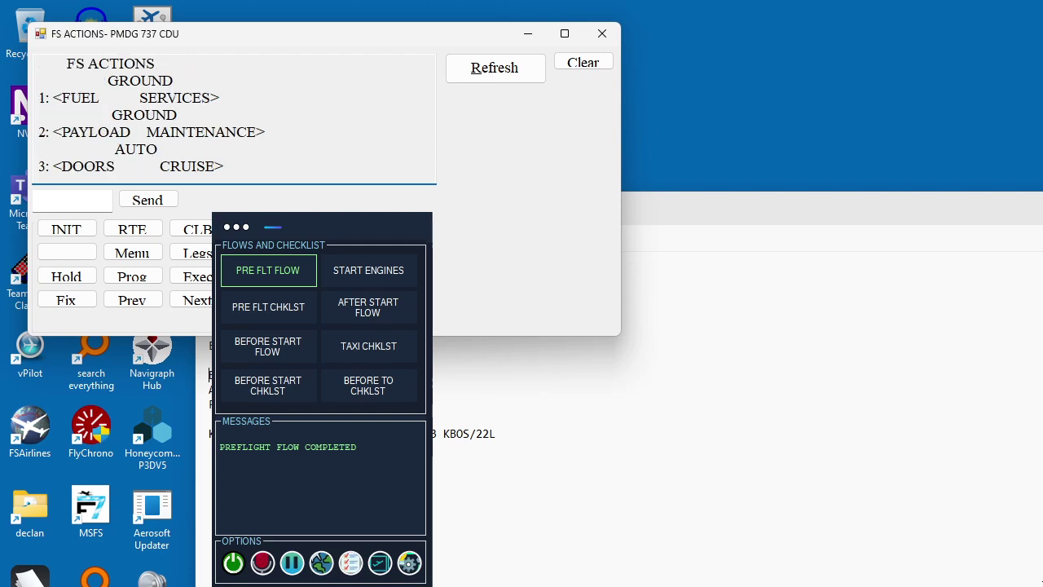
Step: Open the FMC from the CDU menu, read through the IDENT page and proceed to the POS INIT page
{"action": "left_click", "coordinate": [135, 167]}
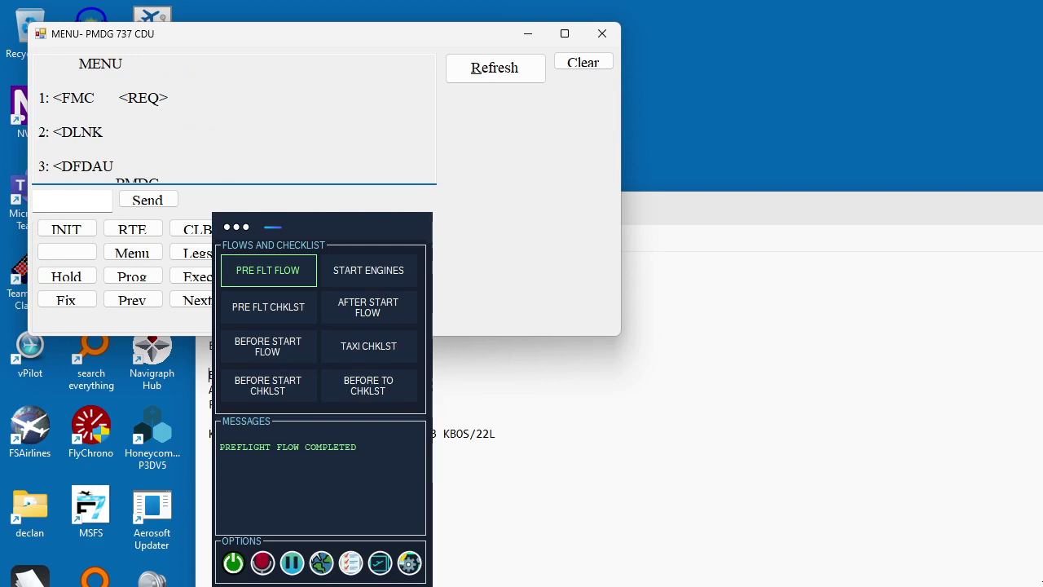
{"action": "left_click", "coordinate": [71, 98]}
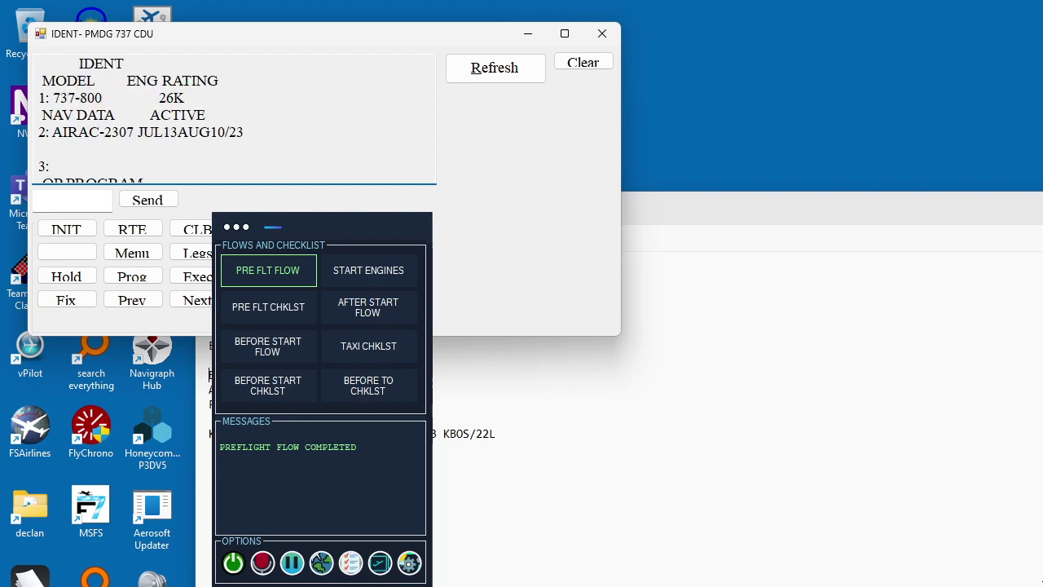
{"action": "scroll", "coordinate": [140, 120], "scroll_direction": "down", "scroll_amount": 1}
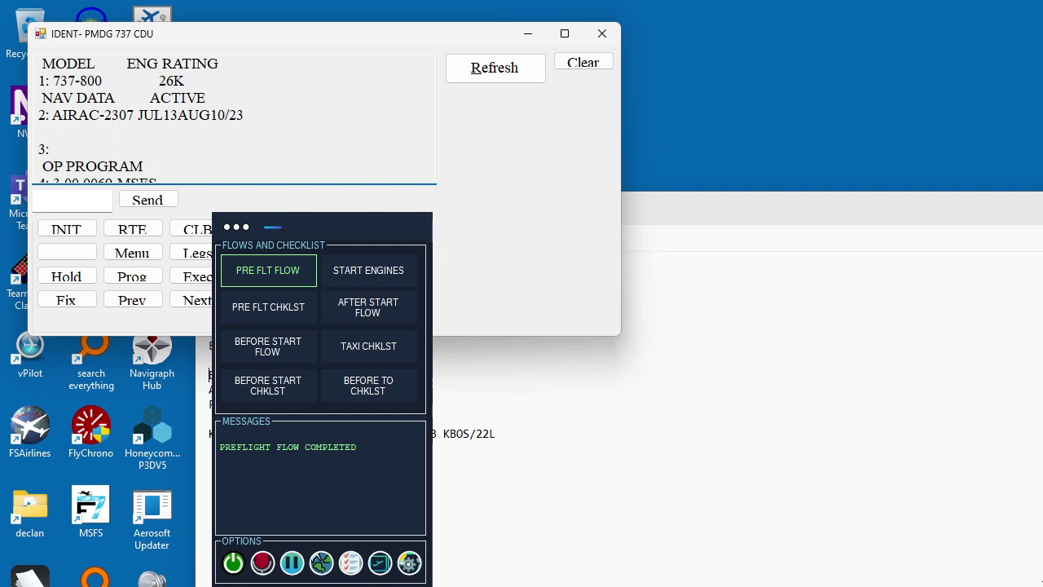
{"action": "scroll", "coordinate": [122, 167], "scroll_direction": "down", "scroll_amount": 1}
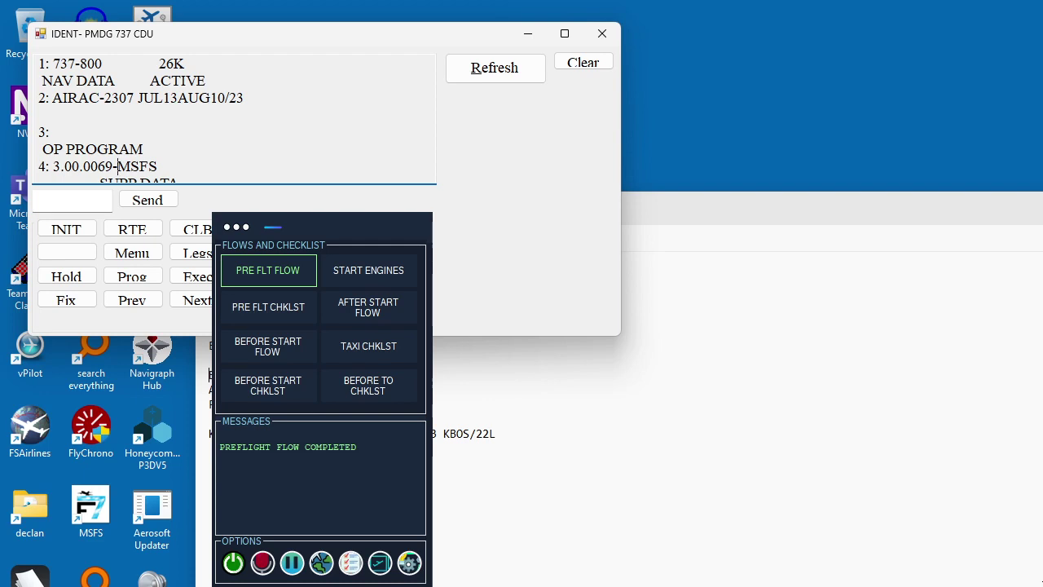
{"action": "scroll", "coordinate": [118, 166], "scroll_direction": "down", "scroll_amount": 2}
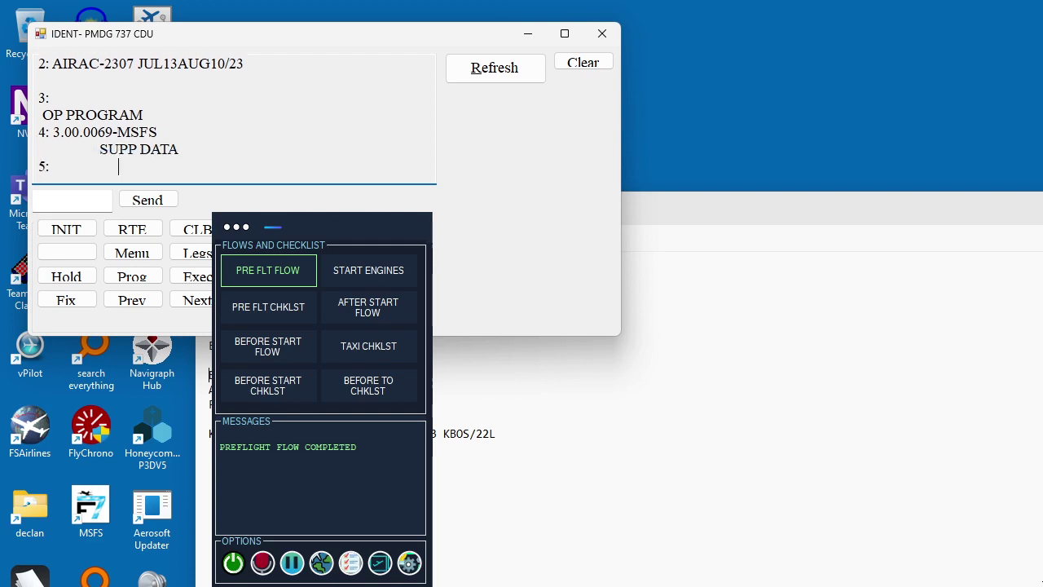
{"action": "scroll", "coordinate": [116, 167], "scroll_direction": "down", "scroll_amount": 2}
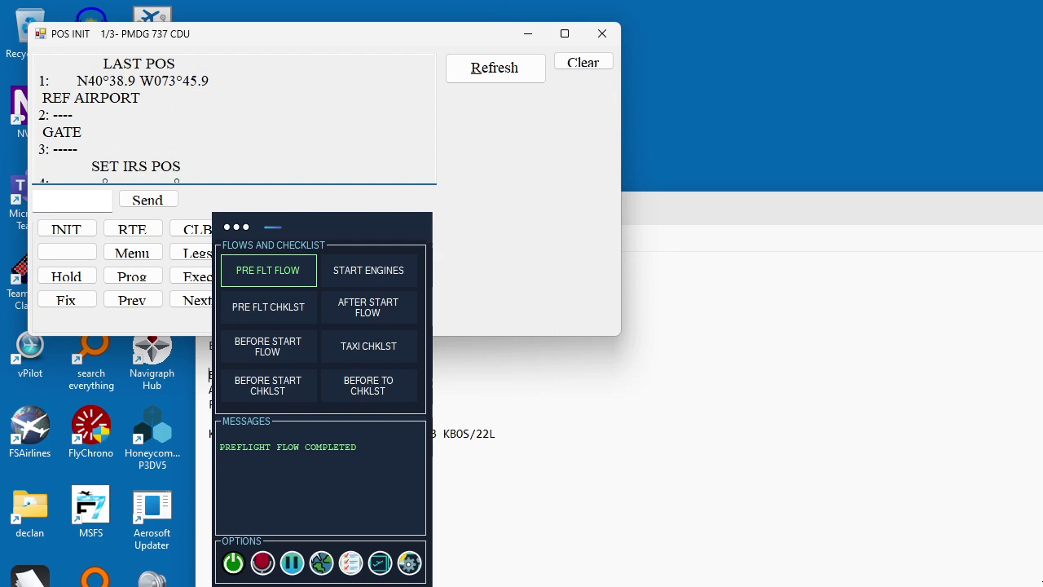
Step: Set the reference airport to KJFK on the POS INIT page
{"action": "scroll", "coordinate": [124, 98], "scroll_direction": "up", "scroll_amount": 1}
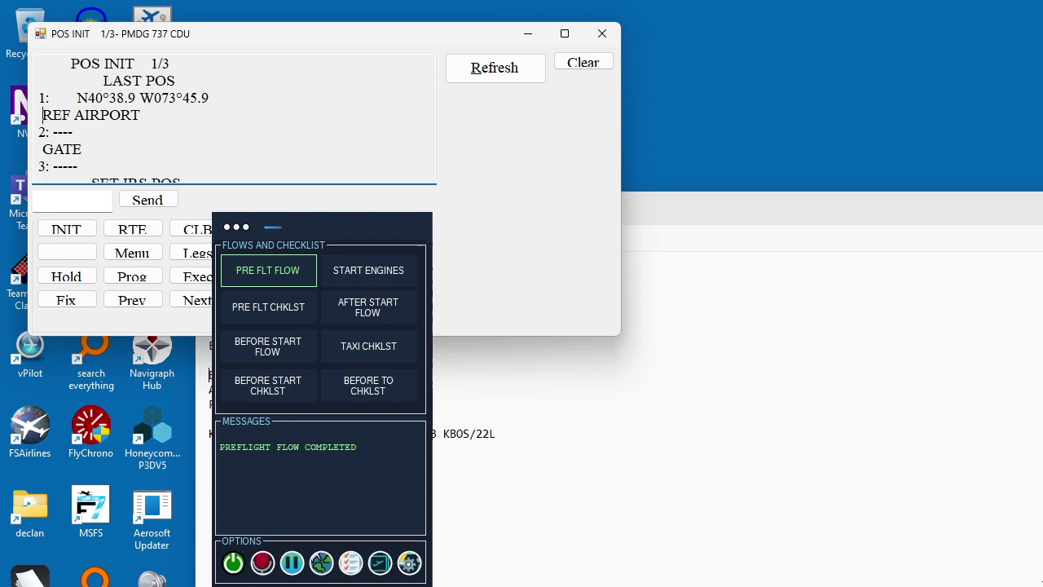
{"action": "left_click", "coordinate": [71, 115]}
{"action": "left_click", "coordinate": [109, 115]}
{"action": "left_click", "coordinate": [169, 115]}
{"action": "key", "text": "Tab"}
{"action": "key", "text": "Tab"}
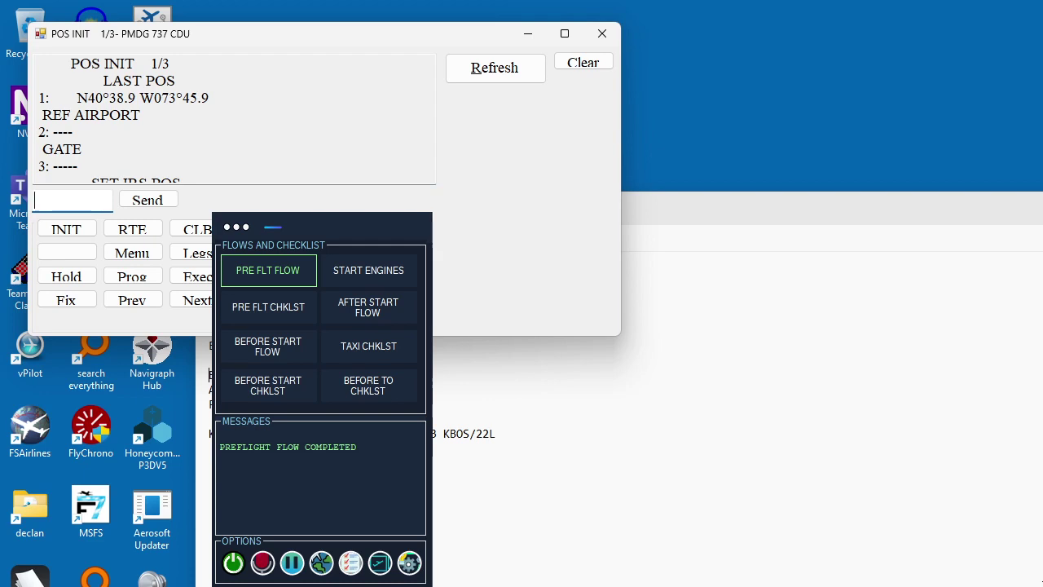
{"action": "type", "text": "kjfk"}
{"action": "key", "text": "Return"}
{"action": "key", "text": "Tab"}
{"action": "key", "text": "Tab"}
{"action": "key", "text": "Tab"}
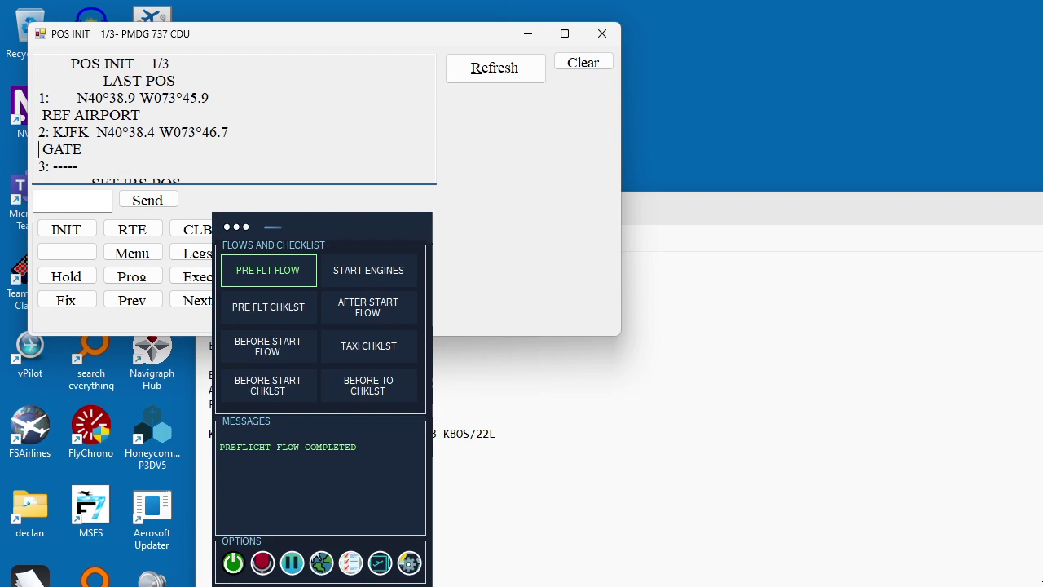
Step: Try to set the gate to C20 on the POS INIT page
{"action": "key", "text": "Tab"}
{"action": "key", "text": "Tab"}
{"action": "key", "text": "Tab"}
{"action": "type", "text": "c20"}
{"action": "key", "text": "Return"}
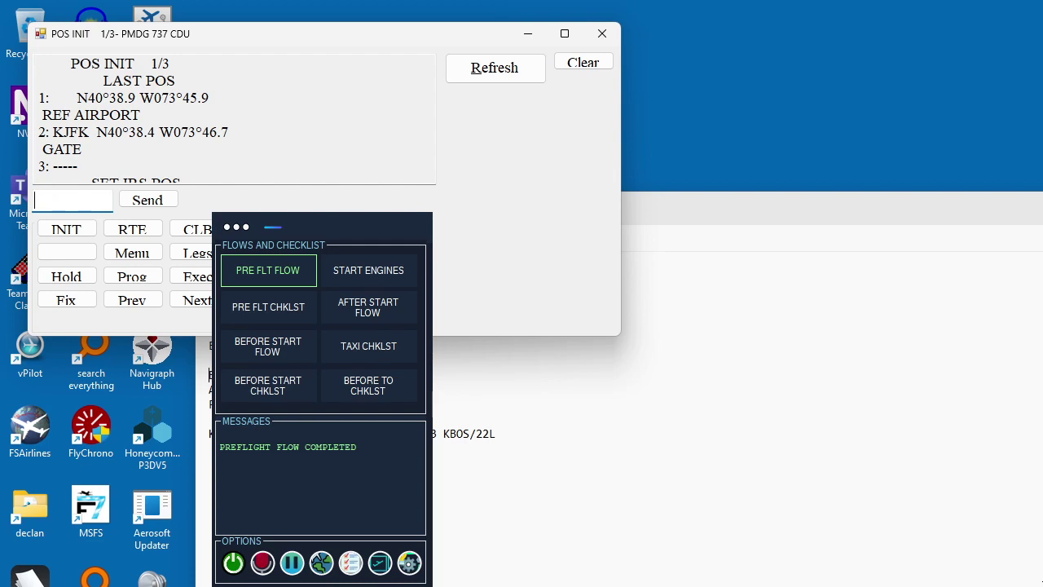
{"action": "key", "text": "shift+Tab"}
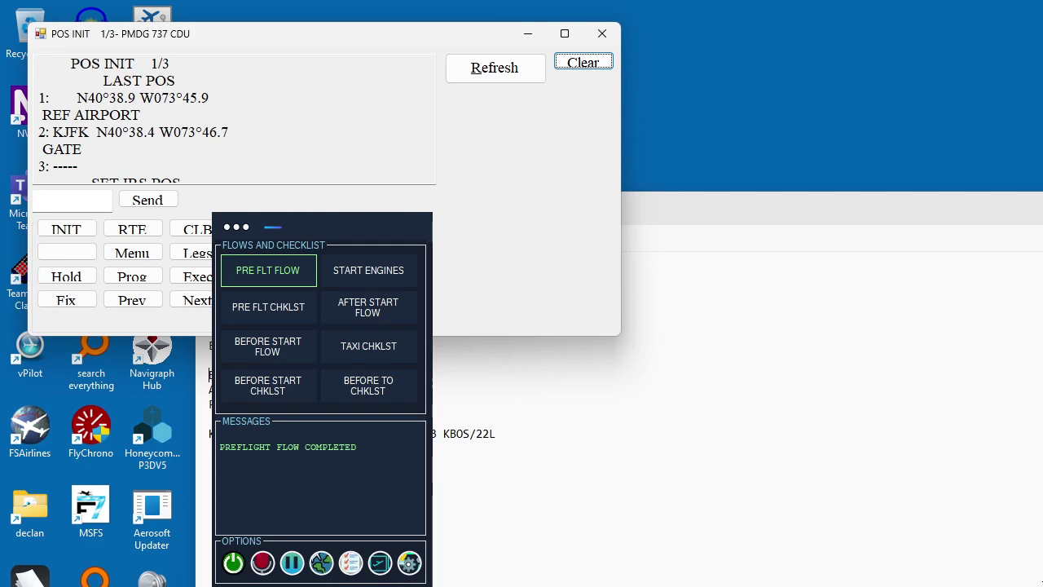
{"action": "key", "text": "shift+Tab"}
{"action": "key", "text": "shift+Tab"}
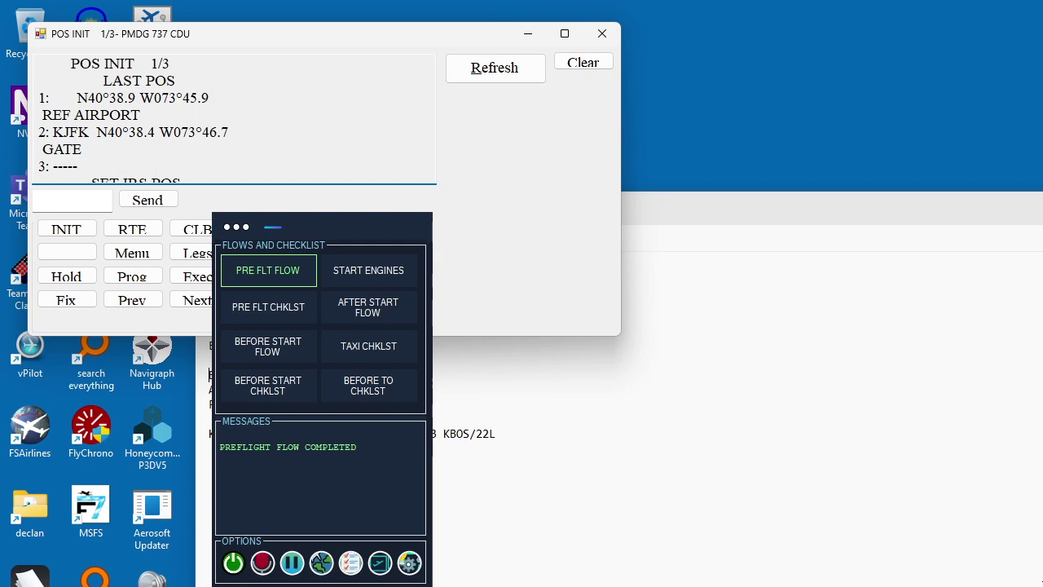
Step: Copy the GPS L position from the POS REF page and enter it as the IRS position on POS INIT
{"action": "scroll", "coordinate": [151, 166], "scroll_direction": "down", "scroll_amount": 1}
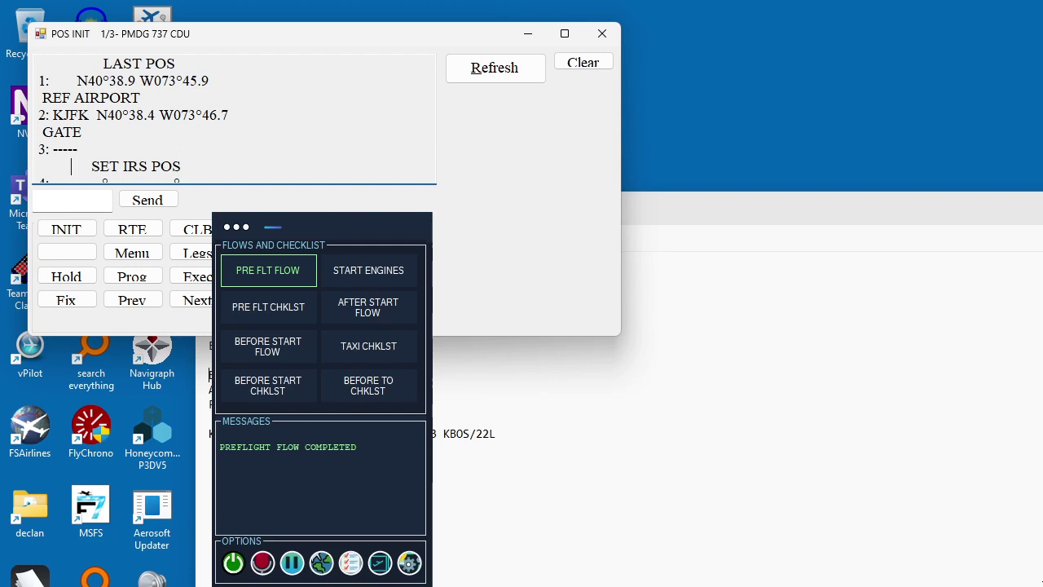
{"action": "scroll", "coordinate": [71, 166], "scroll_direction": "down", "scroll_amount": 1}
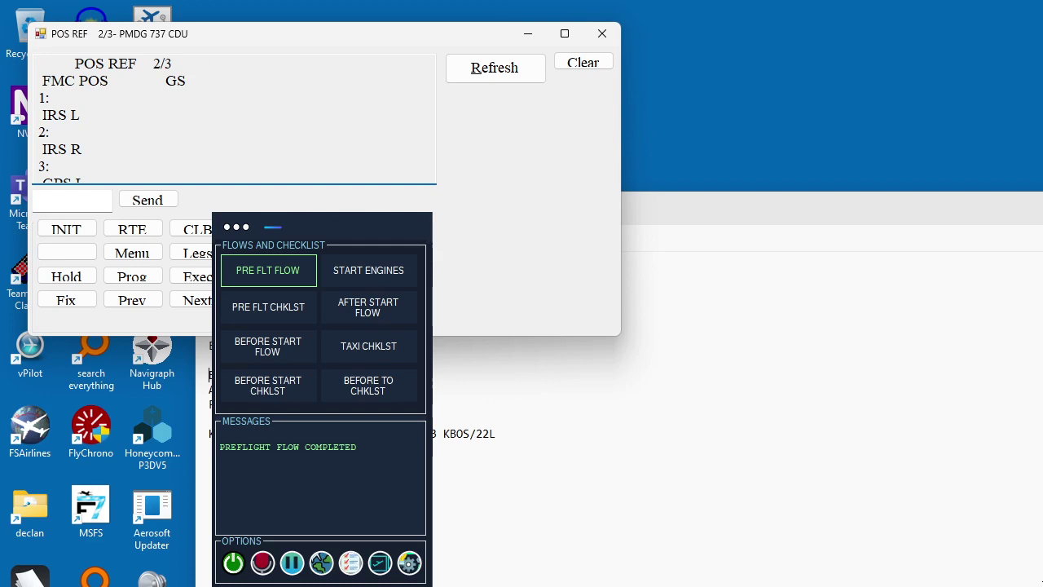
{"action": "scroll", "coordinate": [234, 119], "scroll_direction": "down", "scroll_amount": 2}
{"action": "scroll", "coordinate": [151, 166], "scroll_direction": "down", "scroll_amount": 3}
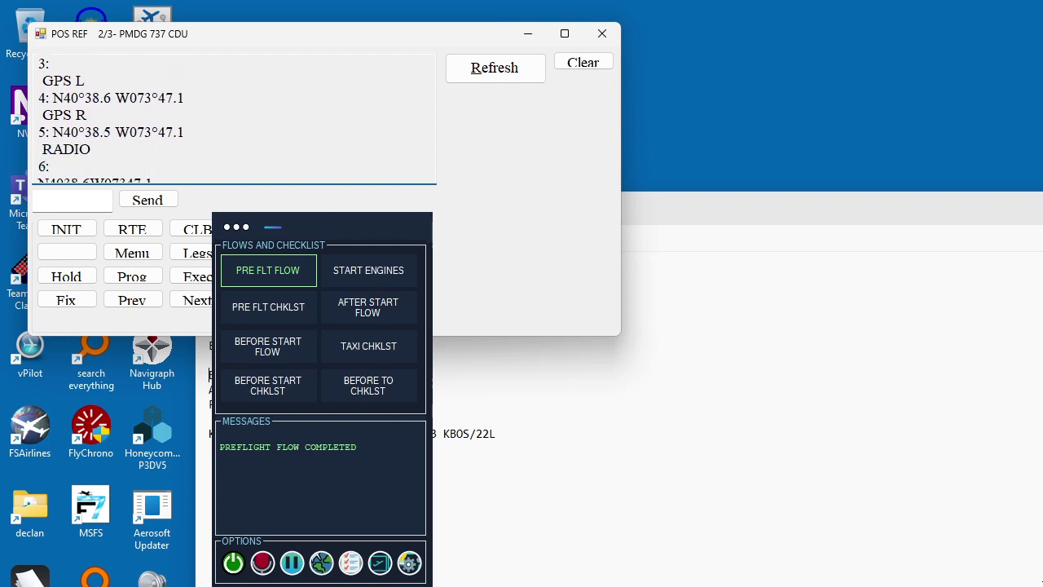
{"action": "scroll", "coordinate": [150, 166], "scroll_direction": "down", "scroll_amount": 1}
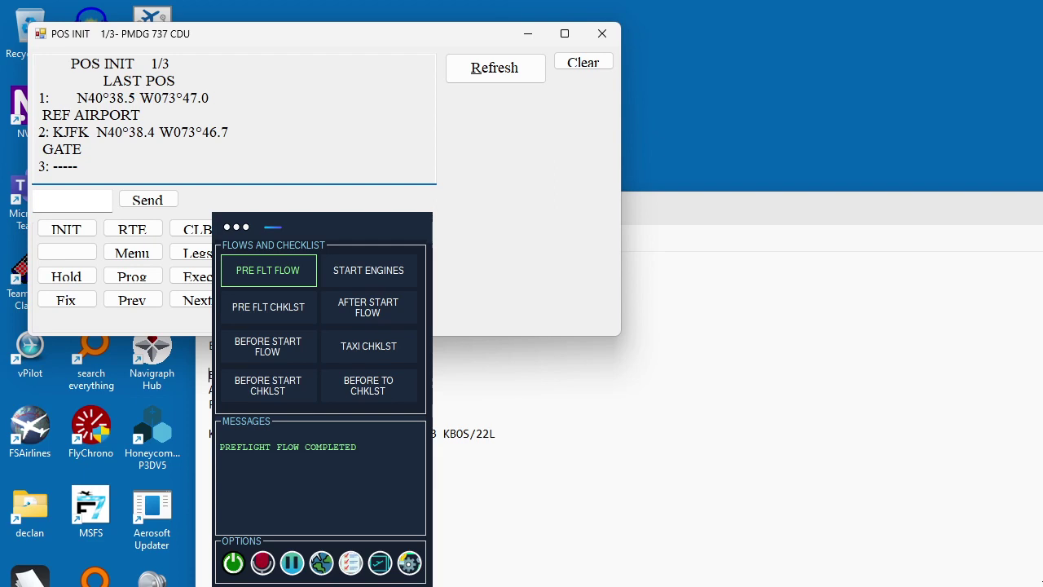
Step: Review the updated POS INIT page and open the Route page from it
{"action": "key", "text": "Tab"}
{"action": "key", "text": "Tab"}
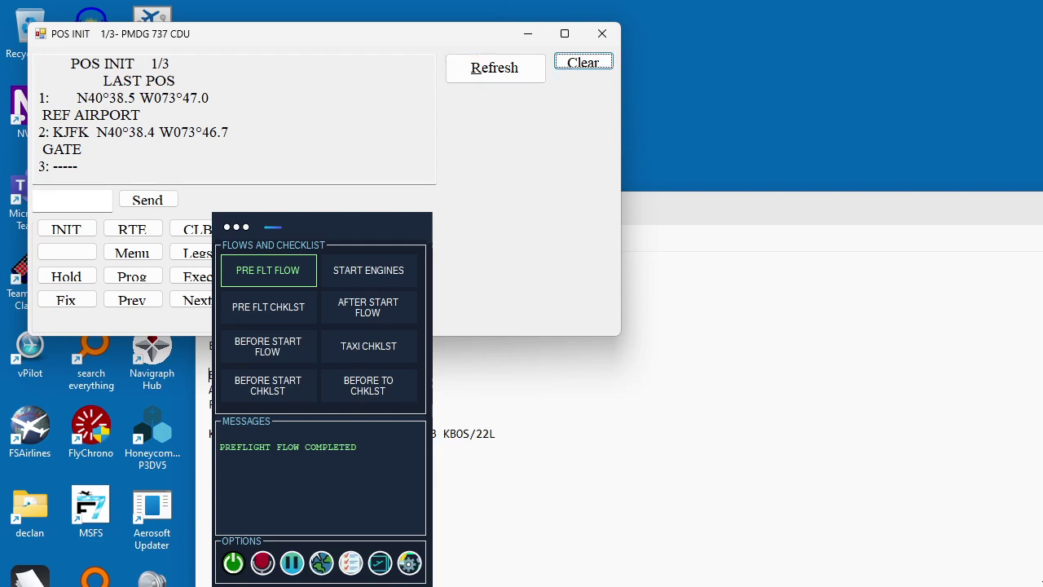
{"action": "key", "text": "shift+Tab"}
{"action": "key", "text": "shift+Tab"}
{"action": "key", "text": "Down"}
{"action": "key", "text": "Down"}
{"action": "key", "text": "Down"}
{"action": "key", "text": "Down"}
{"action": "key", "text": "Down"}
{"action": "key", "text": "Down"}
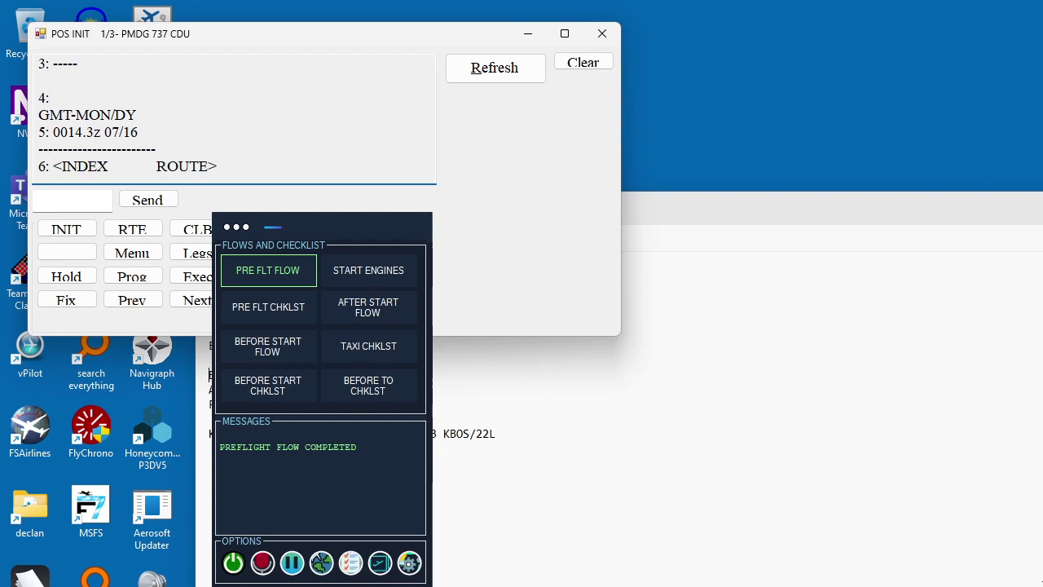
{"action": "key", "text": "Return"}
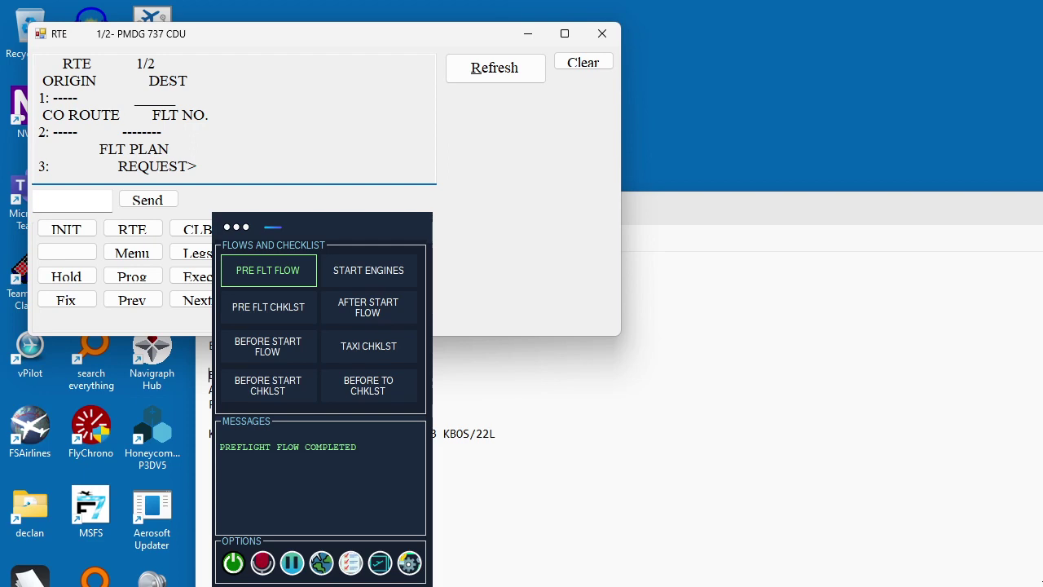
Step: Try to load the company route KJFKKBOS on the Route page
{"action": "scroll", "coordinate": [72, 170], "scroll_direction": "down", "scroll_amount": 1}
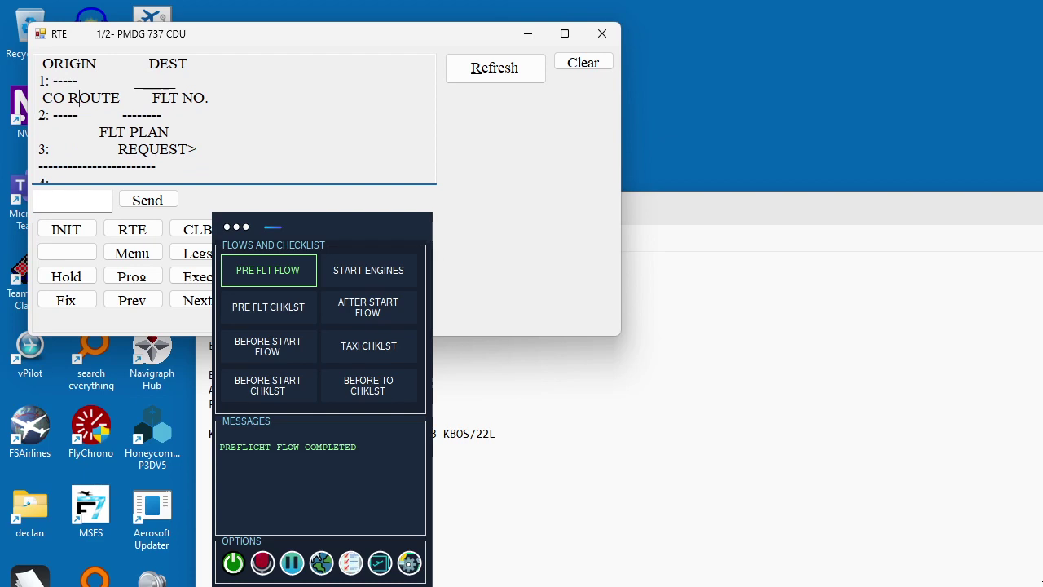
{"action": "key", "text": "Tab"}
{"action": "key", "text": "Tab"}
{"action": "key", "text": "Tab"}
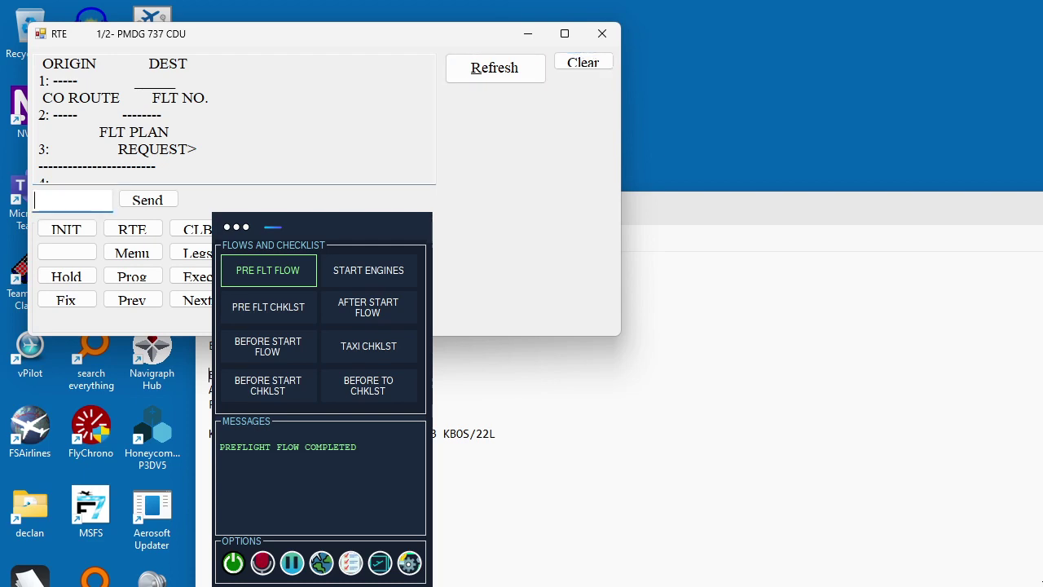
{"action": "type", "text": "kjfkkbos"}
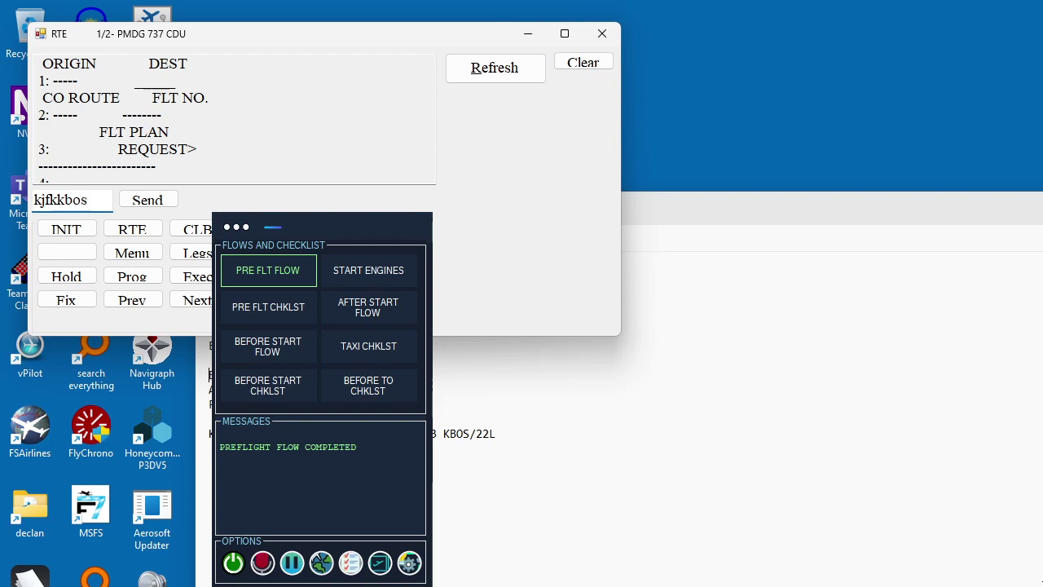
{"action": "key", "text": "Return"}
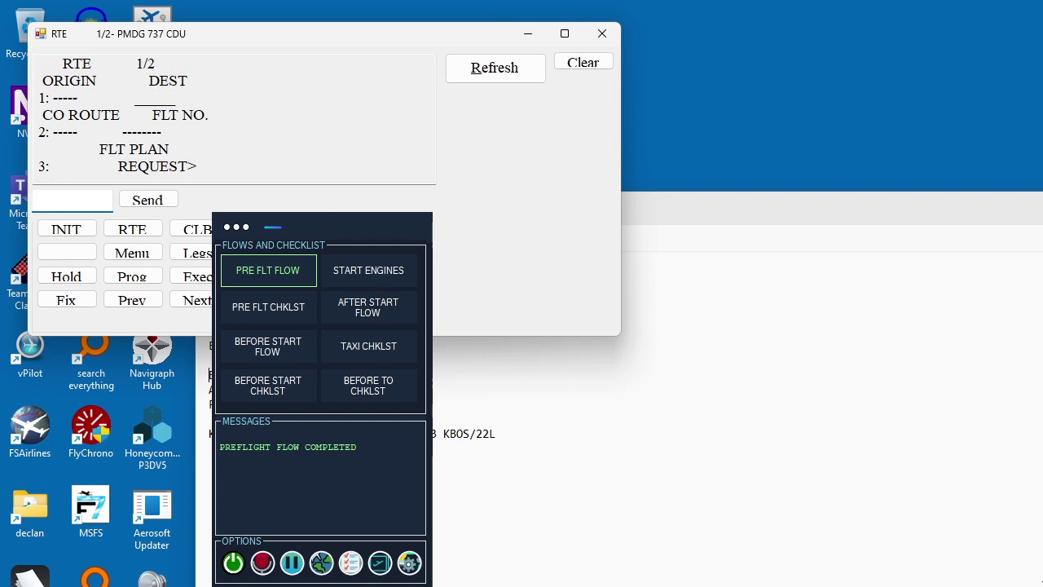
Step: Clear the scratchpad and load the company route KJFKKBOS again
{"action": "left_click", "coordinate": [584, 63]}
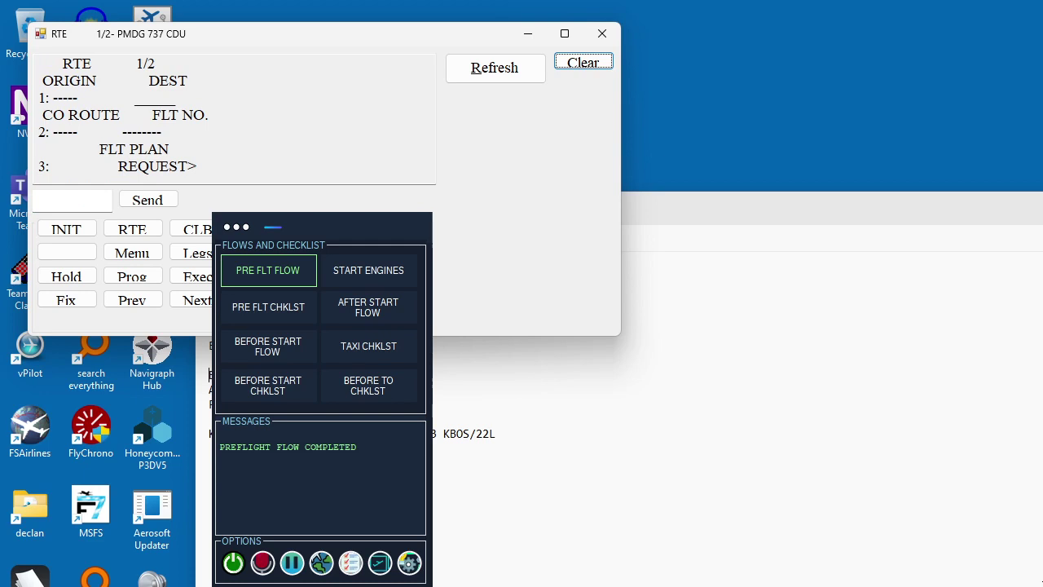
{"action": "left_click", "coordinate": [72, 200]}
{"action": "type", "text": "kjfkkbos"}
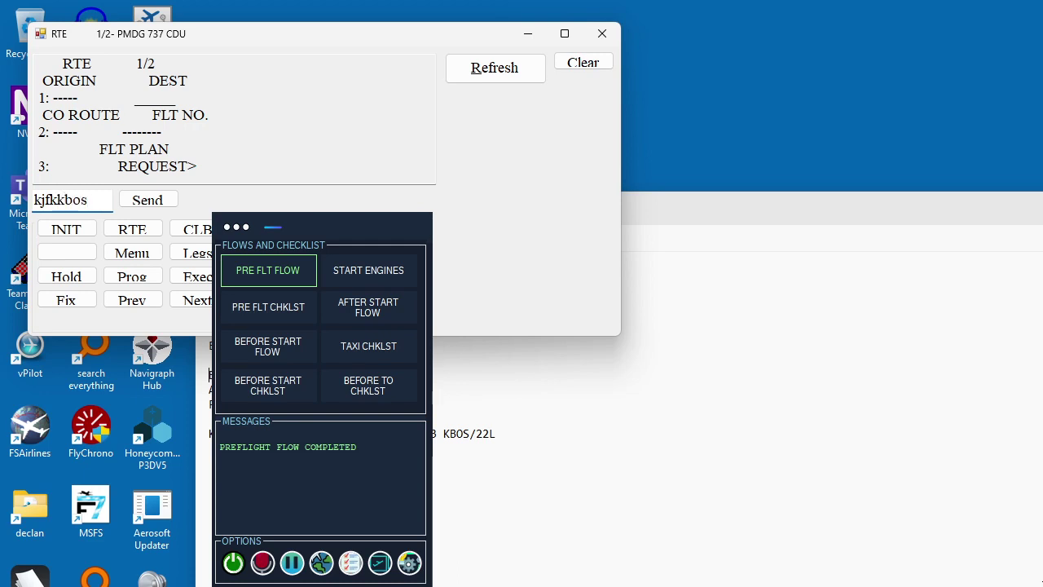
{"action": "key", "text": "Return"}
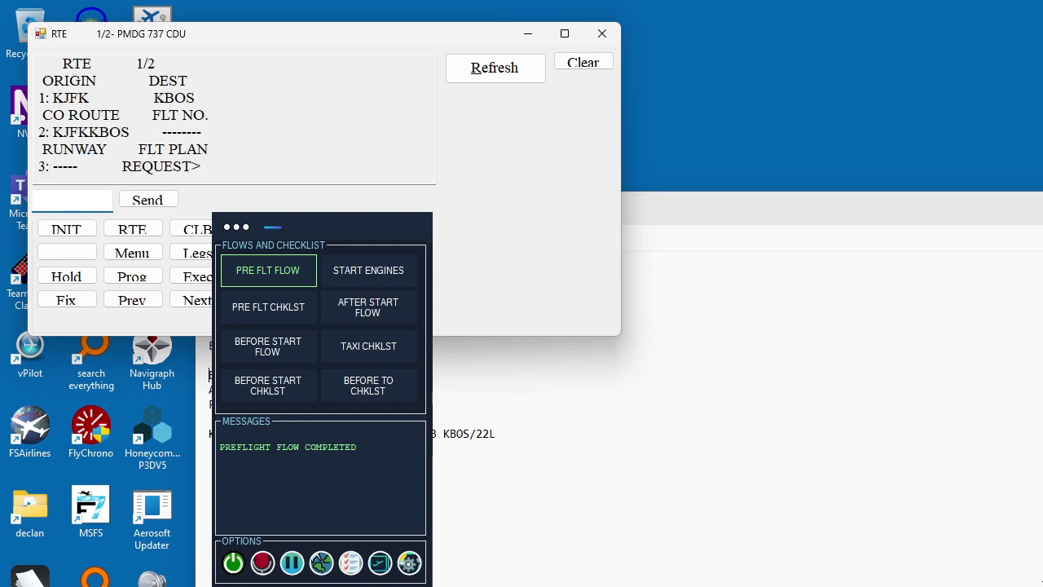
Step: Set the flight number to BVI2 on the Route page
{"action": "left_click", "coordinate": [67, 115]}
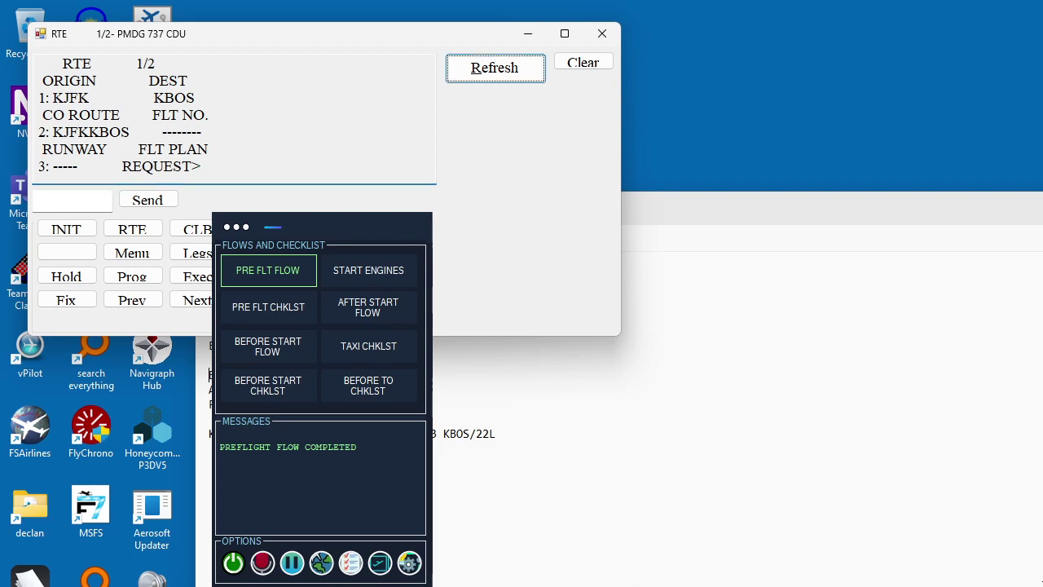
{"action": "left_click", "coordinate": [72, 200]}
{"action": "type", "text": "bvi"}
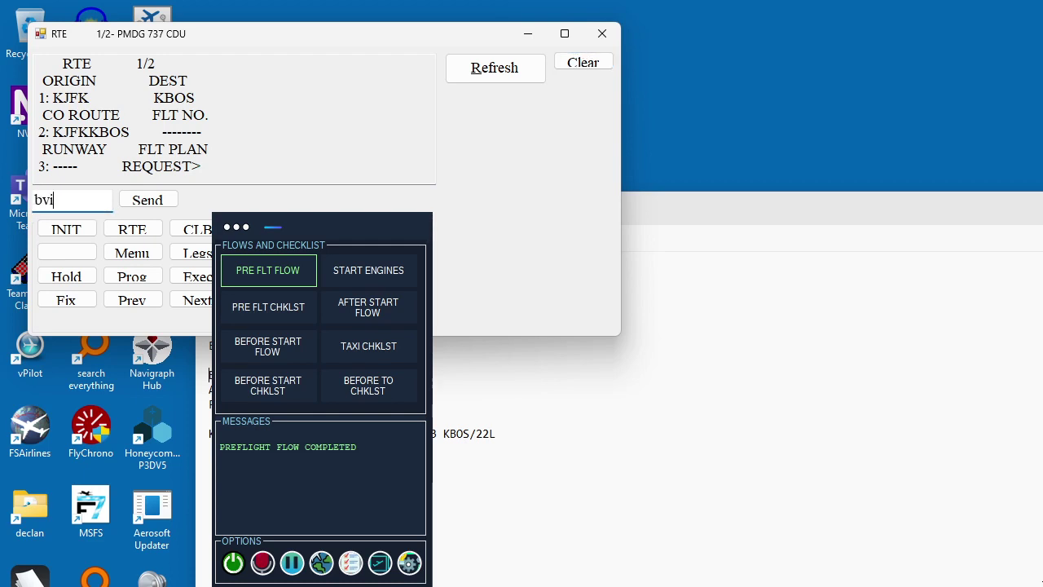
{"action": "type", "text": "2"}
{"action": "key", "text": "Return"}
{"action": "left_click", "coordinate": [78, 132]}
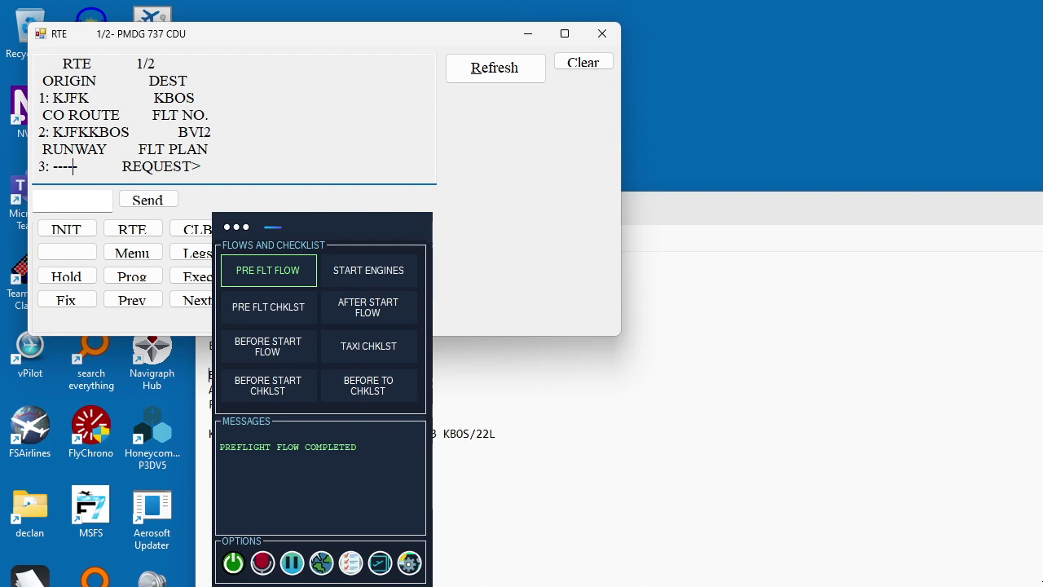
Step: Activate and execute the loaded KJFK to KBOS route
{"action": "scroll", "coordinate": [73, 166], "scroll_direction": "down", "scroll_amount": 1}
{"action": "scroll", "coordinate": [72, 166], "scroll_direction": "down", "scroll_amount": 1}
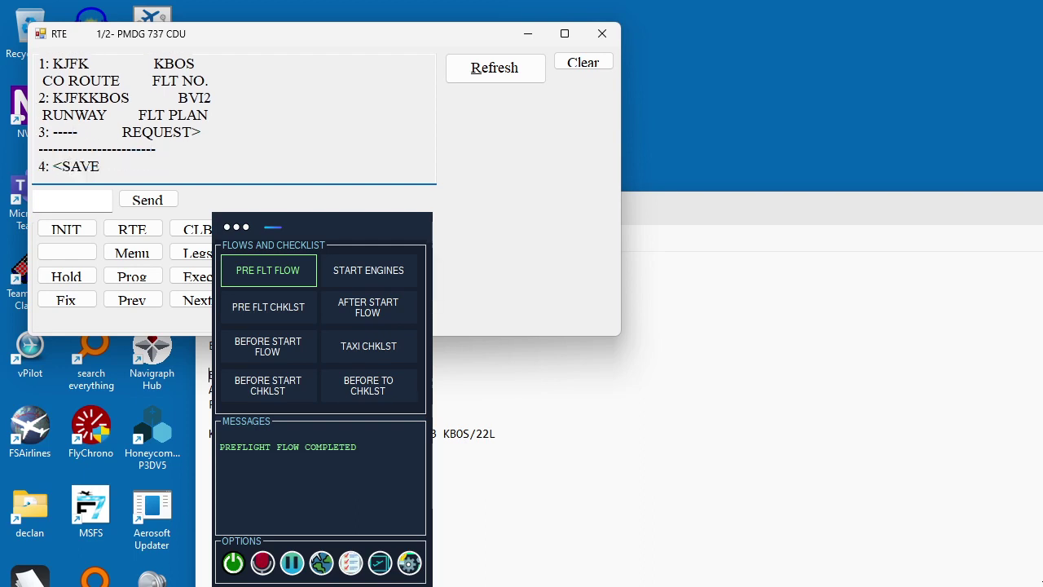
{"action": "scroll", "coordinate": [73, 167], "scroll_direction": "down", "scroll_amount": 2}
{"action": "scroll", "coordinate": [70, 167], "scroll_direction": "down", "scroll_amount": 2}
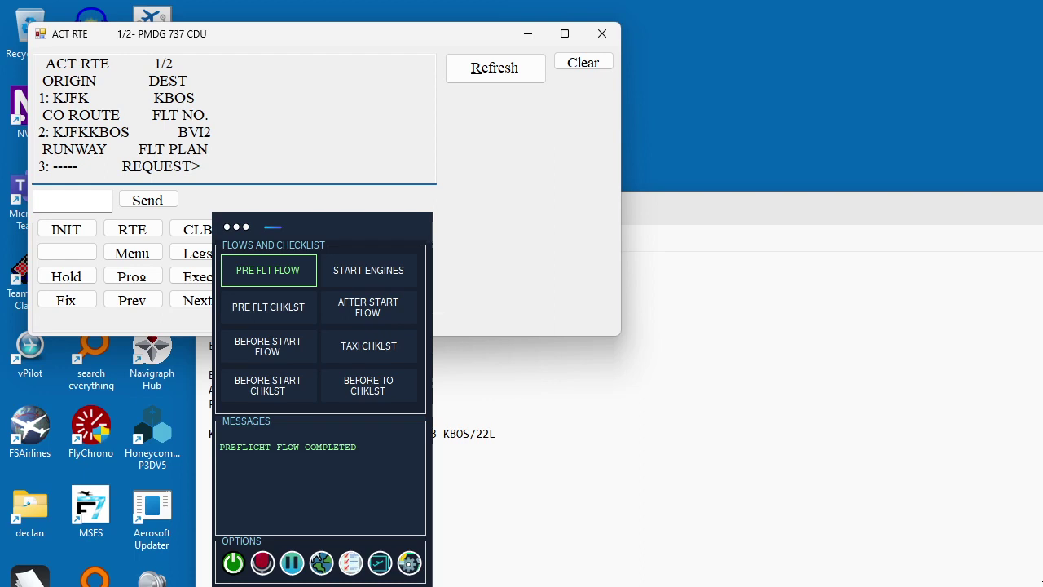
Step: Check the flight plan note in Notepad, return to the CDU and open the KJFK Departures page
{"action": "key", "text": "alt+Tab"}
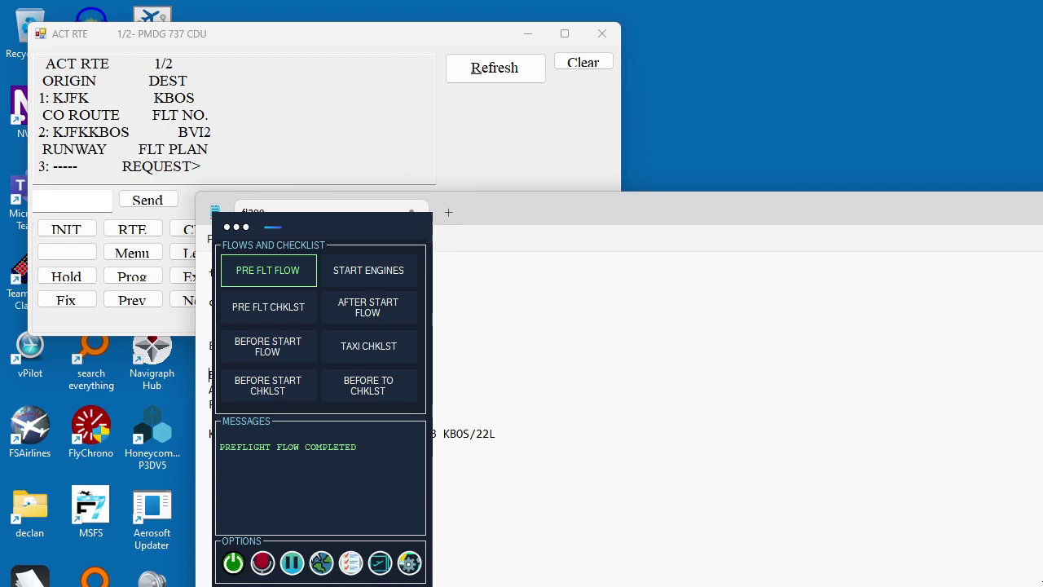
{"action": "key", "text": "alt+Tab"}
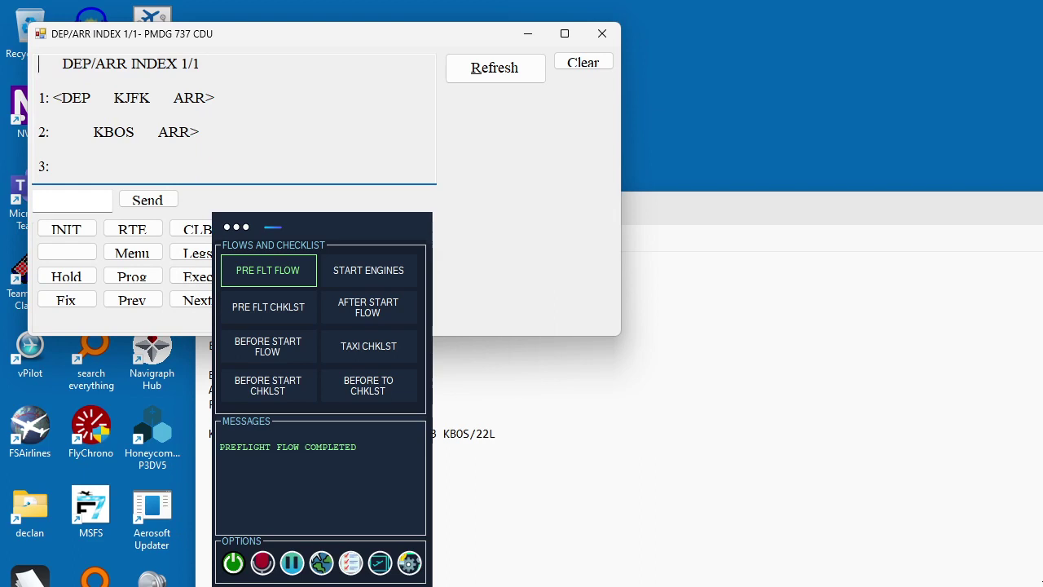
{"action": "left_click", "coordinate": [39, 98]}
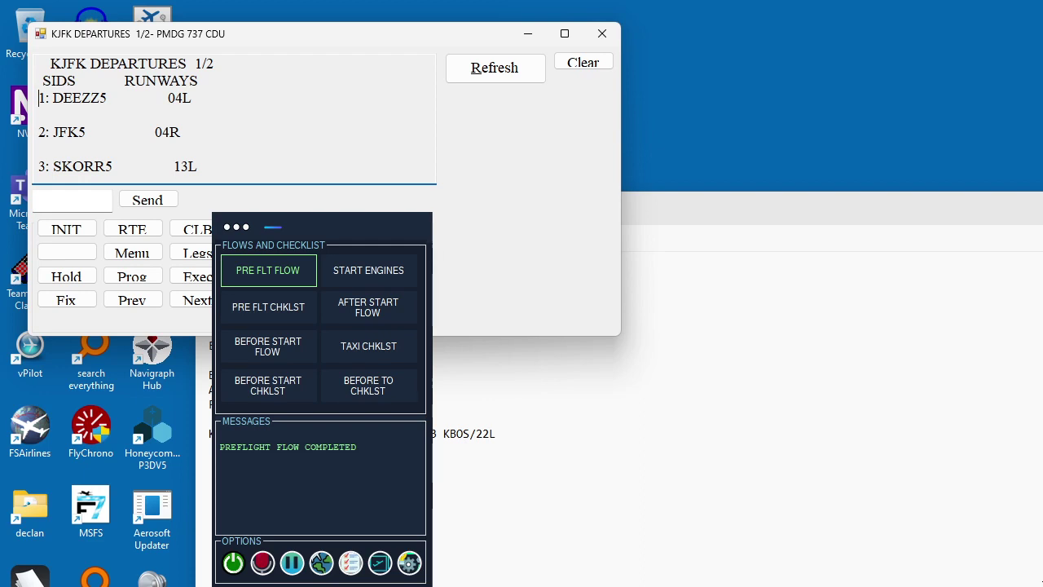
Step: Select runway 22R and the DEEZZ5 SID on the KJFK Departures page
{"action": "left_click", "coordinate": [39, 115]}
{"action": "left_click", "coordinate": [39, 132]}
{"action": "left_click", "coordinate": [40, 166]}
{"action": "key", "text": "Down"}
{"action": "key", "text": "Down"}
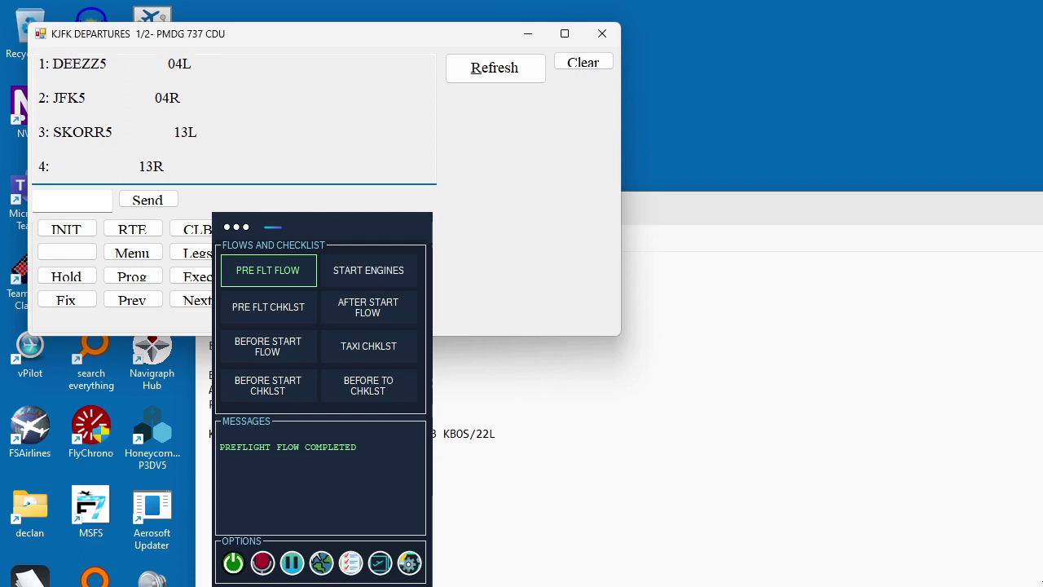
{"action": "key", "text": "Down"}
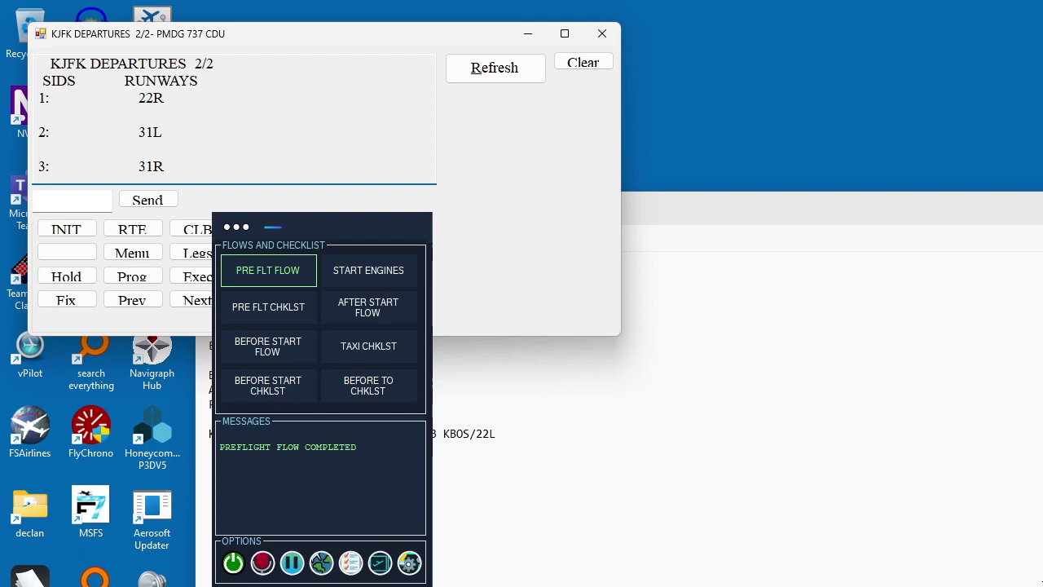
{"action": "key", "text": "Down"}
{"action": "key", "text": "Up"}
{"action": "key", "text": "Up"}
{"action": "key", "text": "Up"}
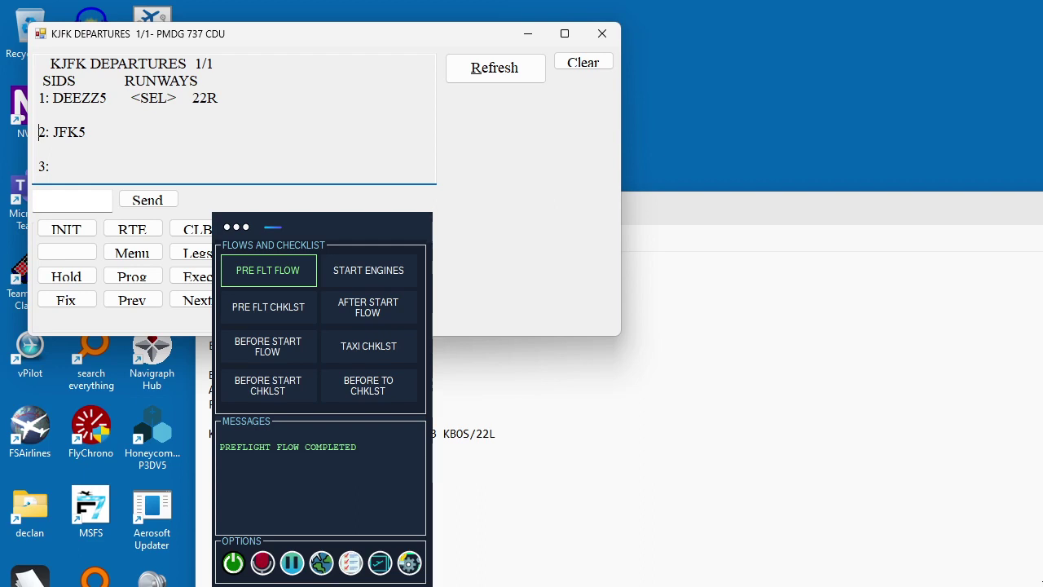
{"action": "left_click", "coordinate": [39, 132]}
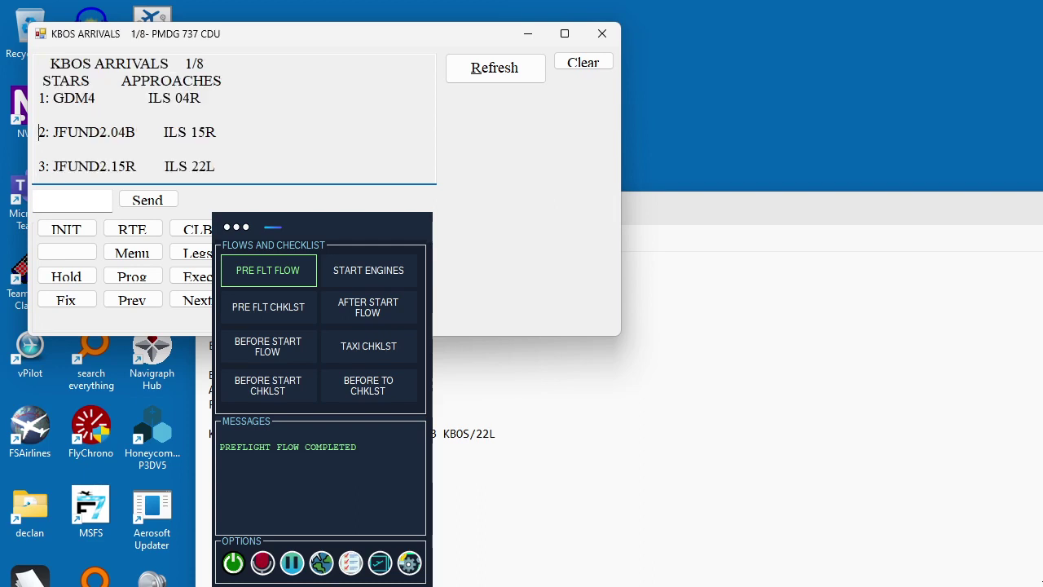
Step: Check the planned arrival runway in the Notepad flight plan note and select the ILS 22L approach for KBOS in the CDU
{"action": "key", "text": "alt+Tab"}
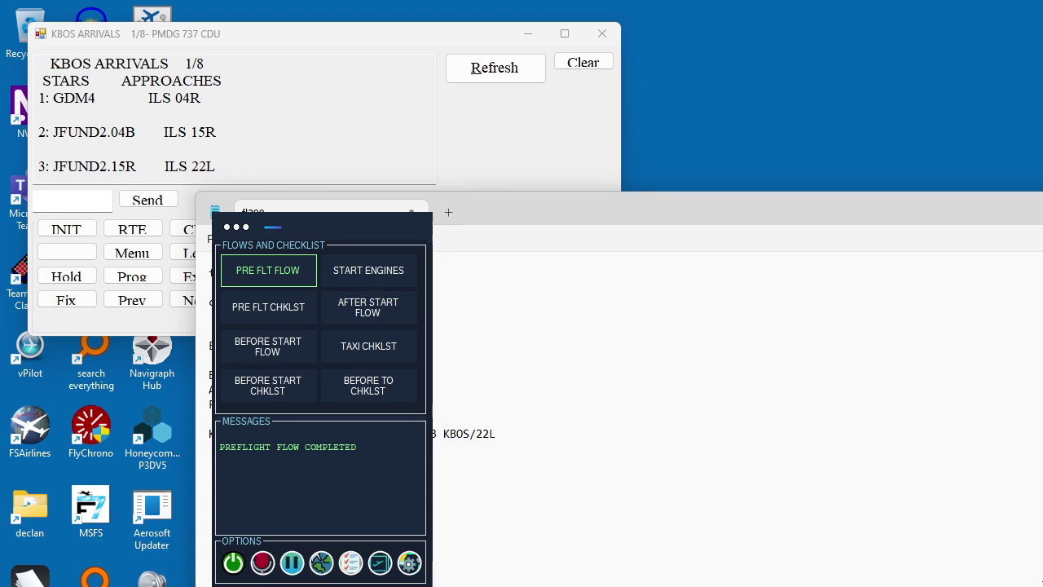
{"action": "left_click", "coordinate": [475, 434]}
{"action": "key", "text": "alt+Tab"}
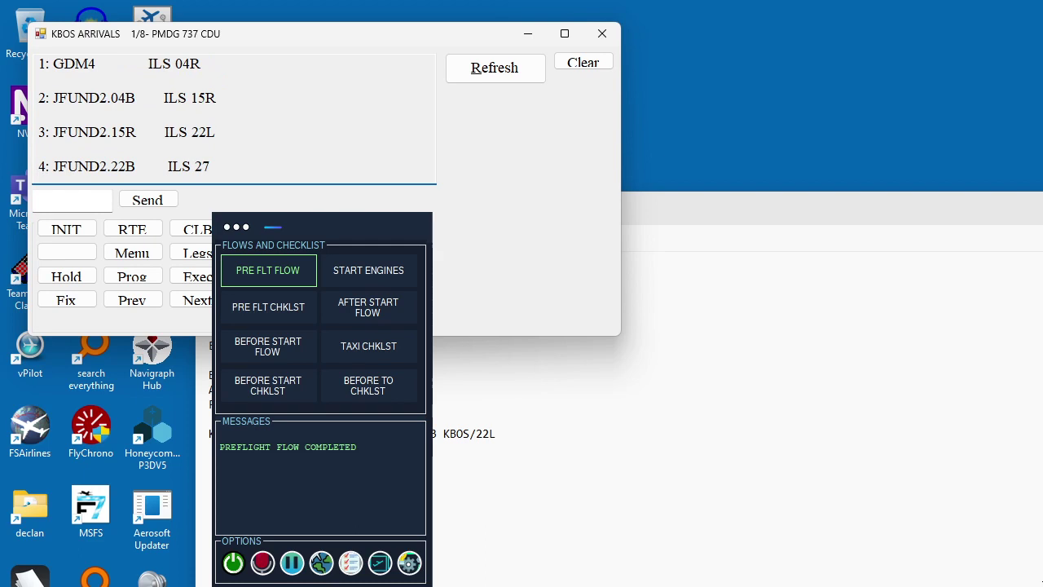
{"action": "left_click", "coordinate": [39, 132]}
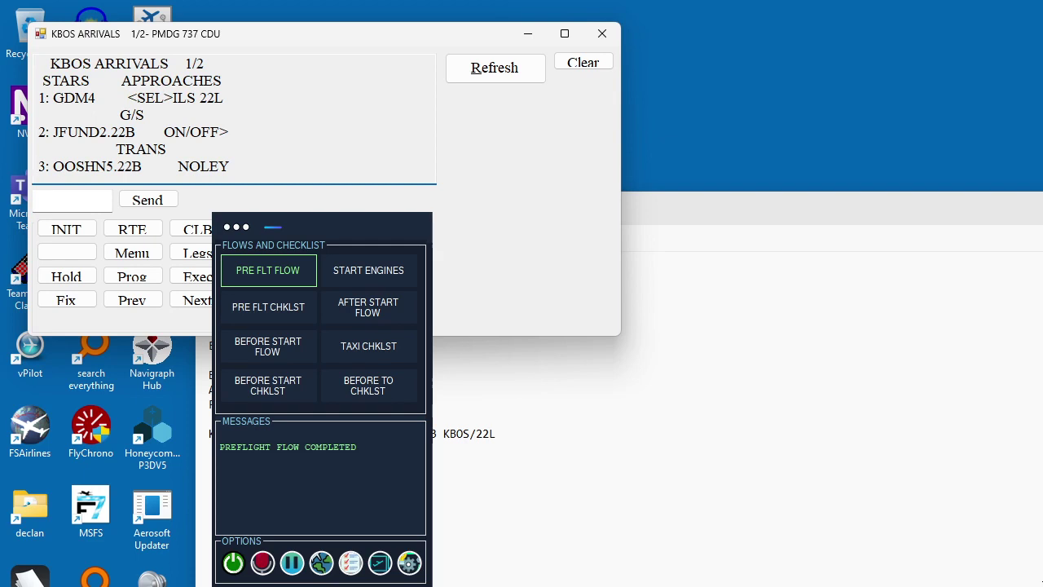
Step: Select the ROBUC3.22B STAR on the KBOS Arrivals page
{"action": "scroll", "coordinate": [133, 120], "scroll_direction": "down", "scroll_amount": 1}
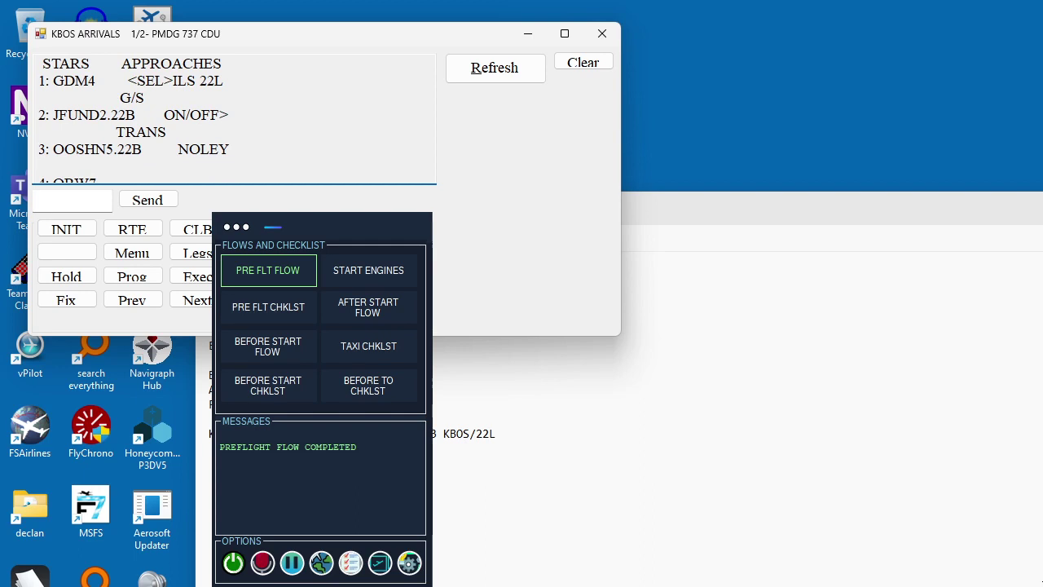
{"action": "left_click", "coordinate": [39, 115]}
{"action": "key", "text": "Down"}
{"action": "key", "text": "Down"}
{"action": "key", "text": "Down"}
{"action": "key", "text": "Down"}
{"action": "key", "text": "Down"}
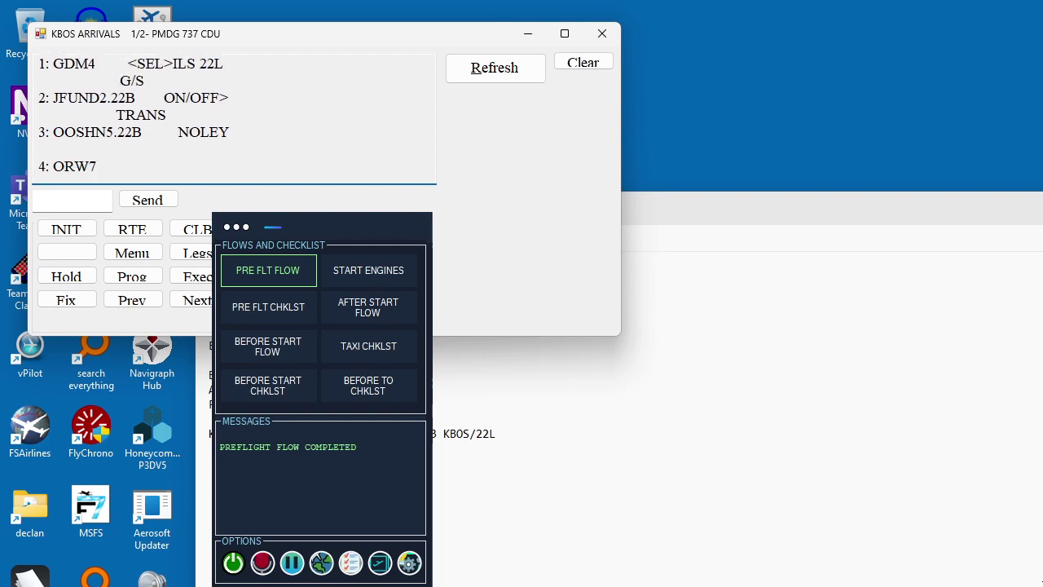
{"action": "key", "text": "Down"}
{"action": "key", "text": "Down"}
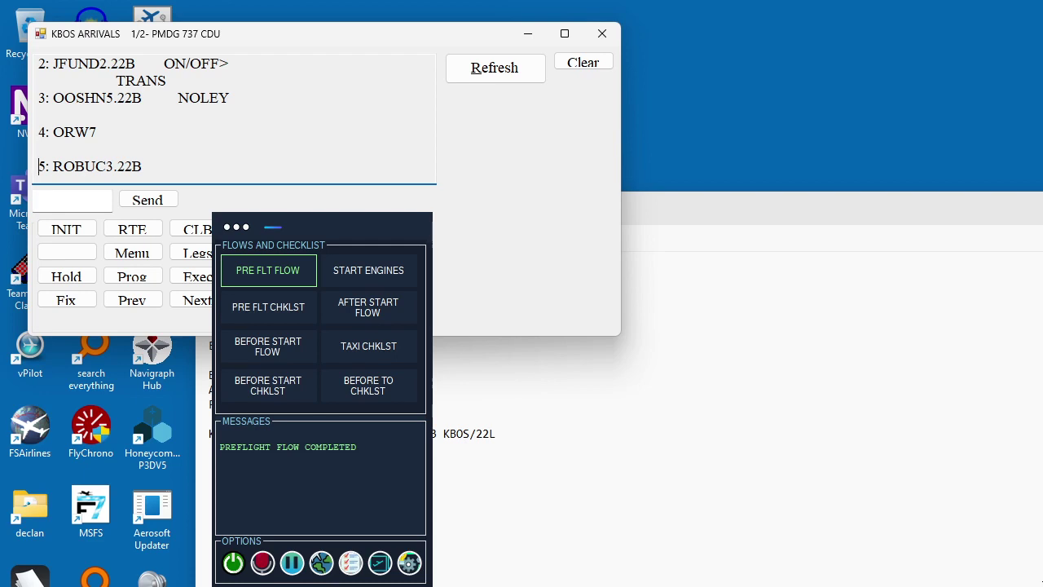
{"action": "key", "text": "Return"}
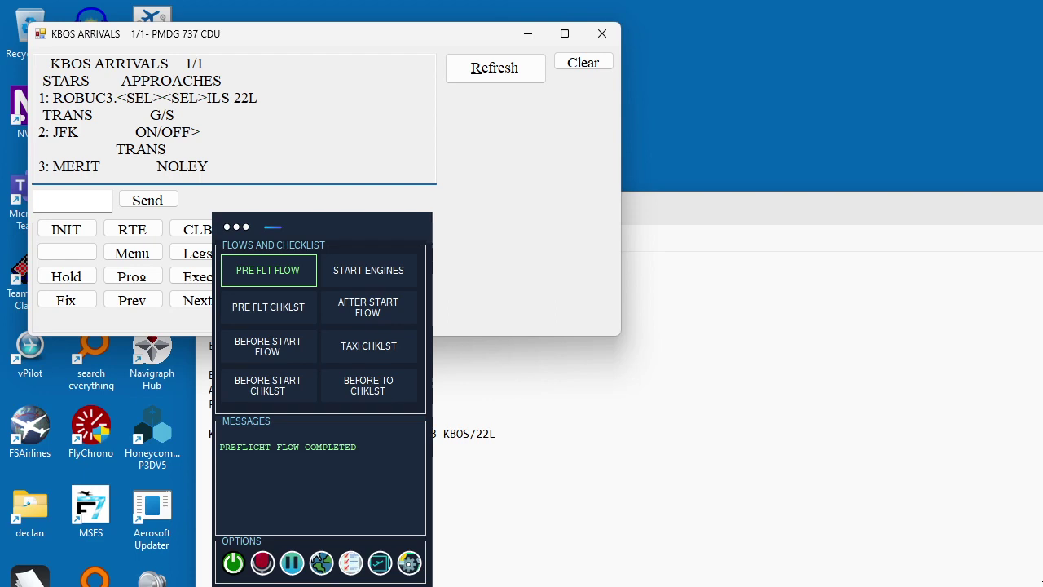
Step: Check the route in the Notepad note, then select the MERIT transition for the ROBUC3 arrival and execute the change
{"action": "key", "text": "alt+Tab"}
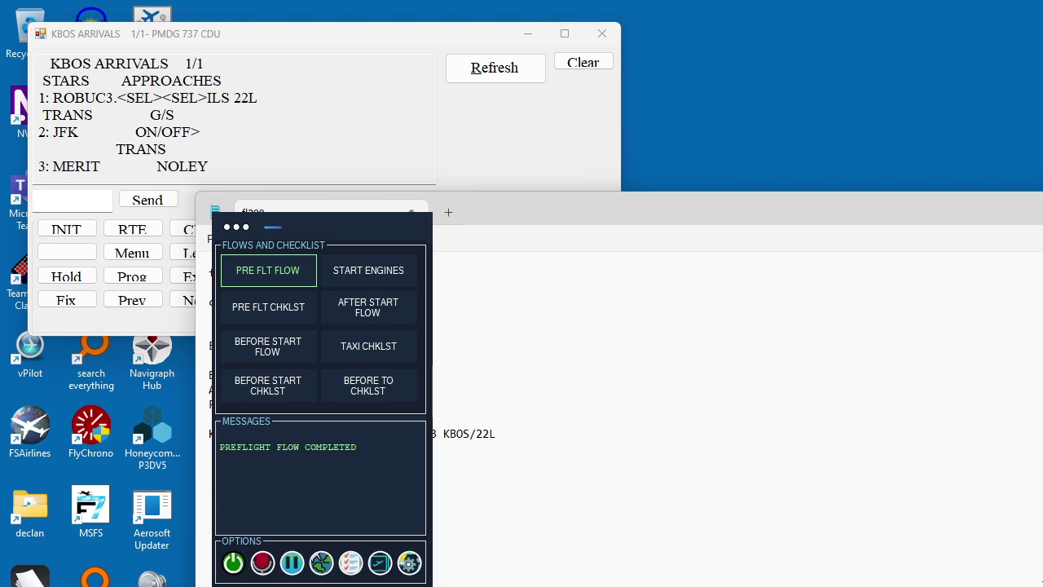
{"action": "key", "text": "alt+Tab"}
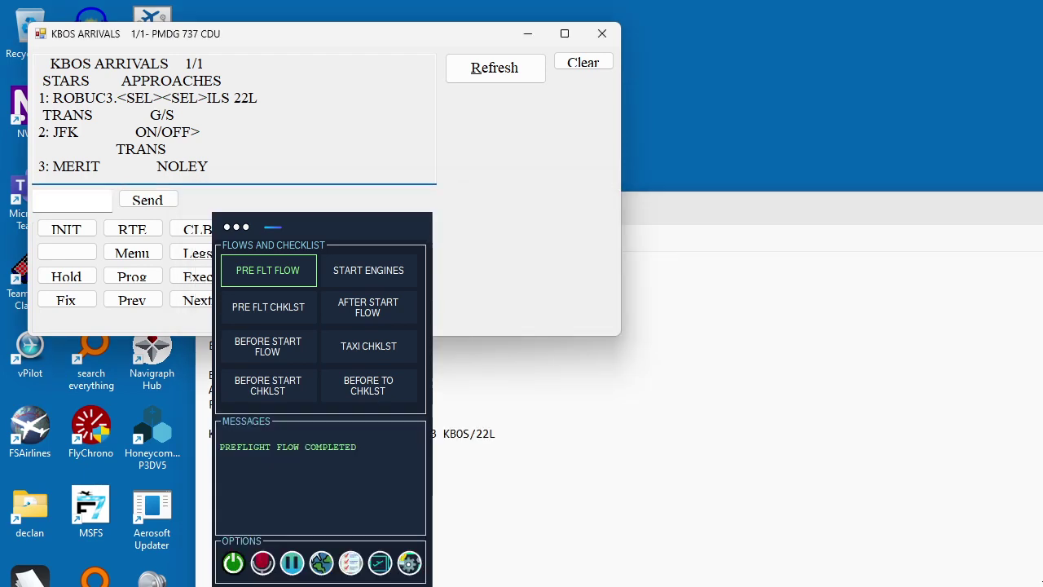
{"action": "scroll", "coordinate": [38, 149], "scroll_direction": "down", "scroll_amount": 1}
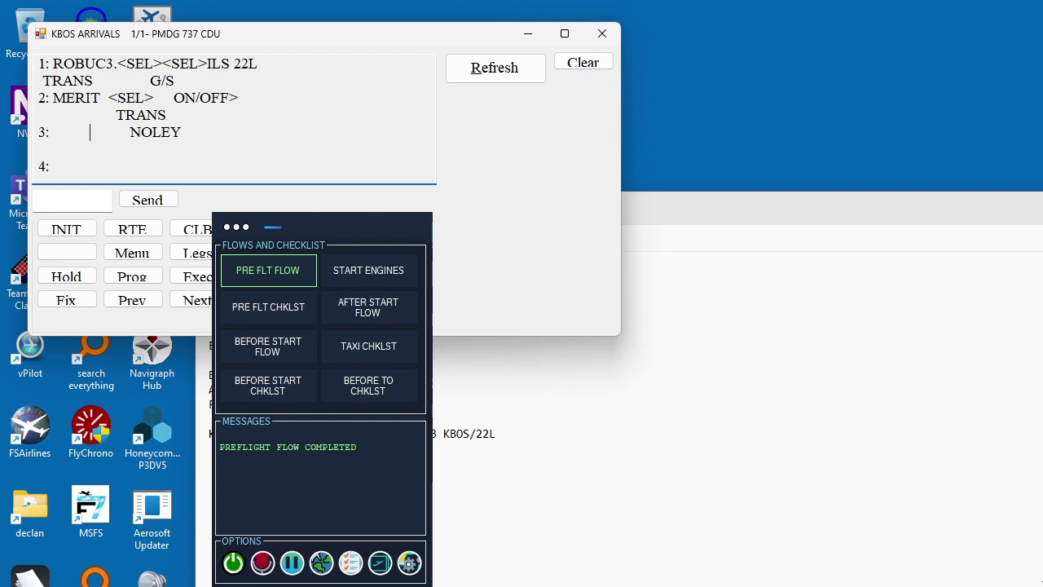
{"action": "left_click", "coordinate": [114, 132]}
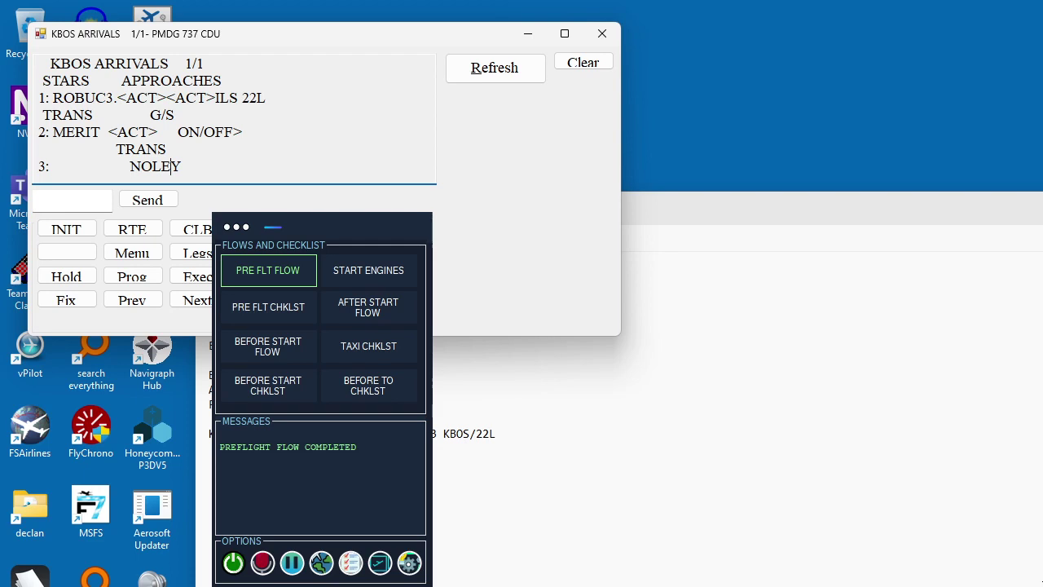
Step: Open the PERF INIT page in the CDU
{"action": "key", "text": "Tab"}
{"action": "key", "text": "Tab"}
{"action": "key", "text": "Tab"}
{"action": "key", "text": "Tab"}
{"action": "key", "text": "Tab"}
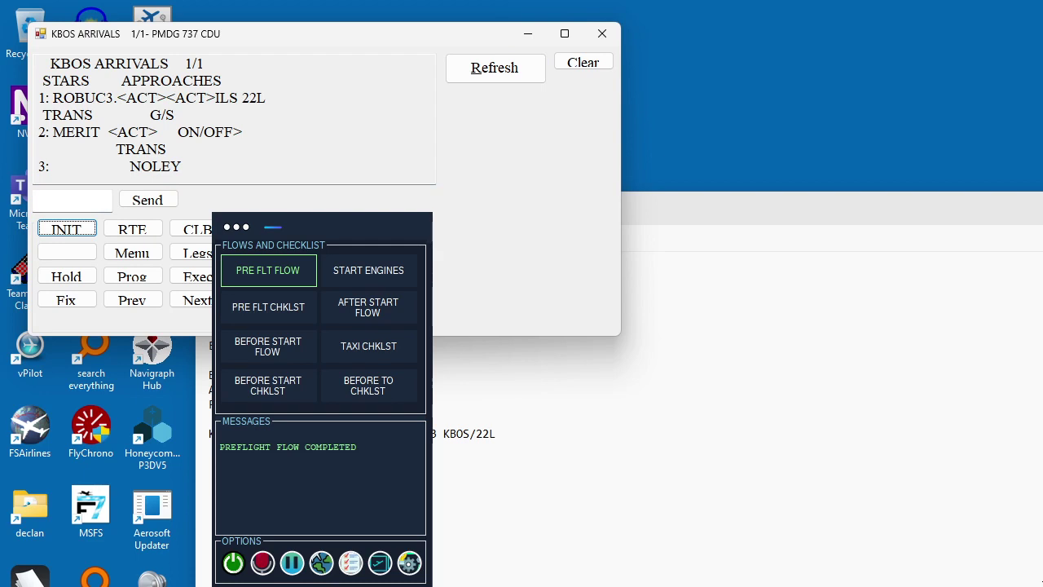
{"action": "key", "text": "space"}
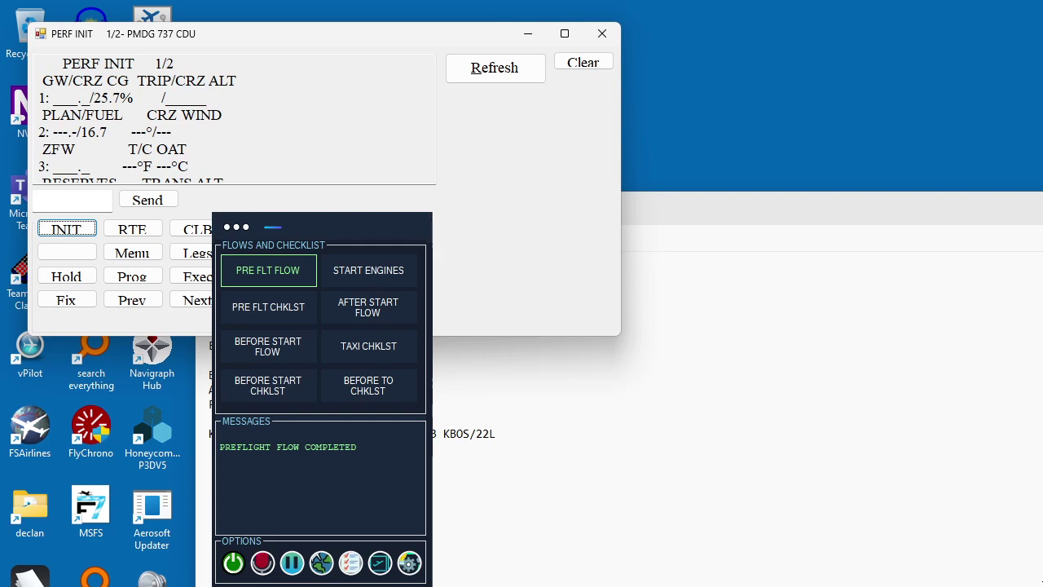
Step: Check the planned cruise level in the Notepad note and set the cruise altitude to FL290 on the PERF INIT page
{"action": "key", "text": "Tab"}
{"action": "key", "text": "Tab"}
{"action": "key", "text": "Tab"}
{"action": "key", "text": "Tab"}
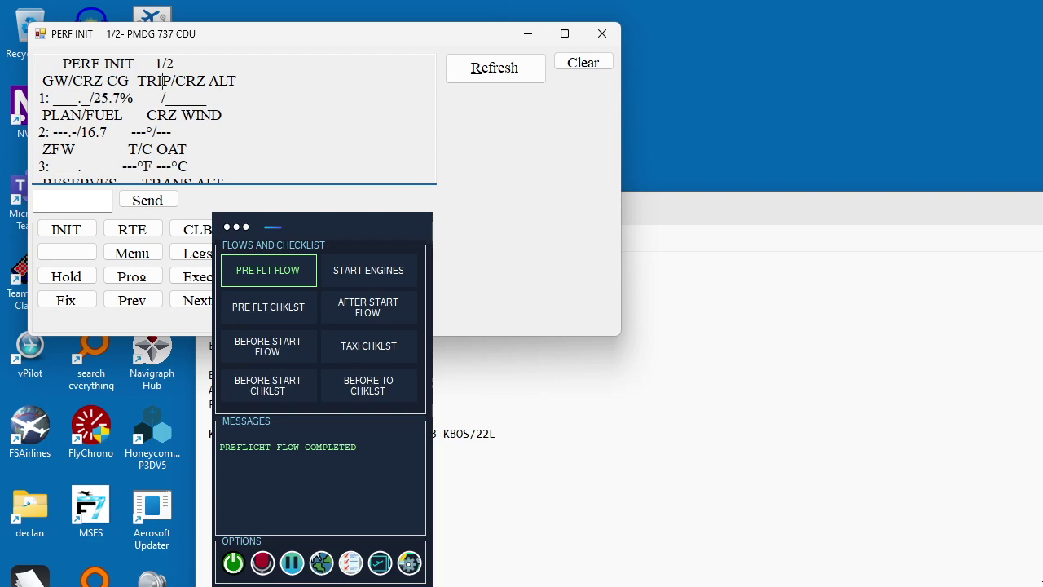
{"action": "key", "text": "alt+Tab"}
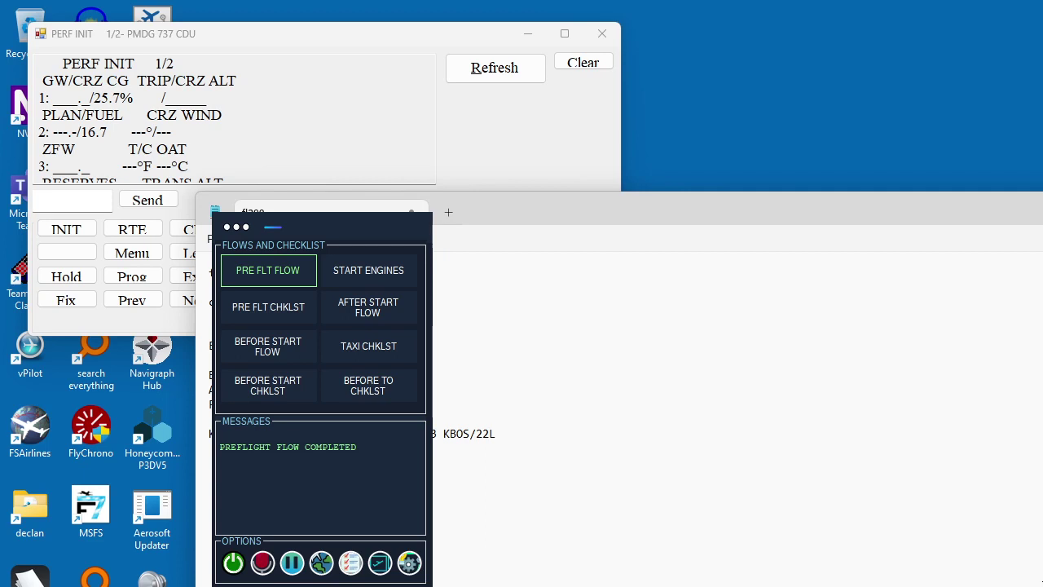
{"action": "key", "text": "alt+Tab"}
{"action": "left_click", "coordinate": [72, 200]}
{"action": "type", "text": "2"}
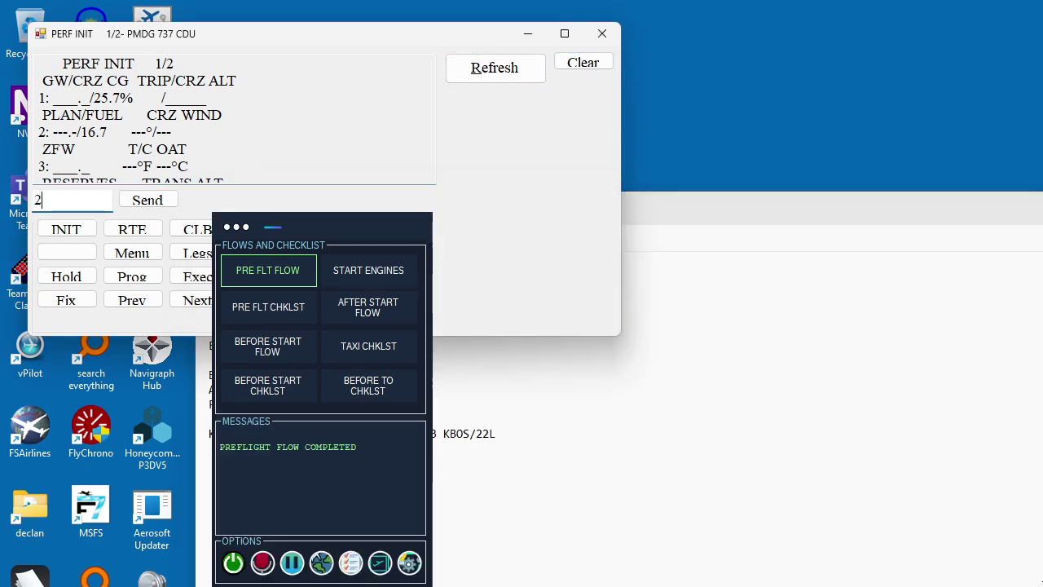
{"action": "type", "text": "90"}
{"action": "key", "text": "Return"}
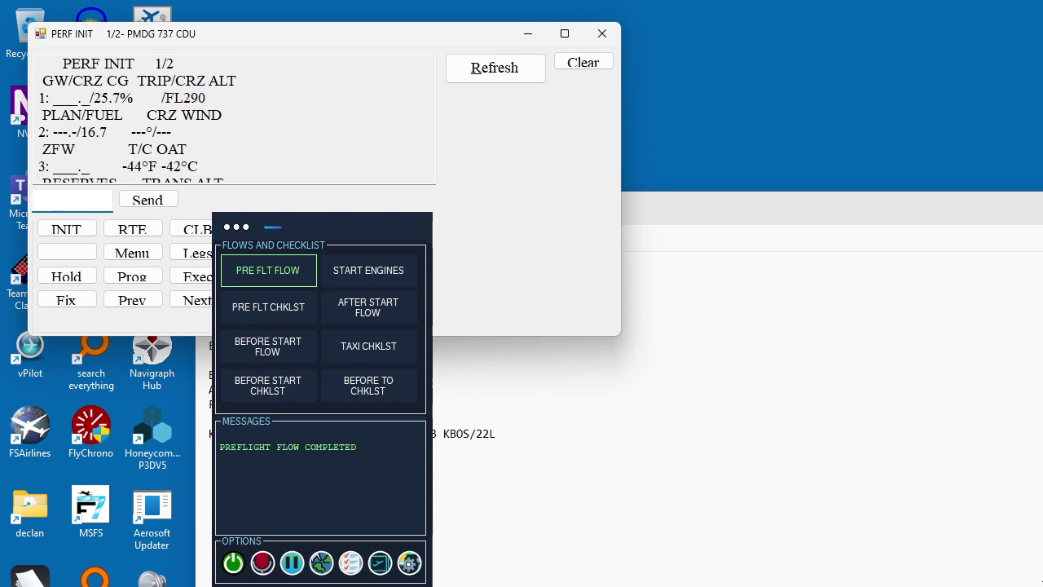
{"action": "left_click", "coordinate": [162, 81]}
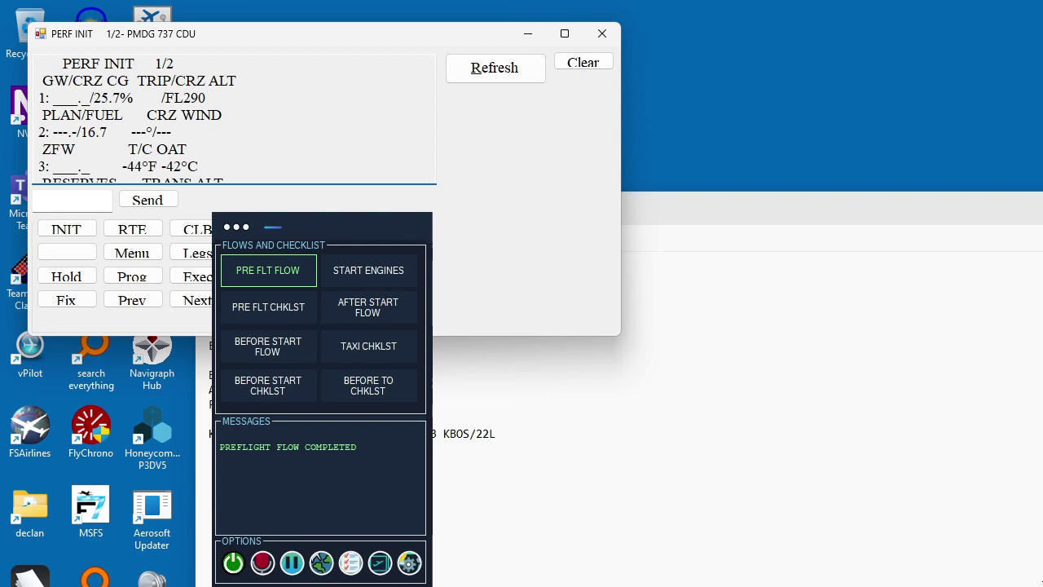
Step: Try to enter 16677 as the plan fuel from the Notepad note, and clear the scratchpad
{"action": "key", "text": "alt+Tab"}
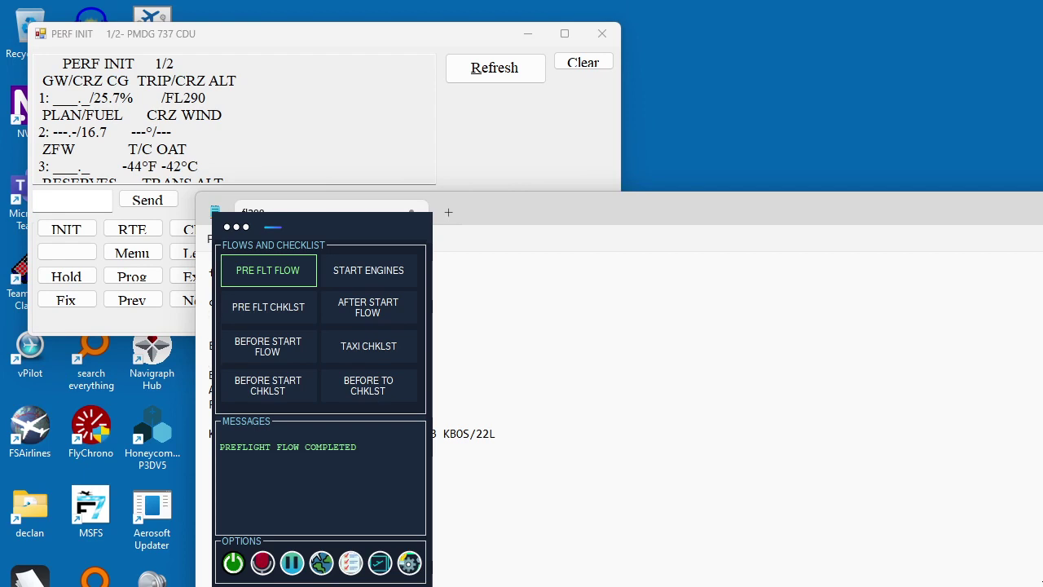
{"action": "key", "text": "alt+Tab"}
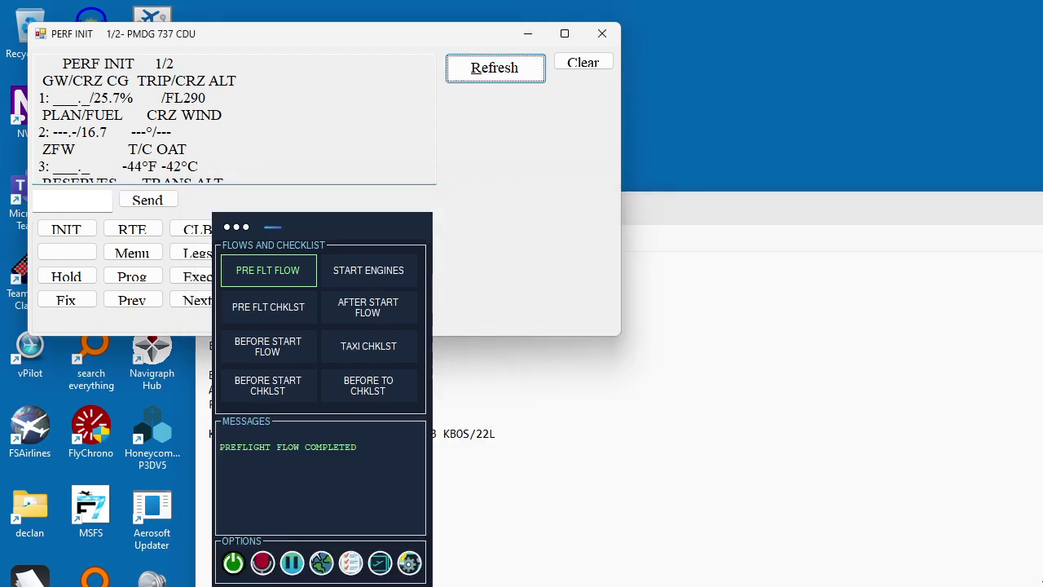
{"action": "type", "text": "6677"}
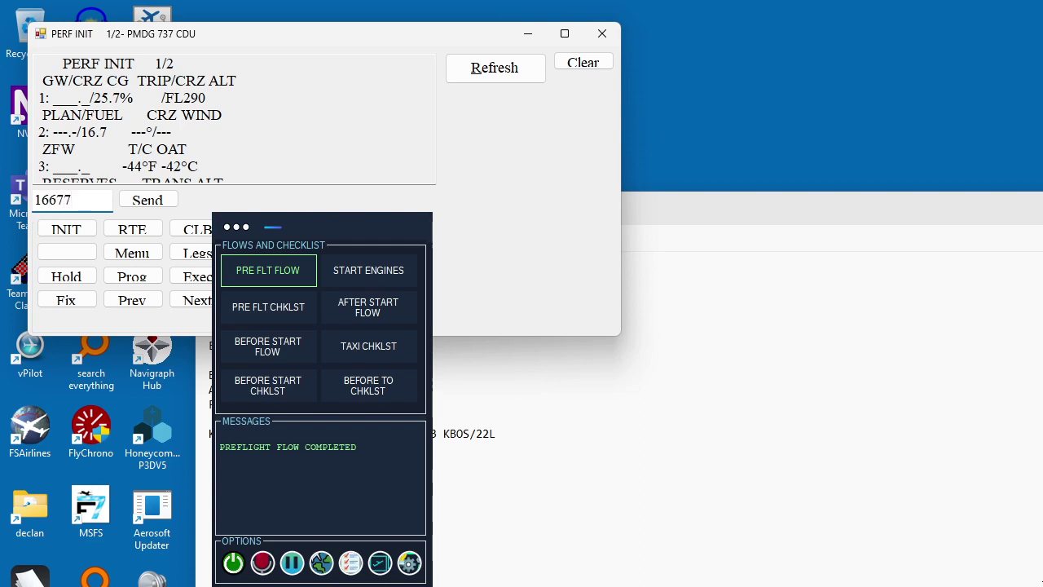
{"action": "key", "text": "Return"}
{"action": "left_click", "coordinate": [582, 63]}
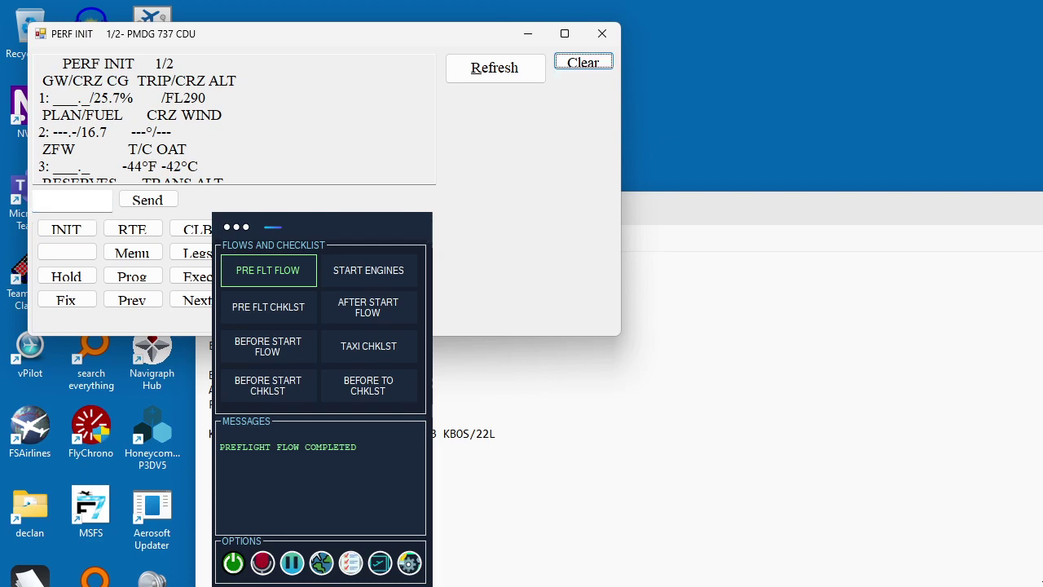
Step: Set the plan fuel to 16.7 on the PERF INIT page
{"action": "left_click", "coordinate": [72, 200]}
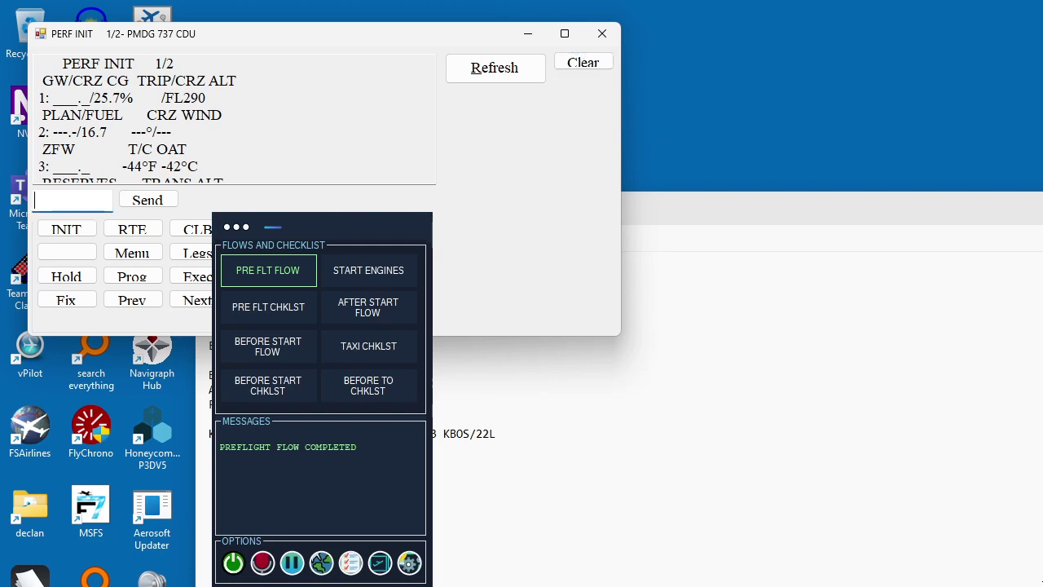
{"action": "type", "text": "16"}
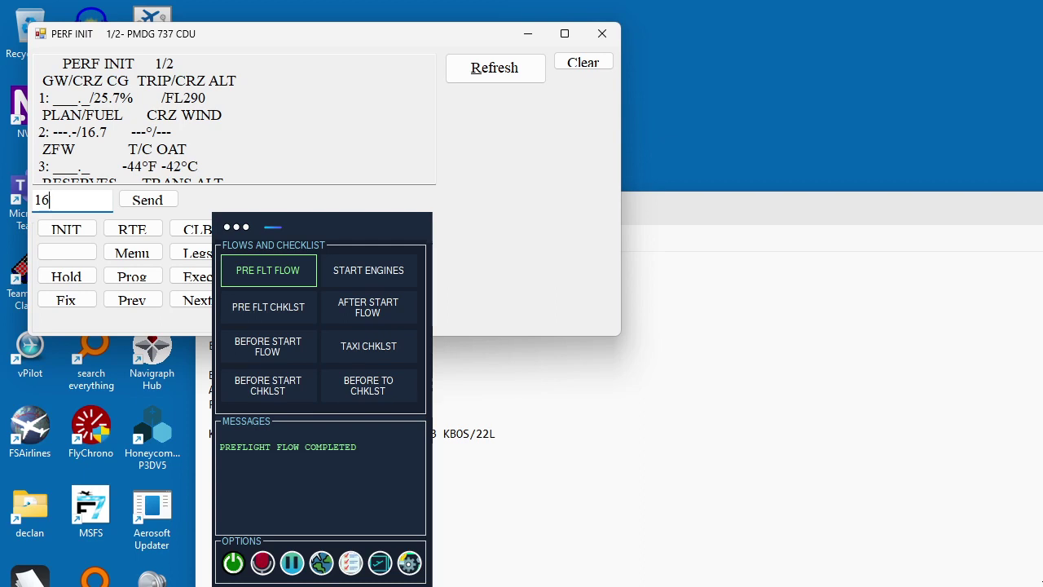
{"action": "type", "text": ".7"}
{"action": "key", "text": "Return"}
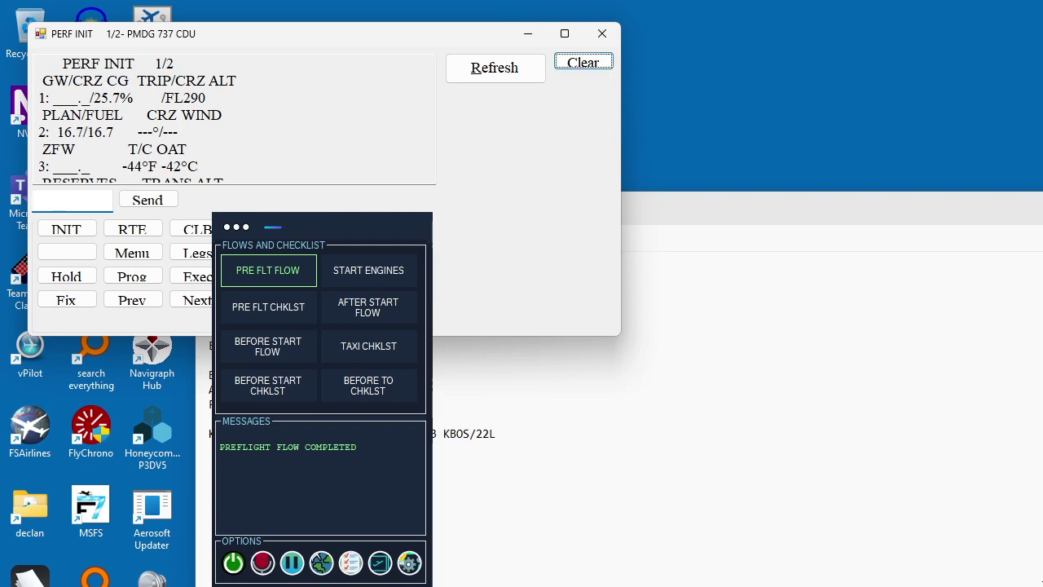
{"action": "left_click", "coordinate": [162, 131]}
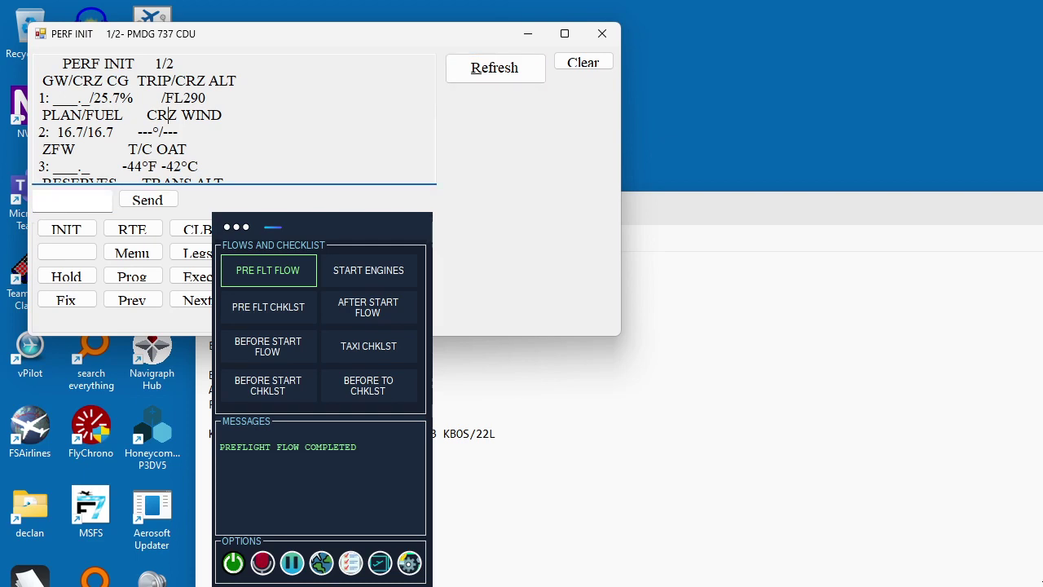
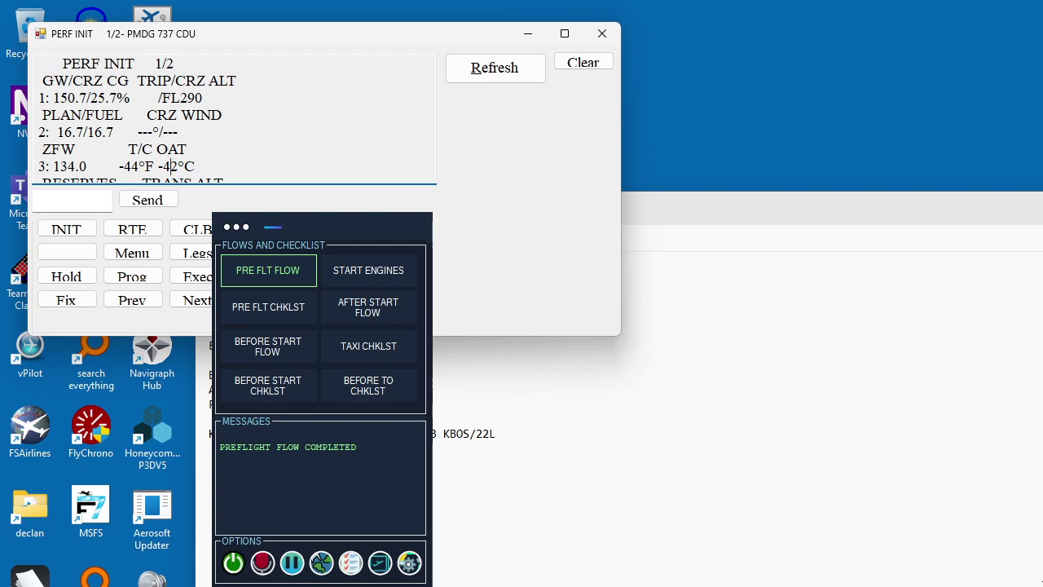
Step: Check the fuel figures in the Notepad note and enter 9.8 as the reserves on the PERF INIT page
{"action": "key", "text": "Down"}
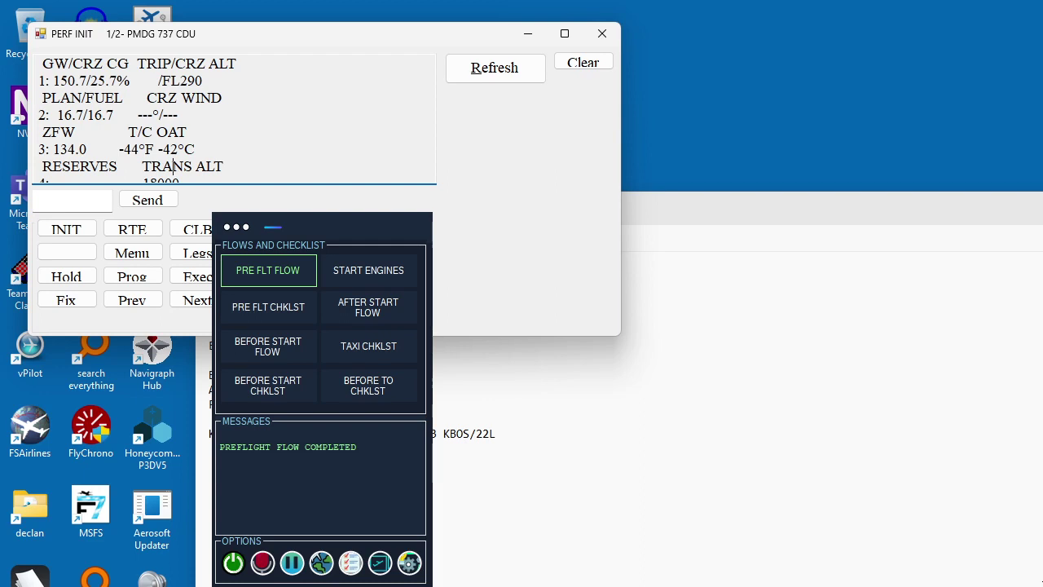
{"action": "key", "text": "alt+Tab"}
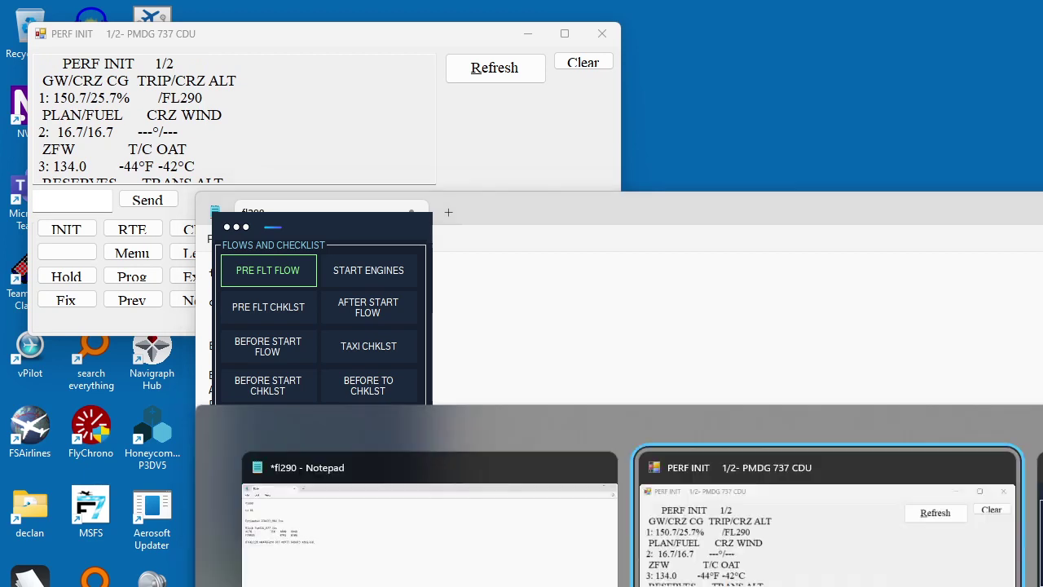
{"action": "left_click", "coordinate": [839, 521]}
{"action": "left_click", "coordinate": [71, 200]}
{"action": "type", "text": "9.8"}
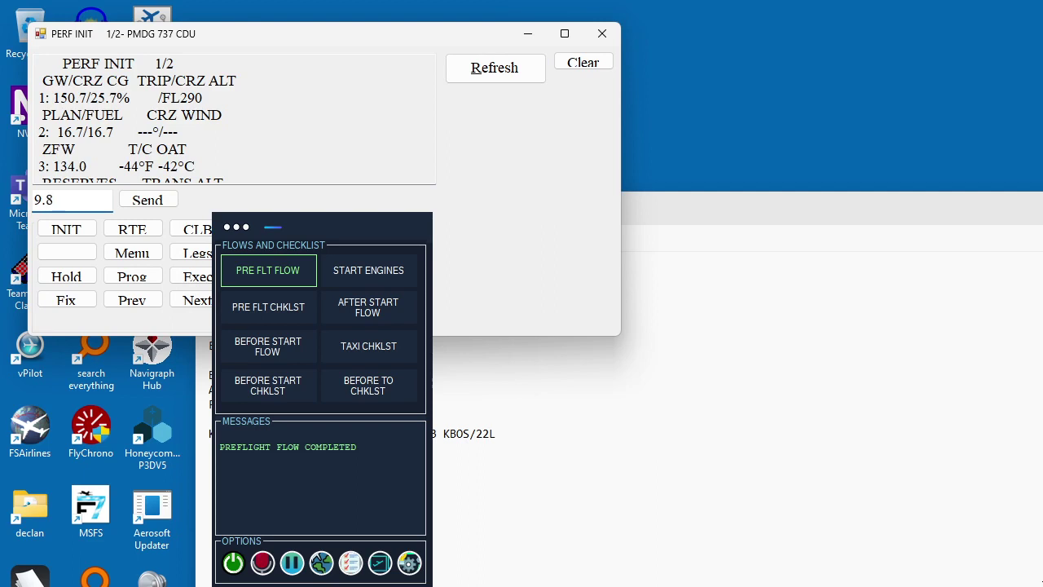
{"action": "key", "text": "Return"}
{"action": "key", "text": "Tab"}
{"action": "key", "text": "Tab"}
{"action": "key", "text": "Tab"}
{"action": "key", "text": "shift+Tab"}
{"action": "key", "text": "shift+Tab"}
{"action": "key", "text": "shift+Tab"}
{"action": "key", "text": "Tab"}
{"action": "key", "text": "Tab"}
{"action": "key", "text": "Tab"}
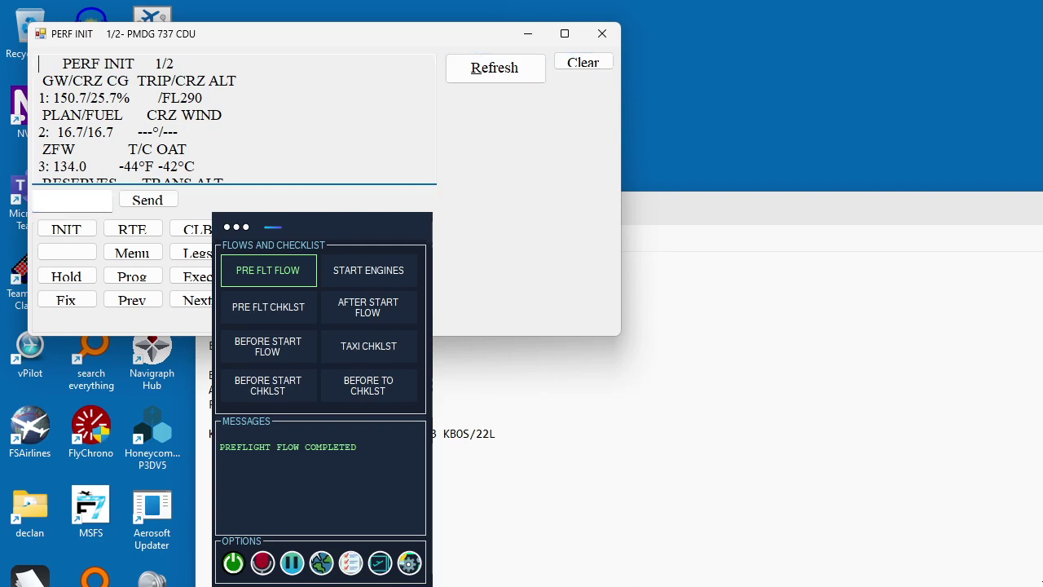
Step: Review the PERF INIT page, check the Notepad note and try to enter 61 as the cost index
{"action": "left_click", "coordinate": [39, 98]}
{"action": "key", "text": "Down"}
{"action": "key", "text": "Down"}
{"action": "key", "text": "Down"}
{"action": "key", "text": "Down"}
{"action": "key", "text": "Down"}
{"action": "key", "text": "Down"}
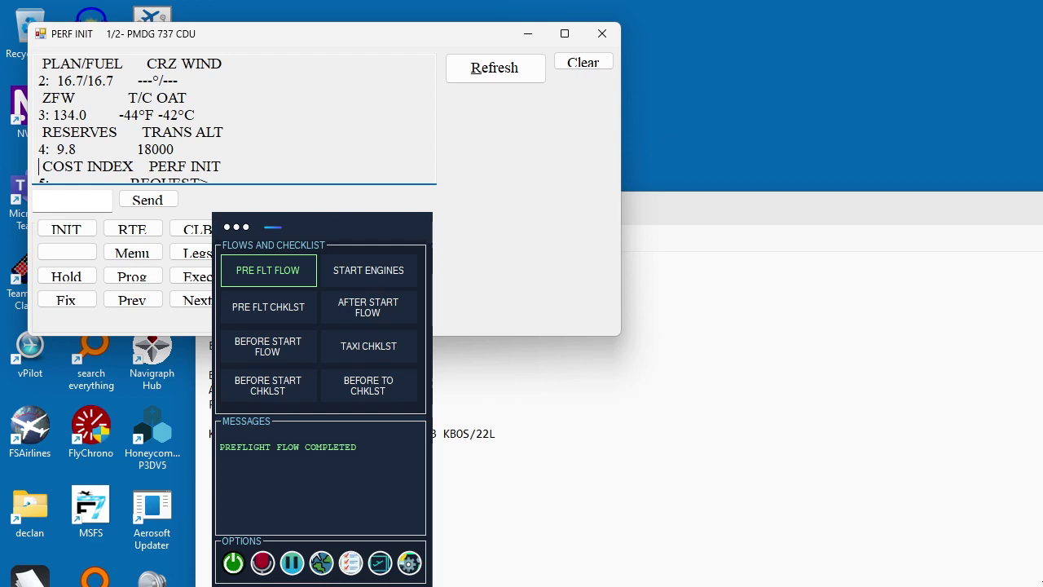
{"action": "key", "text": "alt+Tab"}
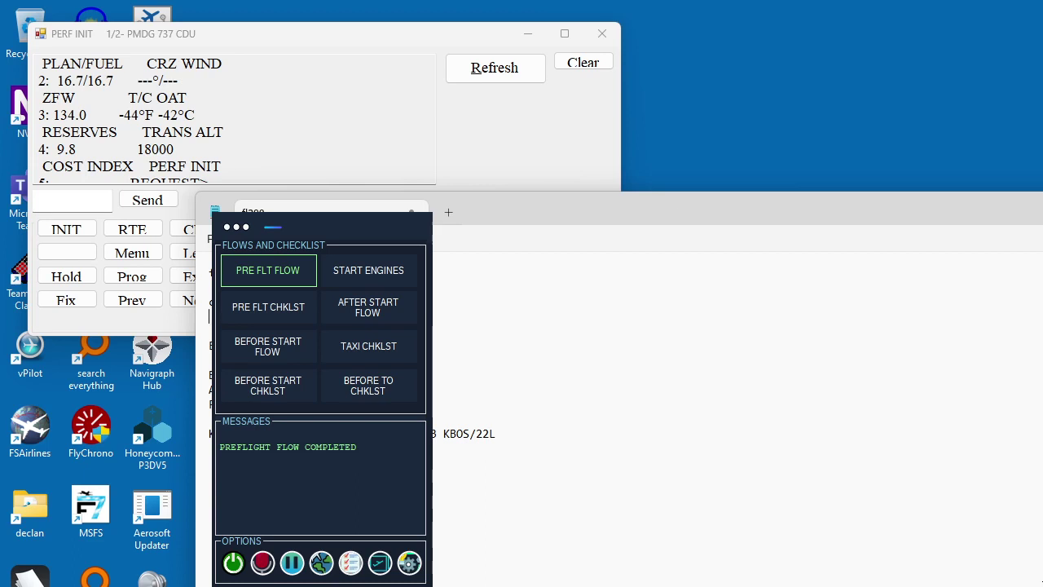
{"action": "key", "text": "alt+Tab"}
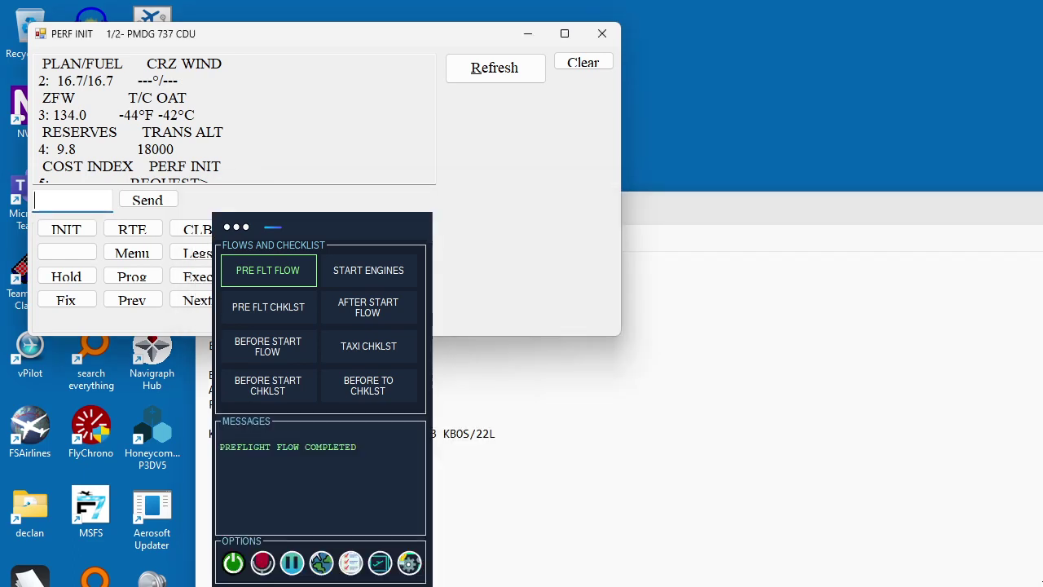
{"action": "type", "text": "61"}
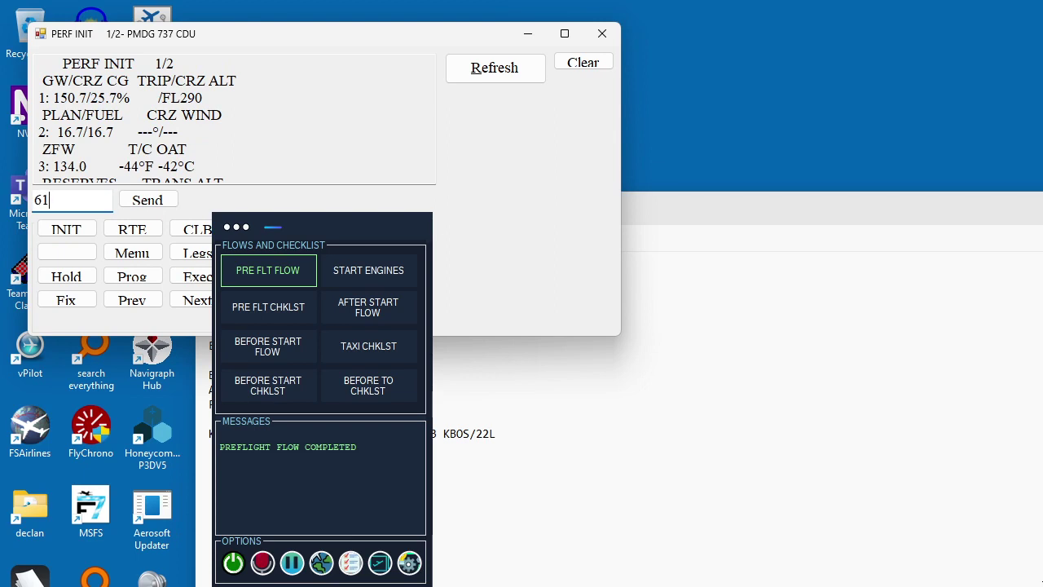
{"action": "key", "text": "Return"}
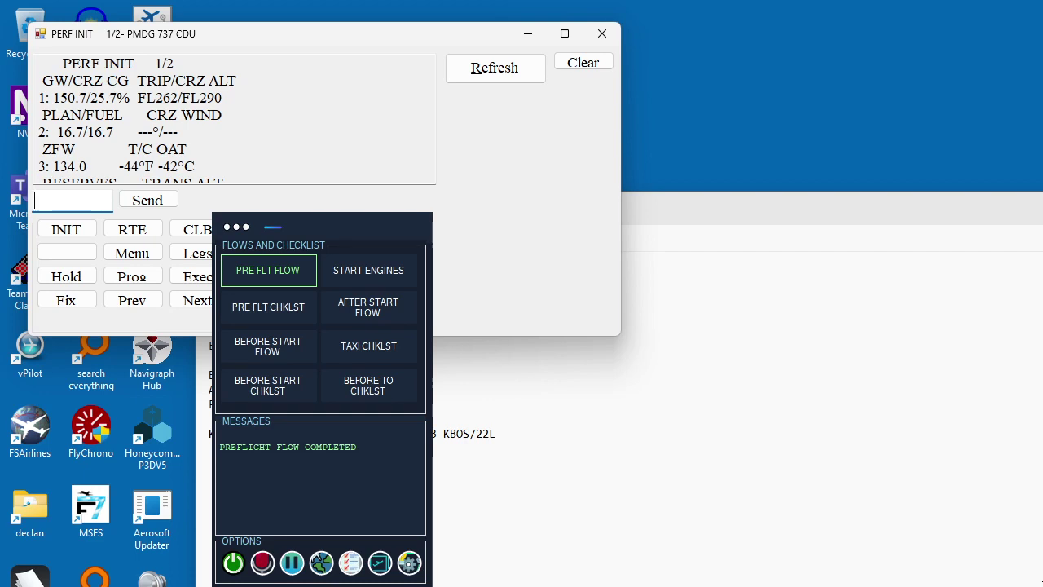
Step: Check the cost index line, clear the scratchpad and set the cost index to 61 on the PERF INIT page
{"action": "key", "text": "Tab"}
{"action": "key", "text": "Tab"}
{"action": "key", "text": "Tab"}
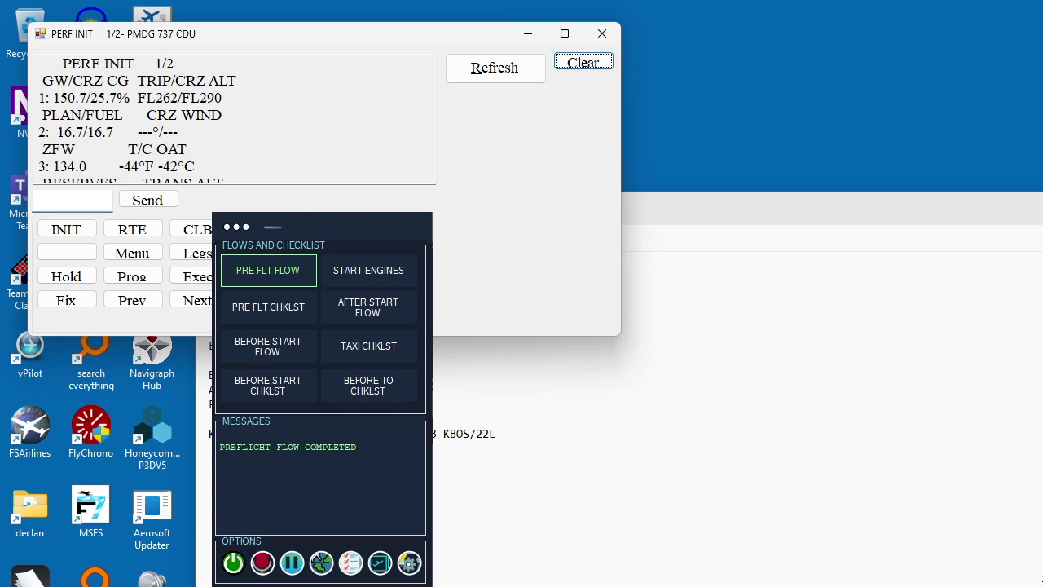
{"action": "key", "text": "Down"}
{"action": "key", "text": "Down"}
{"action": "key", "text": "Down"}
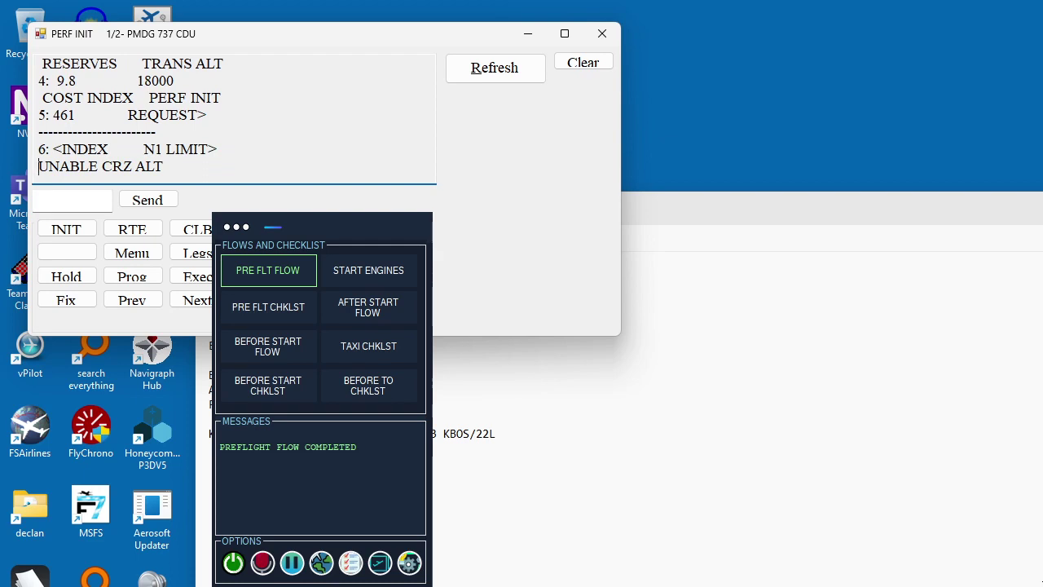
{"action": "left_click", "coordinate": [39, 115]}
{"action": "key", "text": "Tab"}
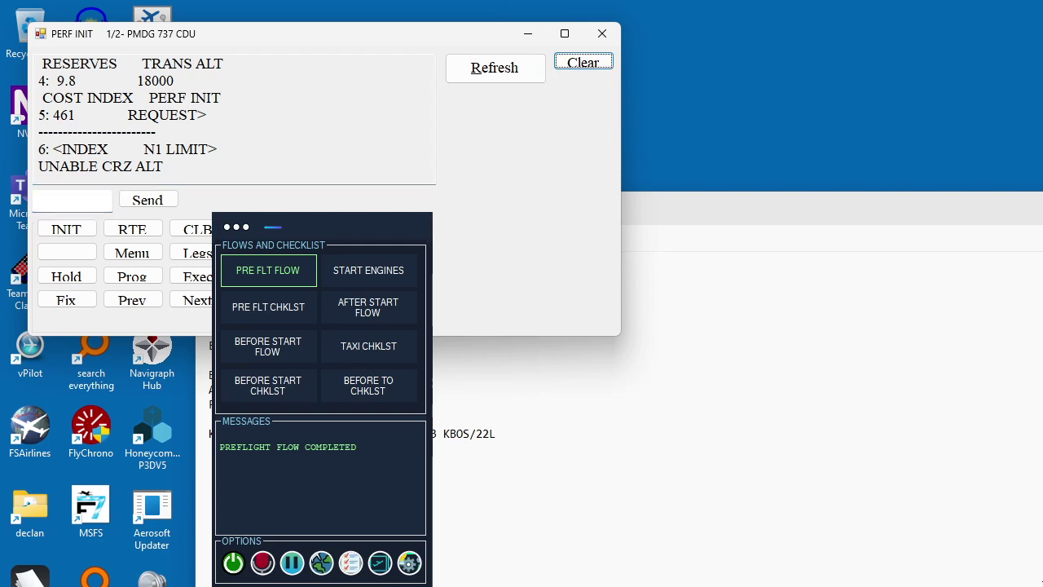
{"action": "key", "text": "Return"}
{"action": "type", "text": "61"}
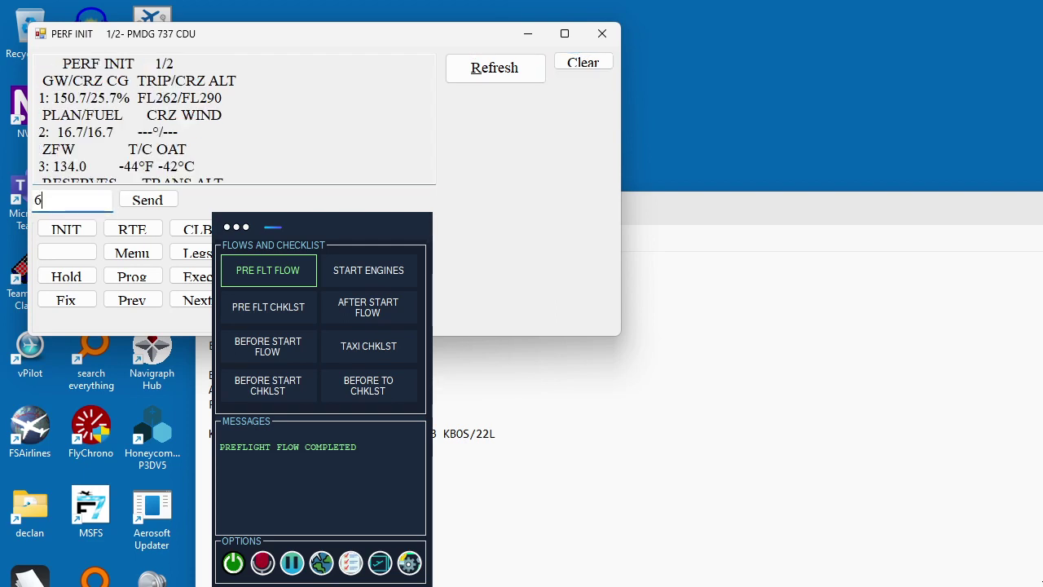
{"action": "key", "text": "Return"}
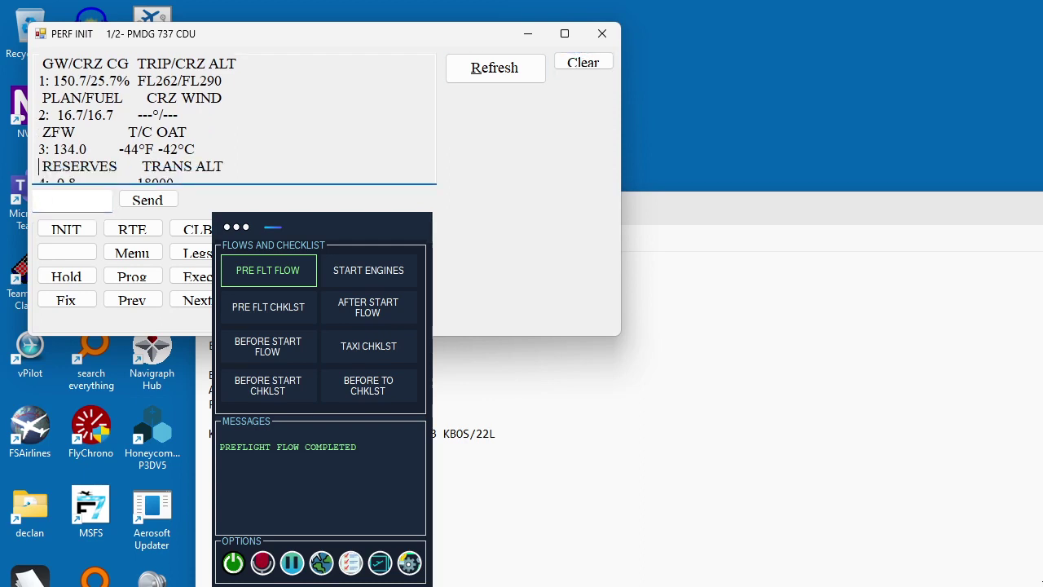
Step: Verify the cost index entry and execute the performance initialization data
{"action": "key", "text": "Down"}
{"action": "key", "text": "Down"}
{"action": "key", "text": "Down"}
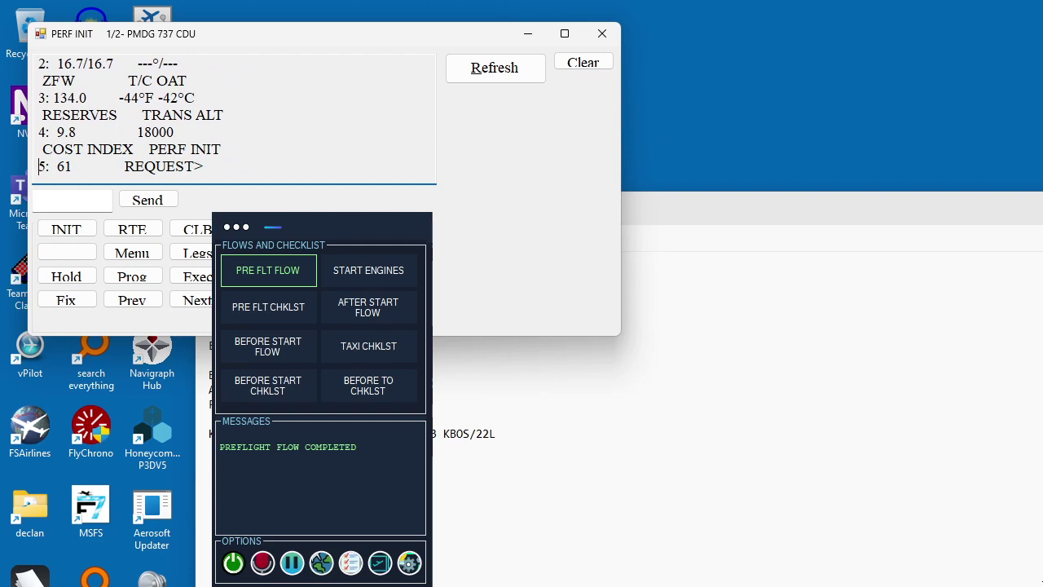
{"action": "key", "text": "Down"}
{"action": "key", "text": "Down"}
{"action": "key", "text": "Down"}
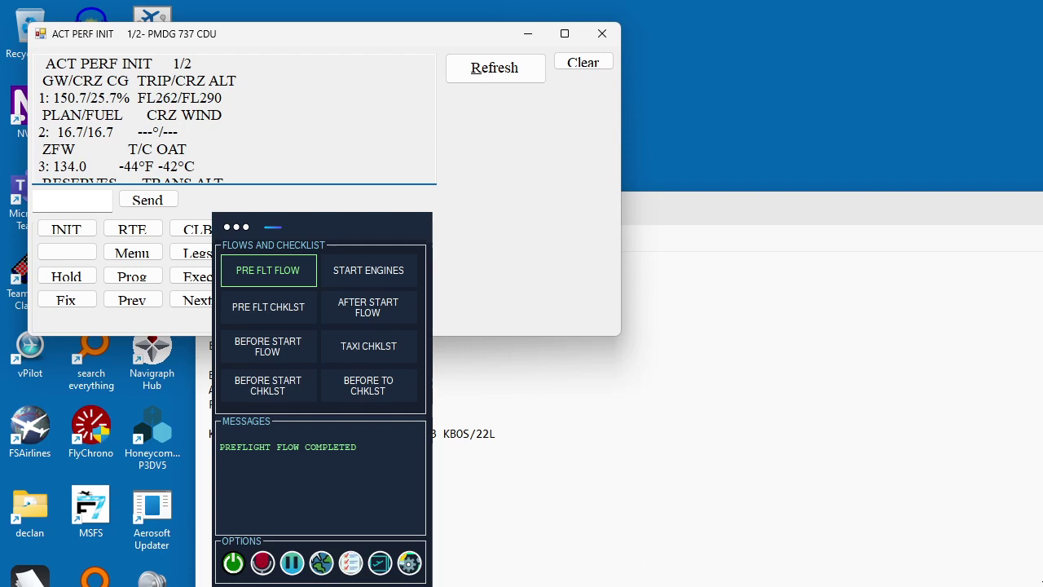
Step: Go to the N1 LIMIT page and select the 24K derate takeoff thrust, TO-1
{"action": "scroll", "coordinate": [122, 123], "scroll_direction": "down", "scroll_amount": 1}
{"action": "scroll", "coordinate": [130, 119], "scroll_direction": "down", "scroll_amount": 2}
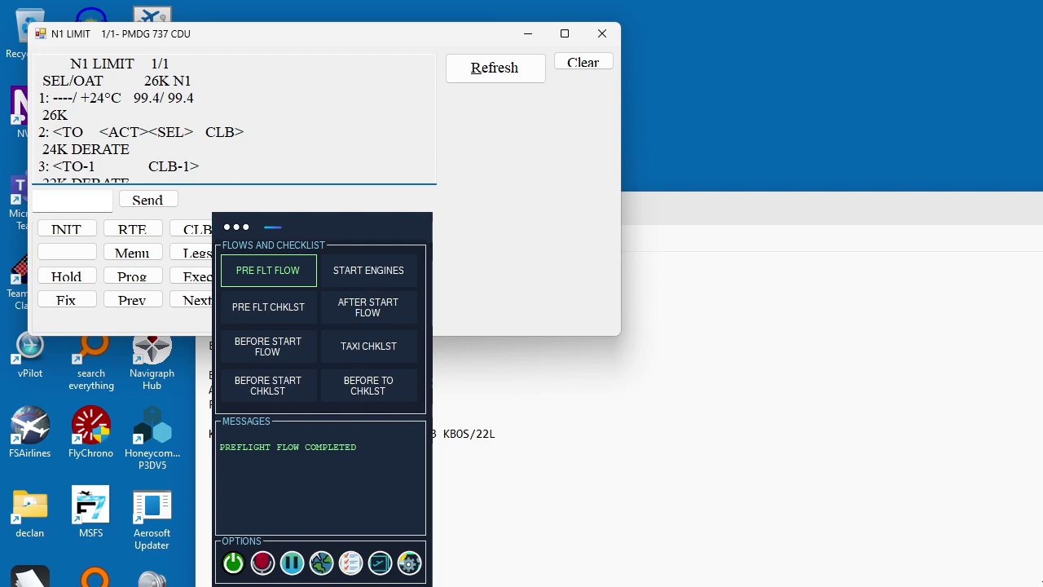
{"action": "left_click", "coordinate": [49, 180]}
{"action": "left_click", "coordinate": [39, 114]}
{"action": "key", "text": "Up"}
{"action": "scroll", "coordinate": [140, 120], "scroll_direction": "up", "scroll_amount": 1}
{"action": "left_click", "coordinate": [38, 132]}
{"action": "left_click", "coordinate": [38, 149]}
{"action": "key", "text": "Down"}
{"action": "key", "text": "Down"}
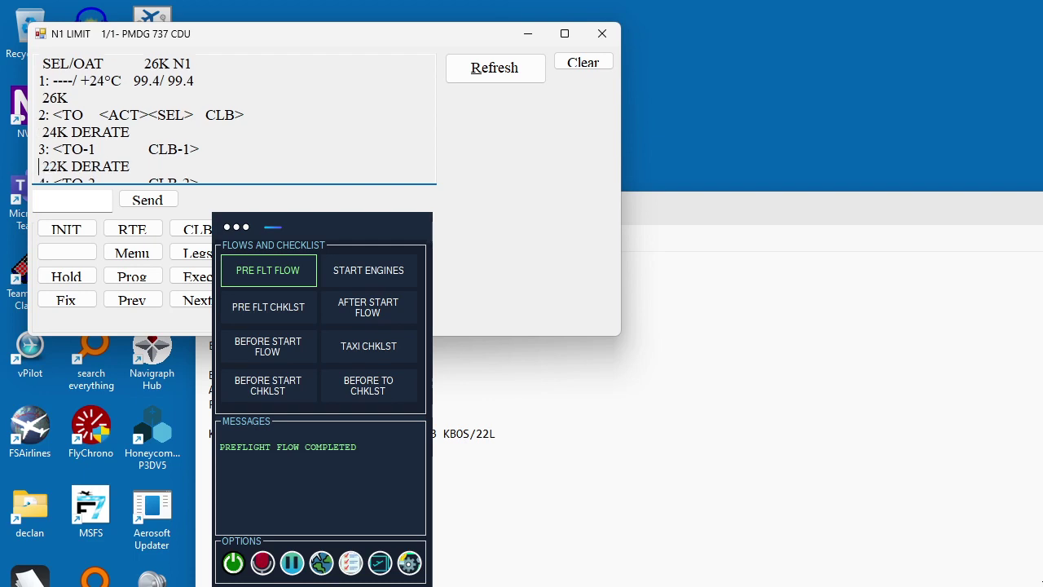
{"action": "key", "text": "Down"}
{"action": "key", "text": "Down"}
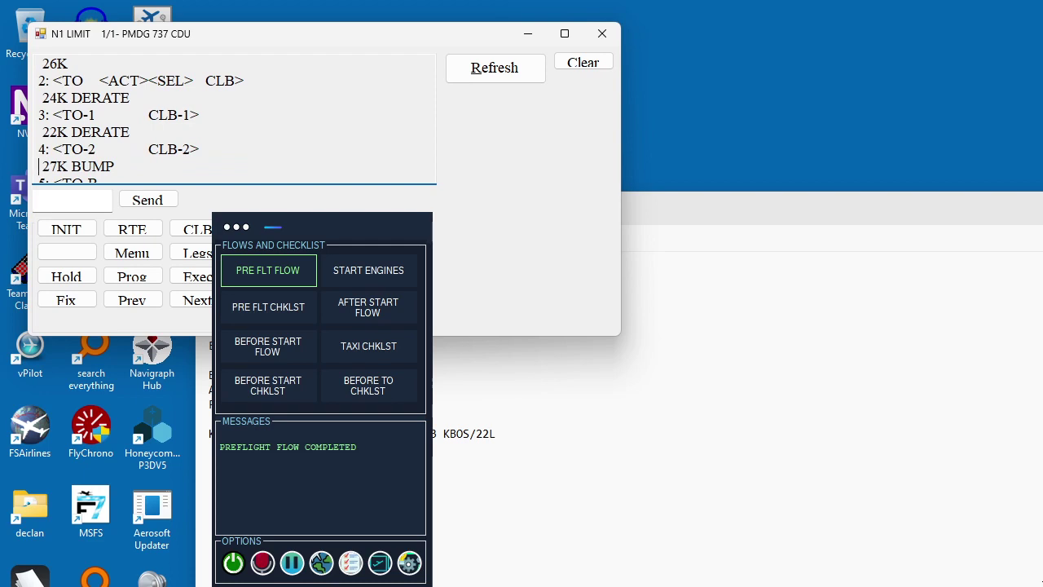
{"action": "key", "text": "Down"}
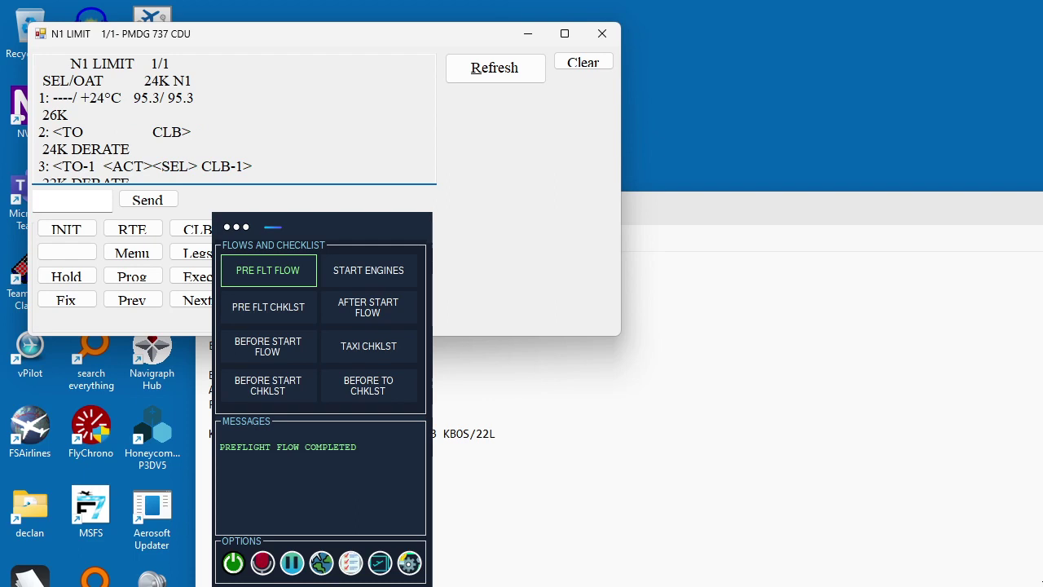
Step: Go to the TAKEOFF REF page and set the takeoff flaps to 5 degrees
{"action": "scroll", "coordinate": [145, 120], "scroll_direction": "down", "scroll_amount": 3}
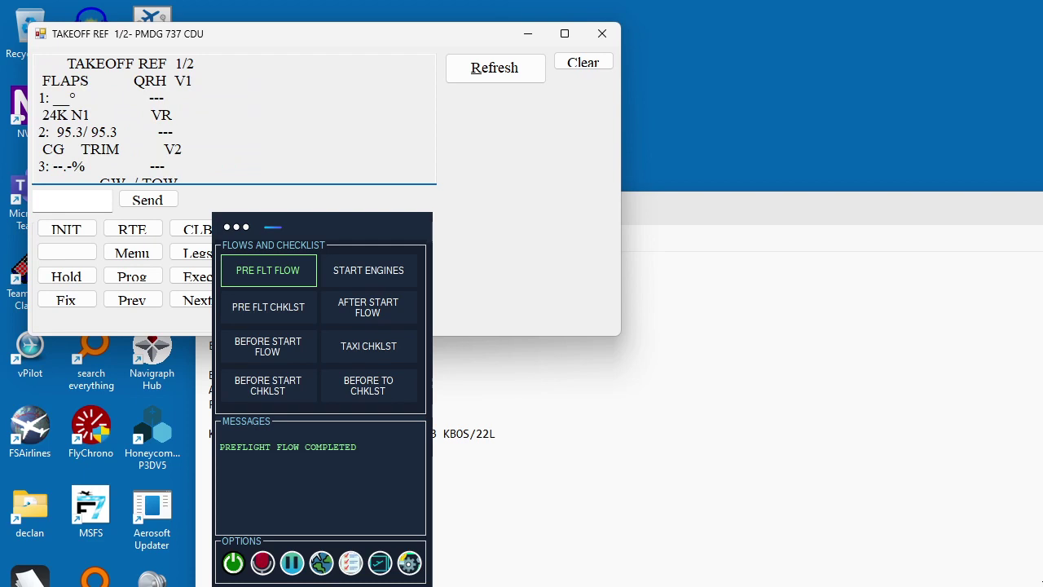
{"action": "scroll", "coordinate": [234, 120], "scroll_direction": "down", "scroll_amount": 1}
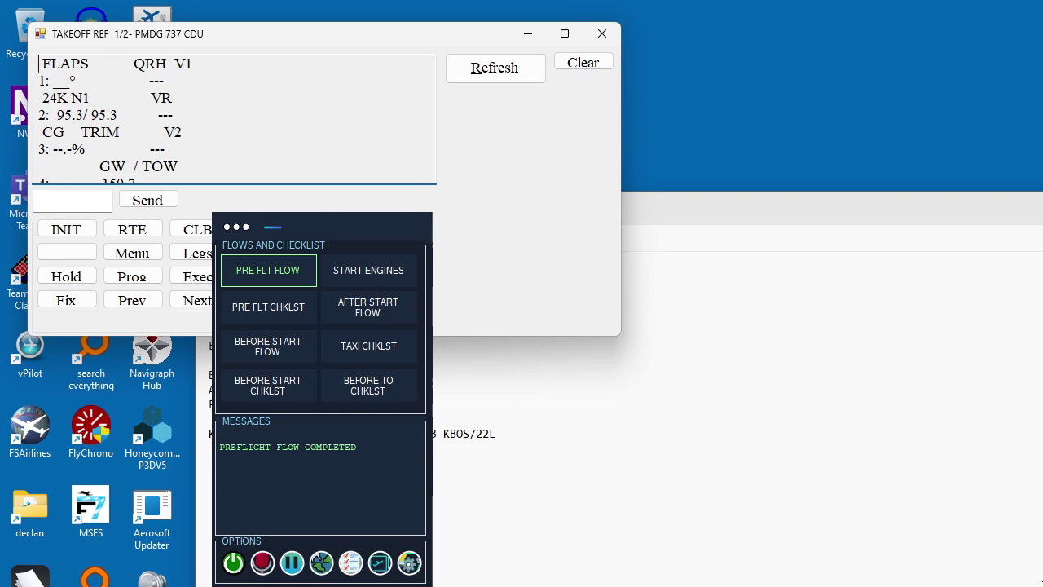
{"action": "left_click", "coordinate": [39, 80]}
{"action": "scroll", "coordinate": [234, 119], "scroll_direction": "up", "scroll_amount": 1}
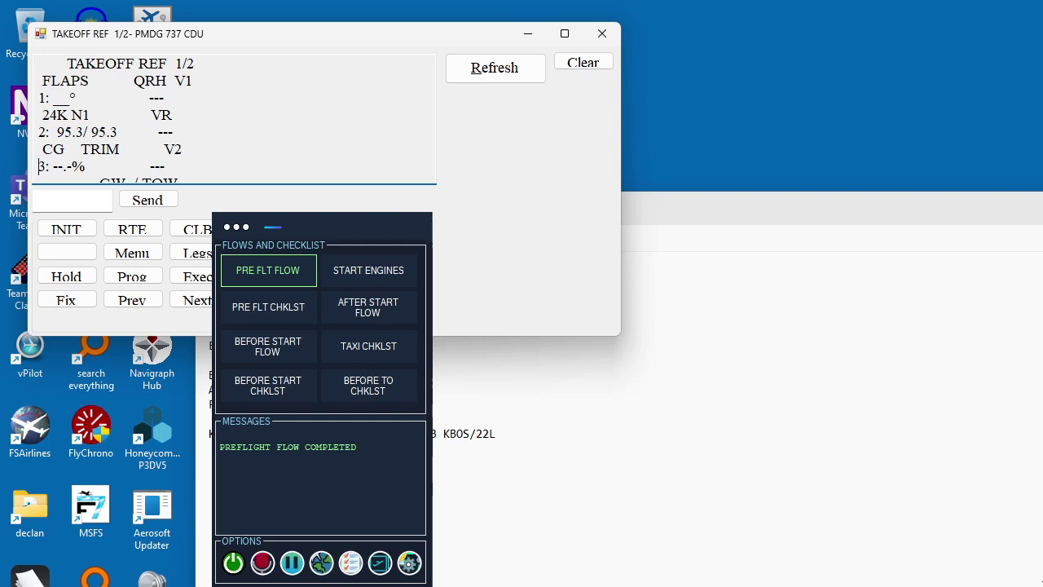
{"action": "key", "text": "Tab"}
{"action": "key", "text": "Tab"}
{"action": "type", "text": "5"}
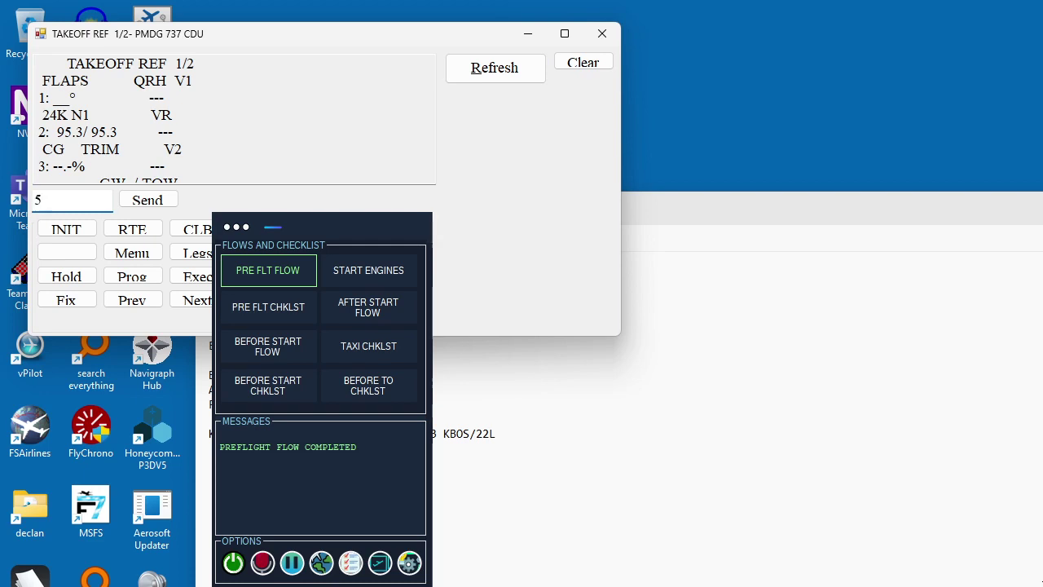
{"action": "key", "text": "Return"}
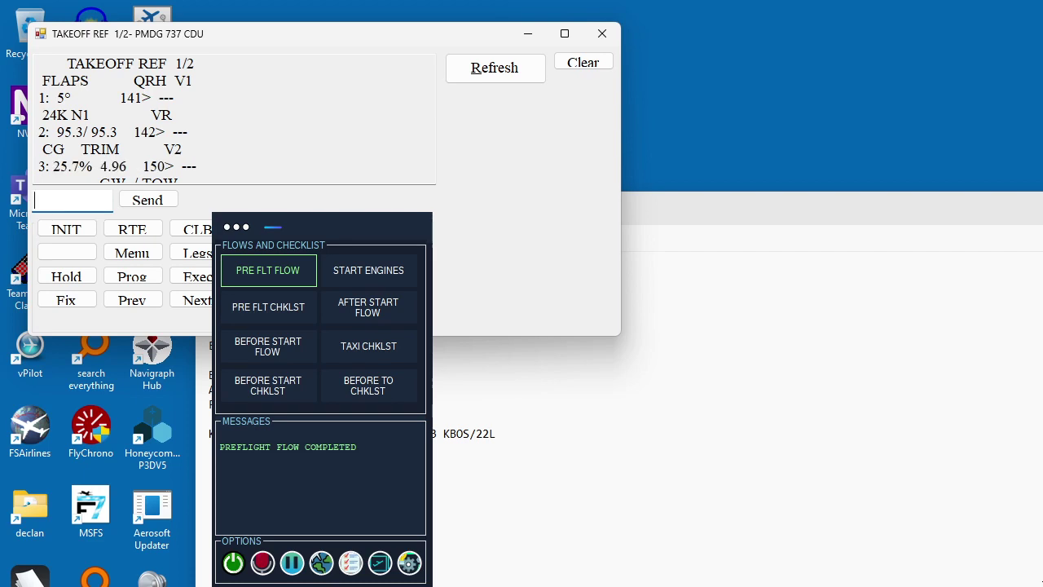
Step: Read the trim and the QRH V1, VR and V2 speeds on the TAKEOFF REF page
{"action": "key", "text": "shift+Tab"}
{"action": "key", "text": "shift+Tab"}
{"action": "key", "text": "shift+Tab"}
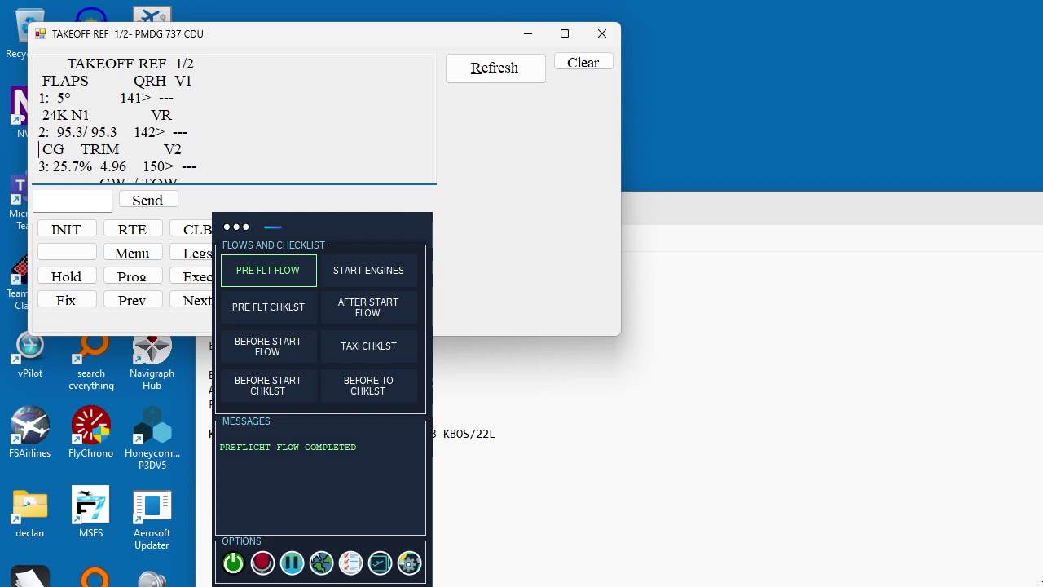
{"action": "key", "text": "Down"}
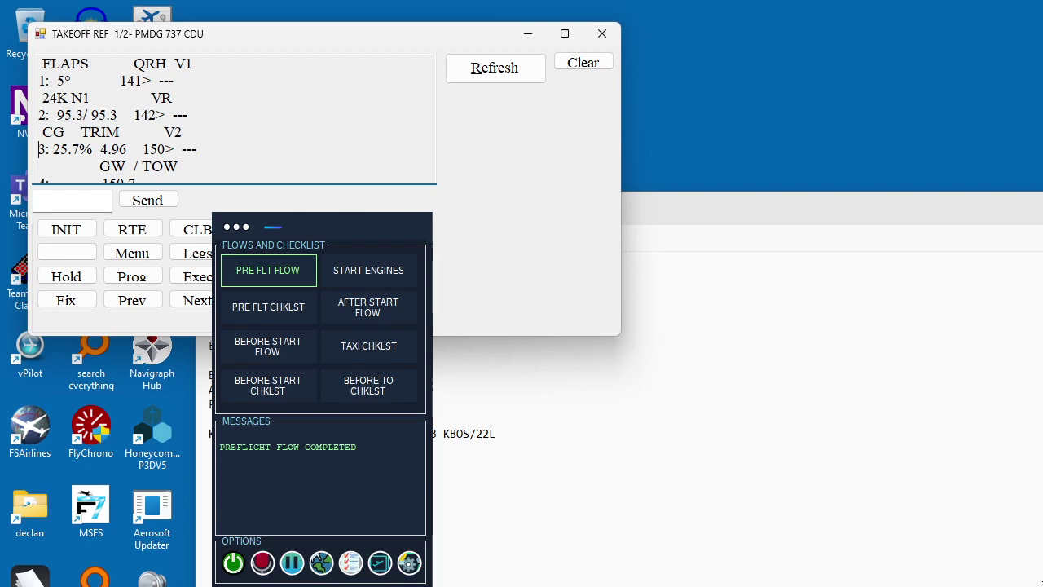
{"action": "left_click", "coordinate": [38, 132]}
{"action": "left_click", "coordinate": [39, 80]}
{"action": "left_click", "coordinate": [39, 132]}
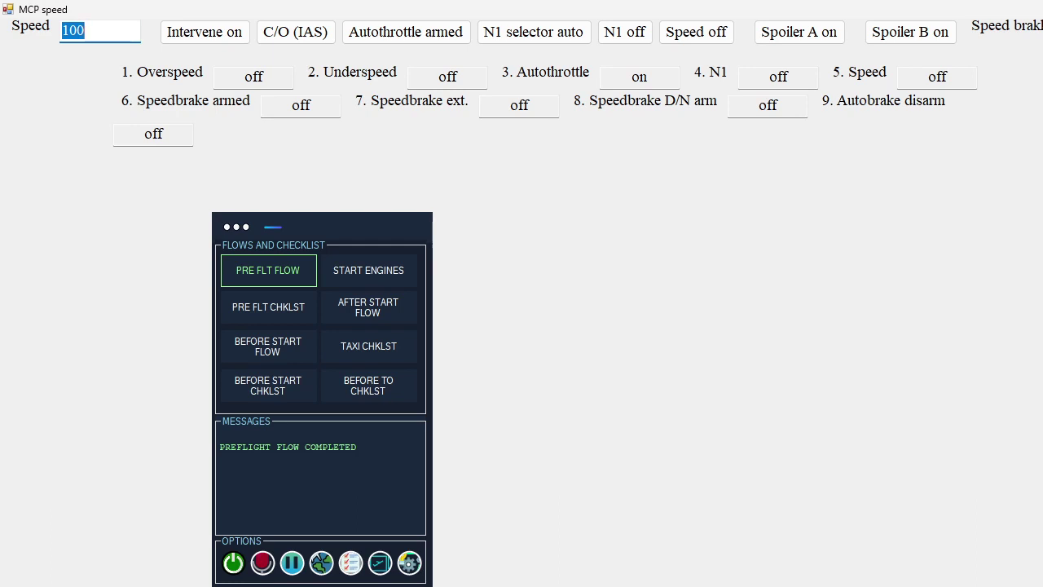
Step: Set the MCP speed to 150 and close the MCP speed window
{"action": "type", "text": "150"}
{"action": "left_click", "coordinate": [204, 32]}
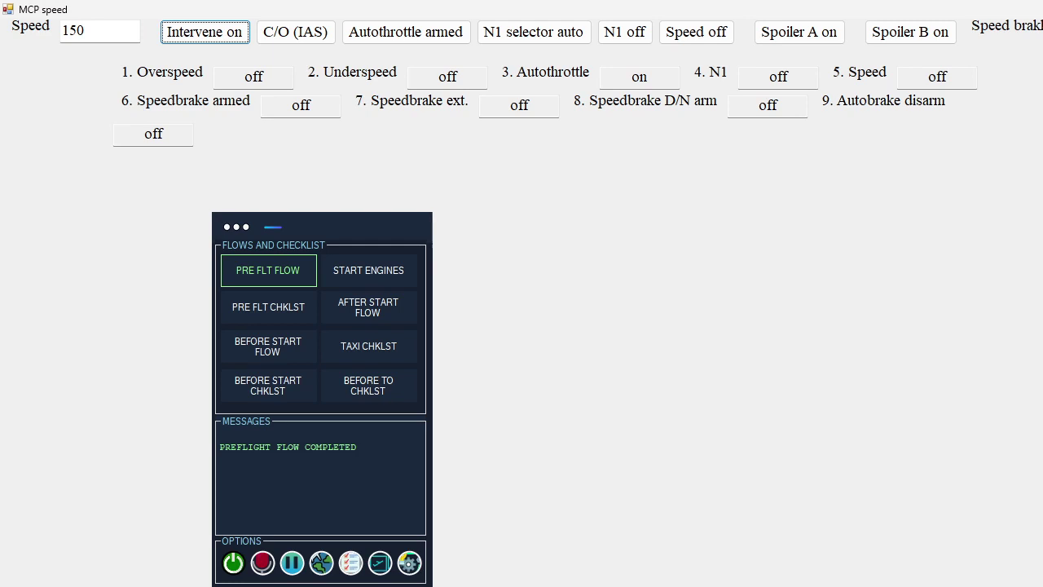
{"action": "left_click", "coordinate": [295, 32]}
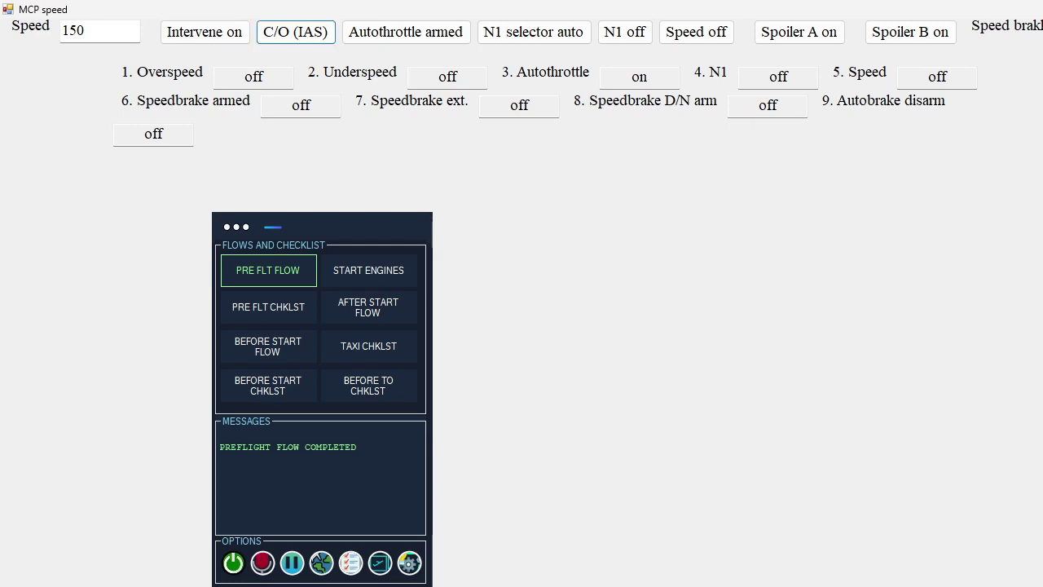
{"action": "left_click", "coordinate": [406, 32]}
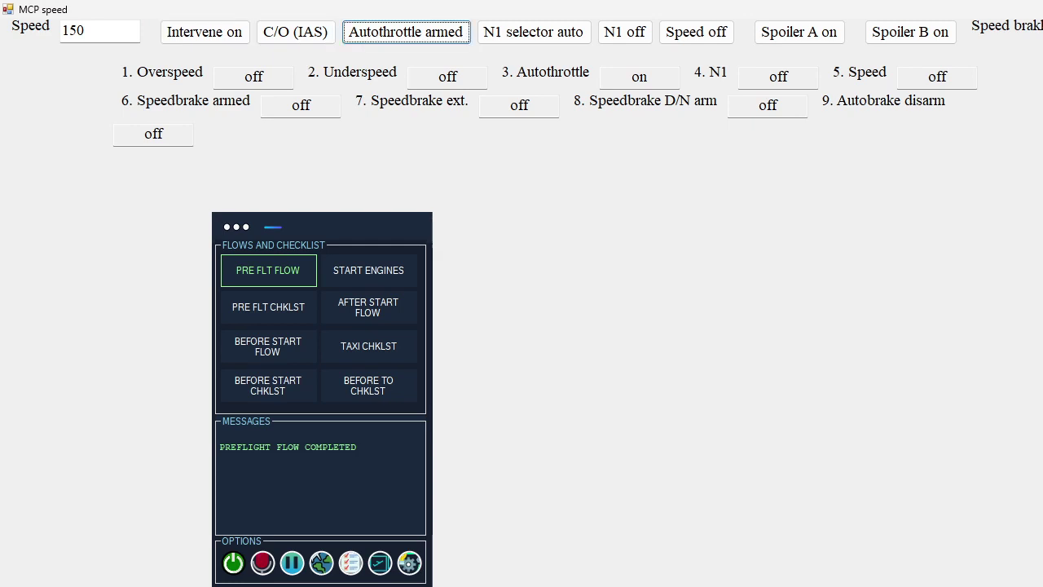
{"action": "left_click", "coordinate": [534, 32]}
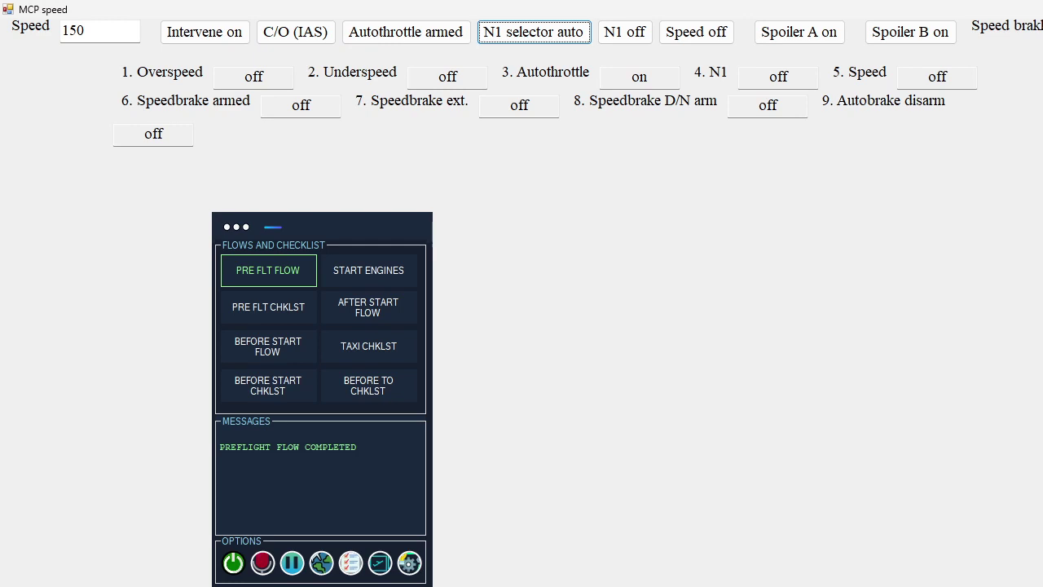
{"action": "left_click", "coordinate": [625, 32]}
{"action": "left_click", "coordinate": [696, 32]}
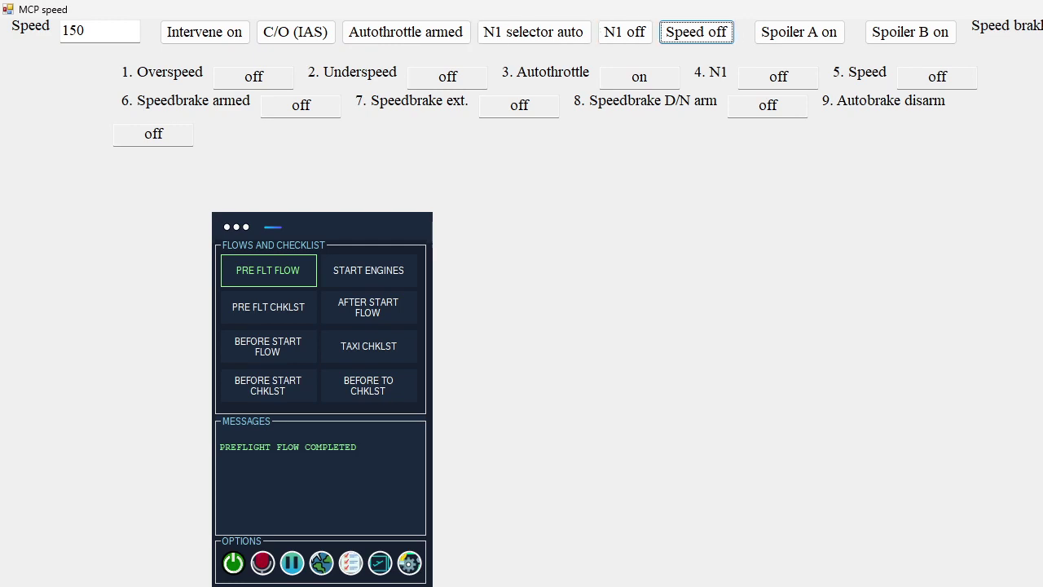
{"action": "key", "text": "alt+F4"}
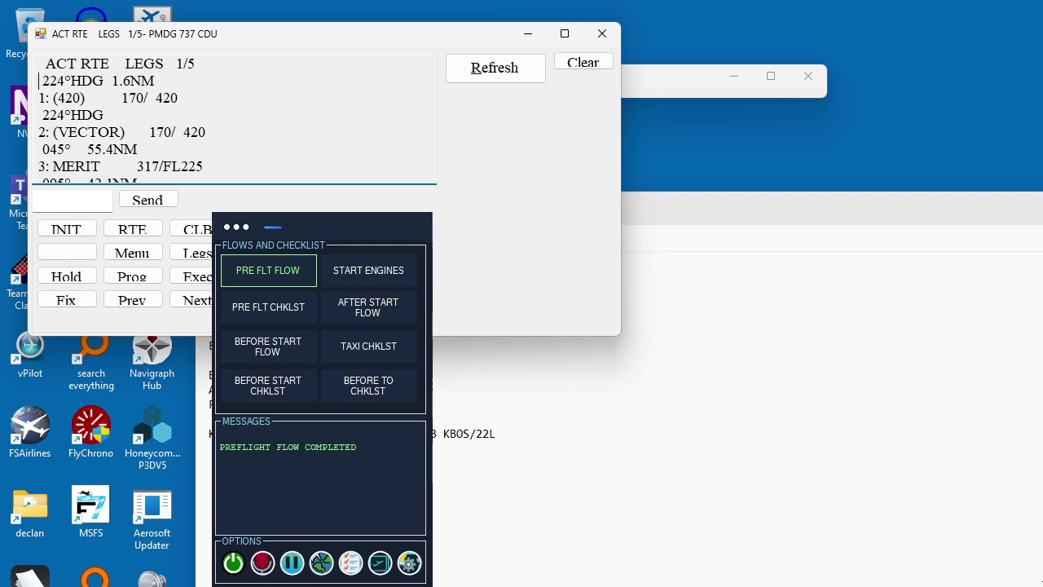
Step: Check the cruise level in the Notepad note and set the MCP altitude to 29000
{"action": "left_click", "coordinate": [39, 98]}
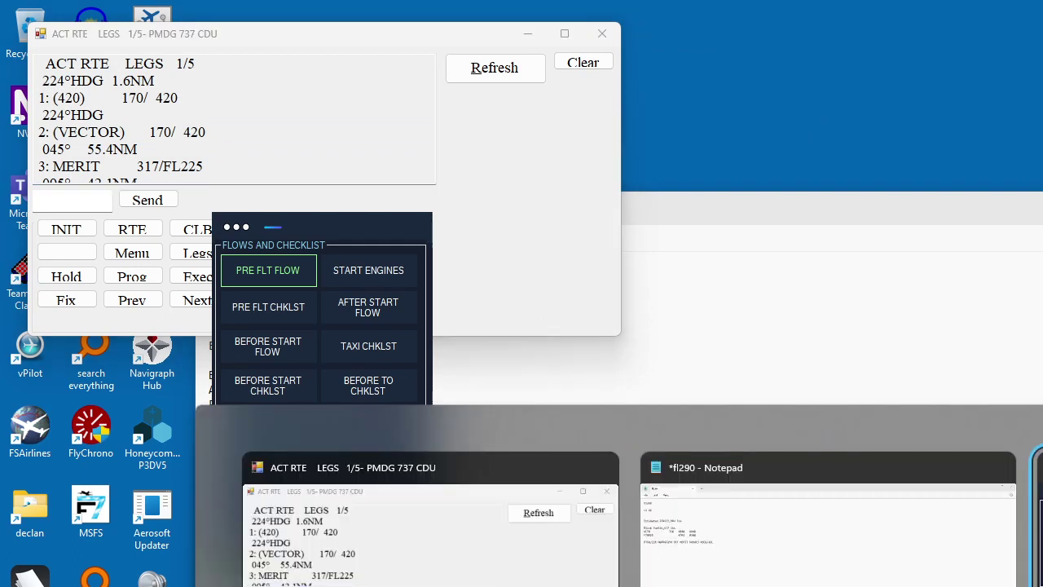
{"action": "key", "text": "alt+Tab"}
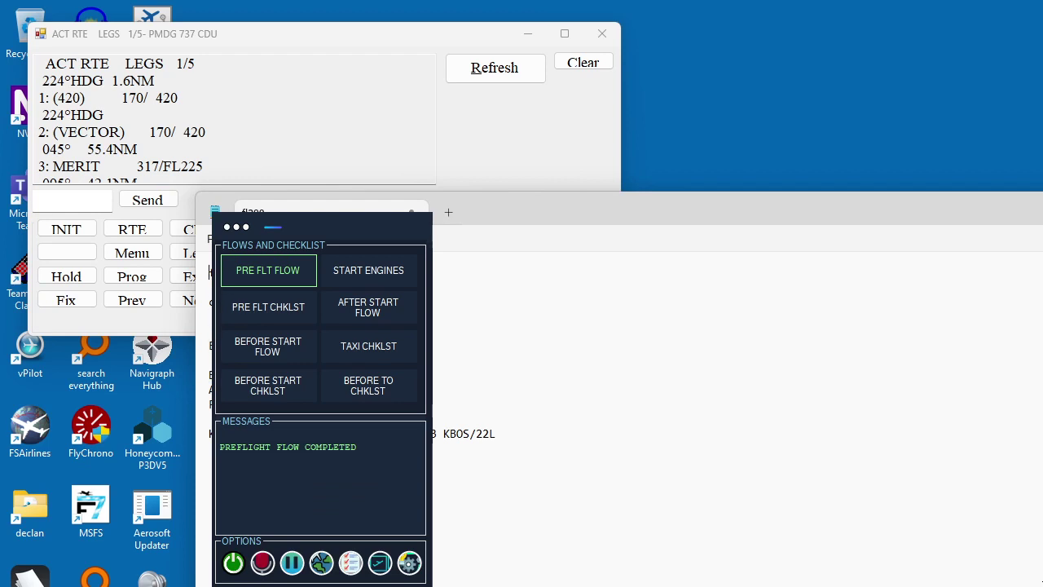
{"action": "key", "text": "alt+Tab"}
{"action": "key", "text": "Tab"}
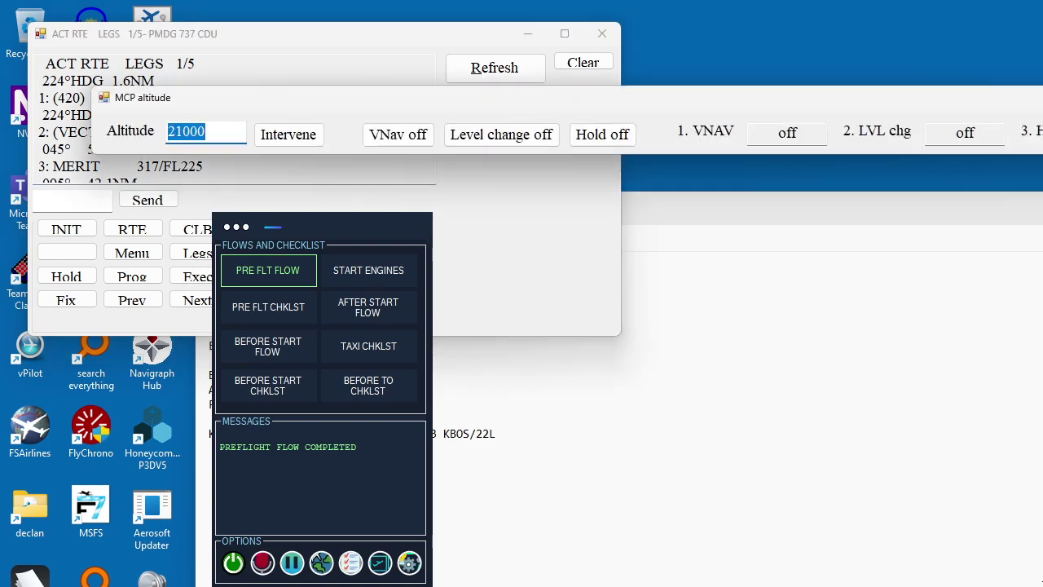
{"action": "type", "text": "29000"}
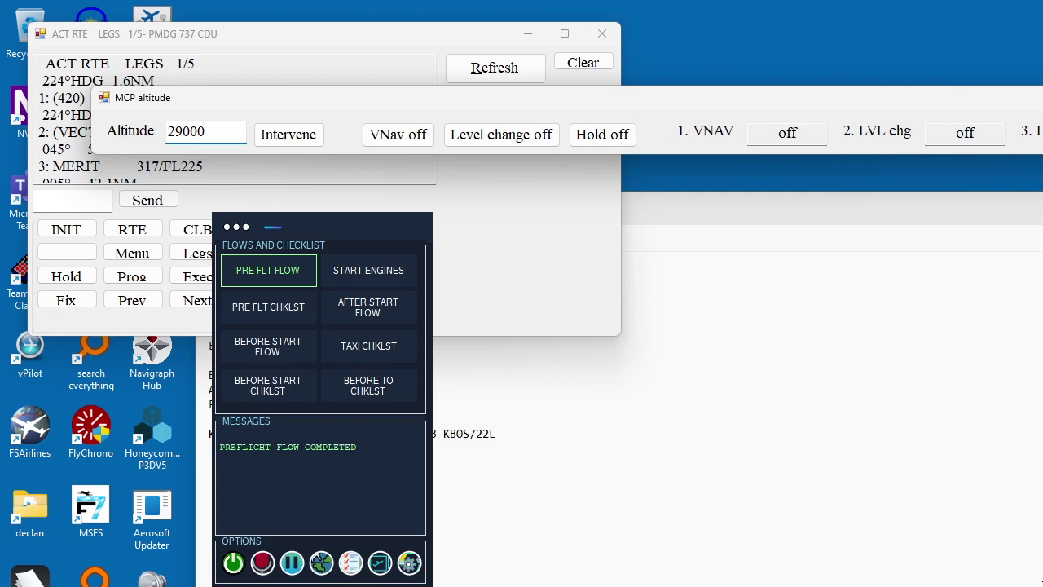
{"action": "key", "text": "Tab"}
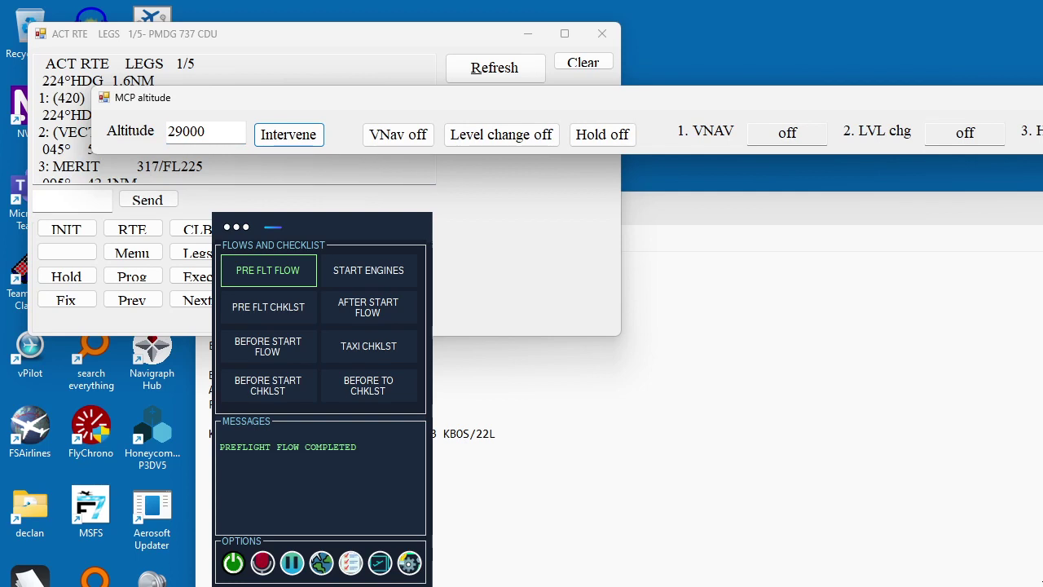
Step: Close the MCP altitude window and review the waypoints with their speed and altitude constraints on LEGS page 1
{"action": "key", "text": "Tab"}
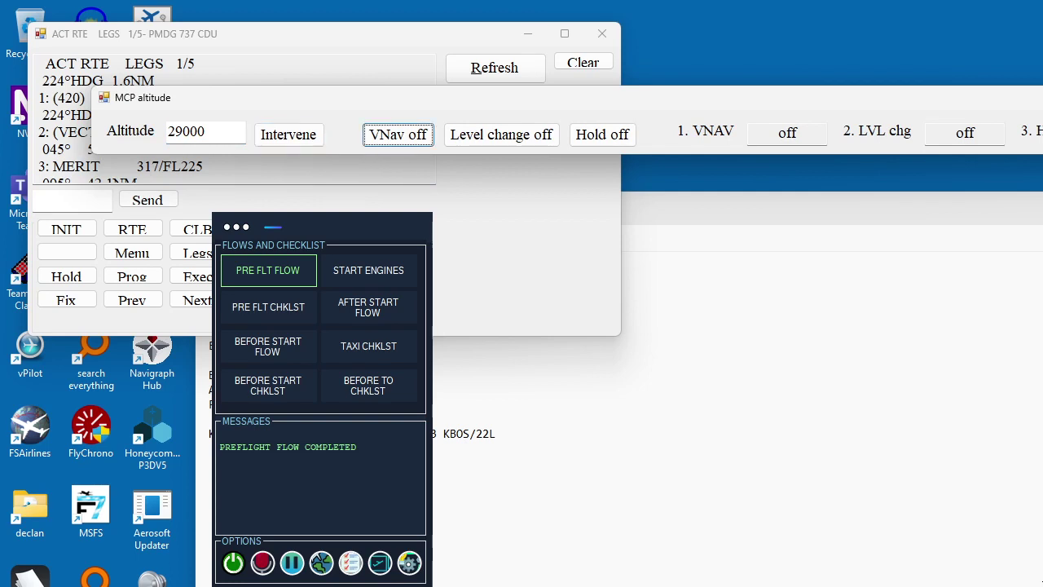
{"action": "key", "text": "Tab"}
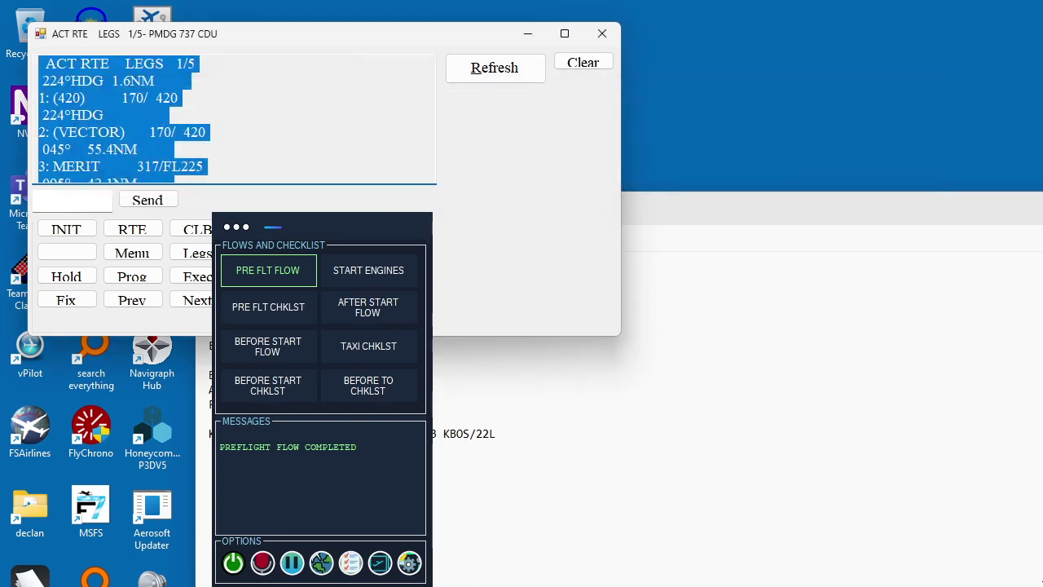
{"action": "left_click", "coordinate": [39, 181]}
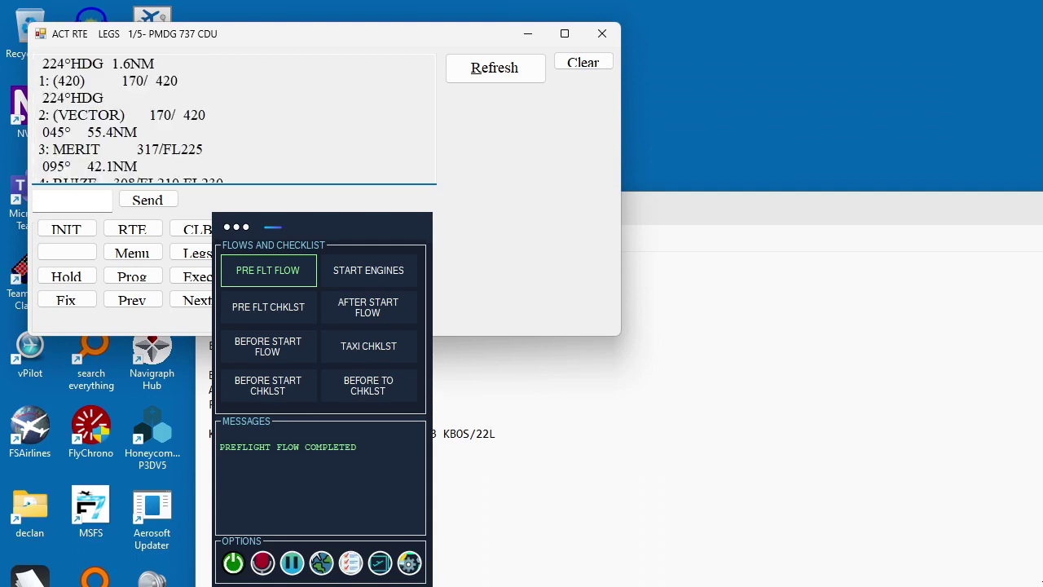
{"action": "left_click", "coordinate": [39, 98]}
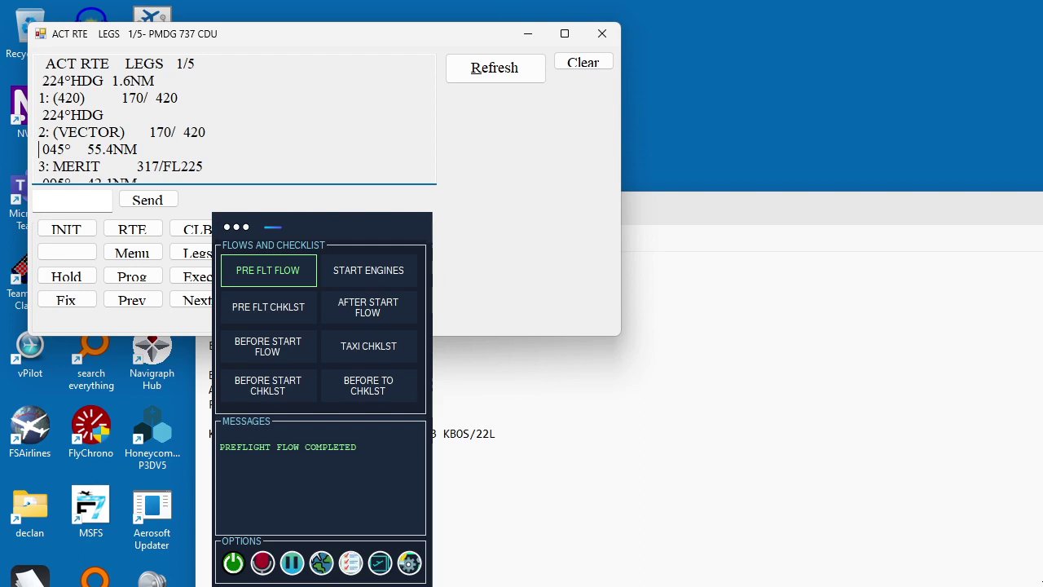
{"action": "left_click", "coordinate": [39, 166]}
{"action": "left_click", "coordinate": [39, 181]}
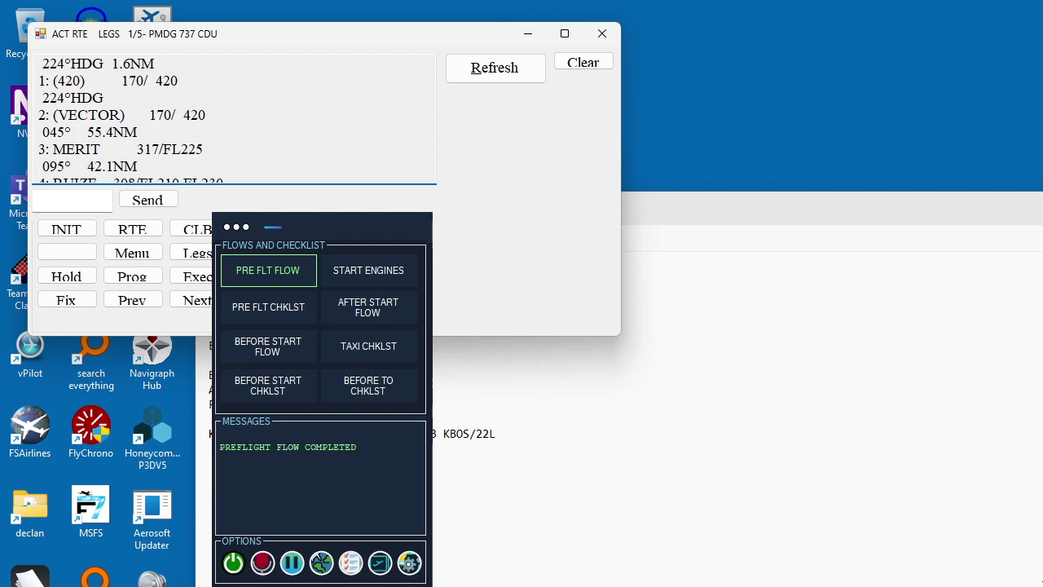
{"action": "left_click", "coordinate": [39, 181]}
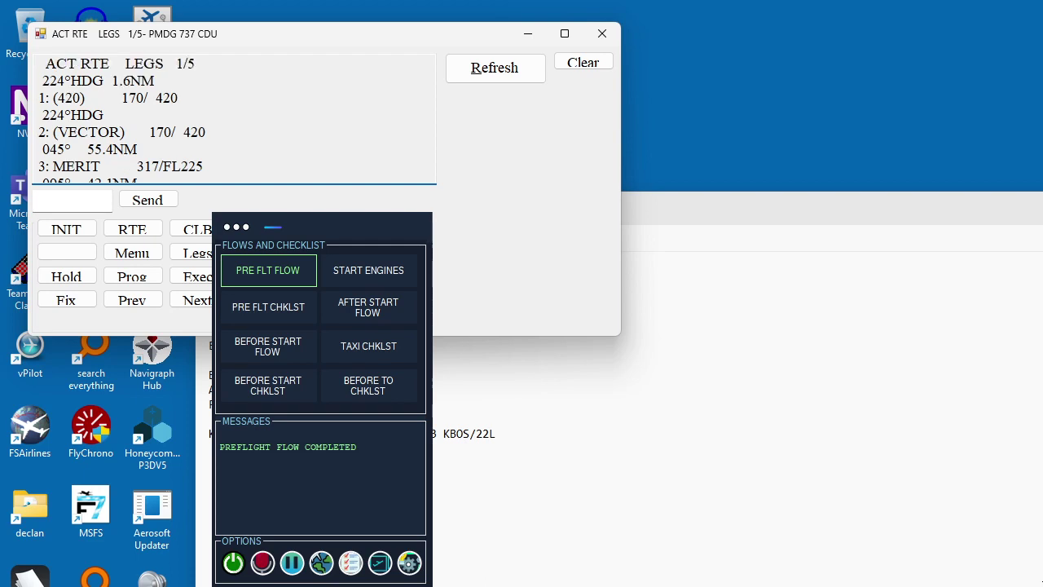
{"action": "key", "text": "Down"}
{"action": "key", "text": "Down"}
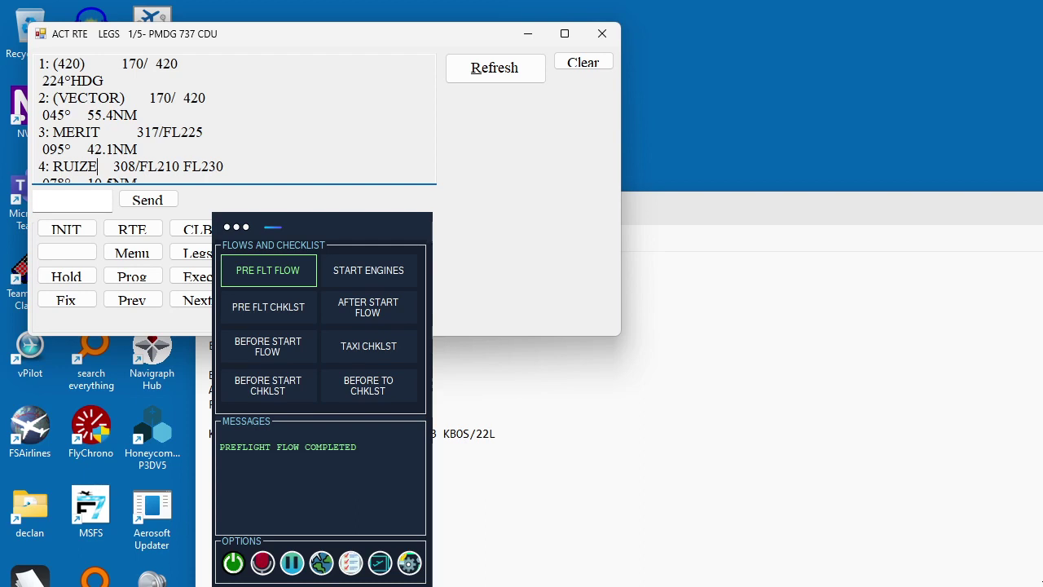
{"action": "scroll", "coordinate": [97, 166], "scroll_direction": "down", "scroll_amount": 2}
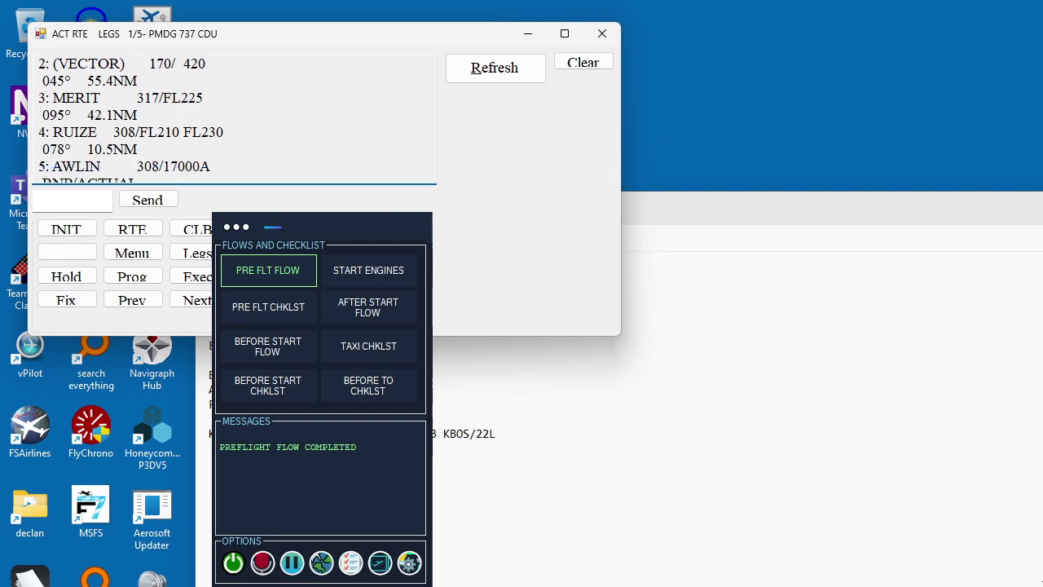
{"action": "left_click", "coordinate": [87, 166]}
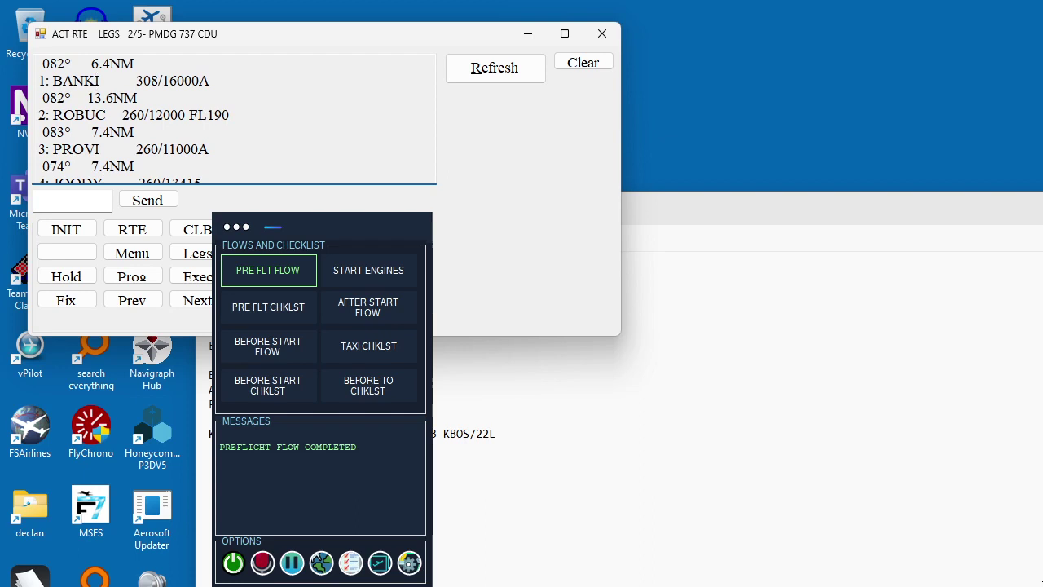
Step: Go to LEGS page 2 and read the waypoint constraints from BANKI onward
{"action": "left_click", "coordinate": [93, 97]}
{"action": "left_click", "coordinate": [95, 115]}
{"action": "left_click", "coordinate": [95, 115]}
{"action": "scroll", "coordinate": [94, 132], "scroll_direction": "up", "scroll_amount": 1}
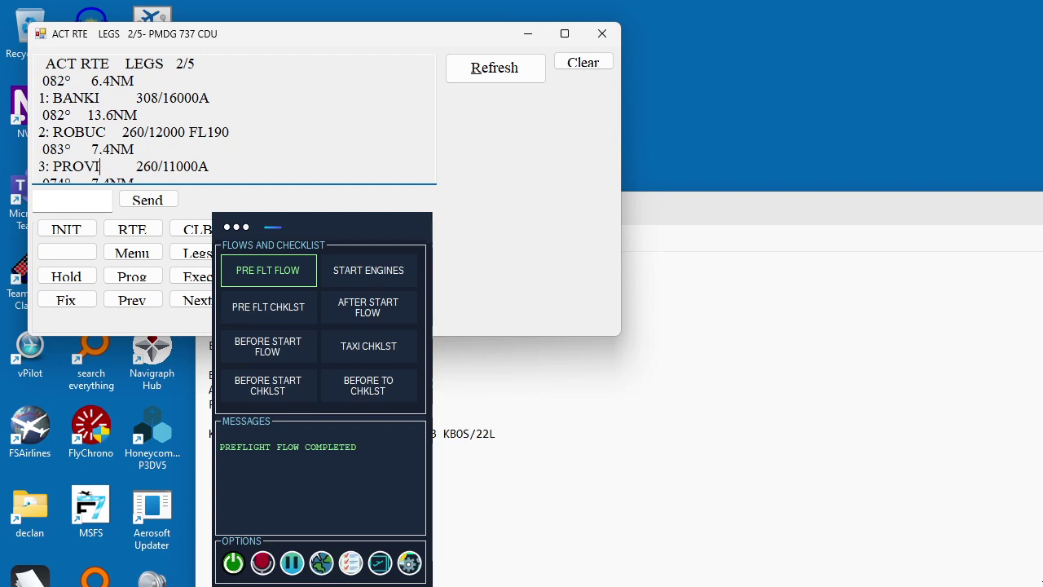
{"action": "scroll", "coordinate": [94, 167], "scroll_direction": "down", "scroll_amount": 1}
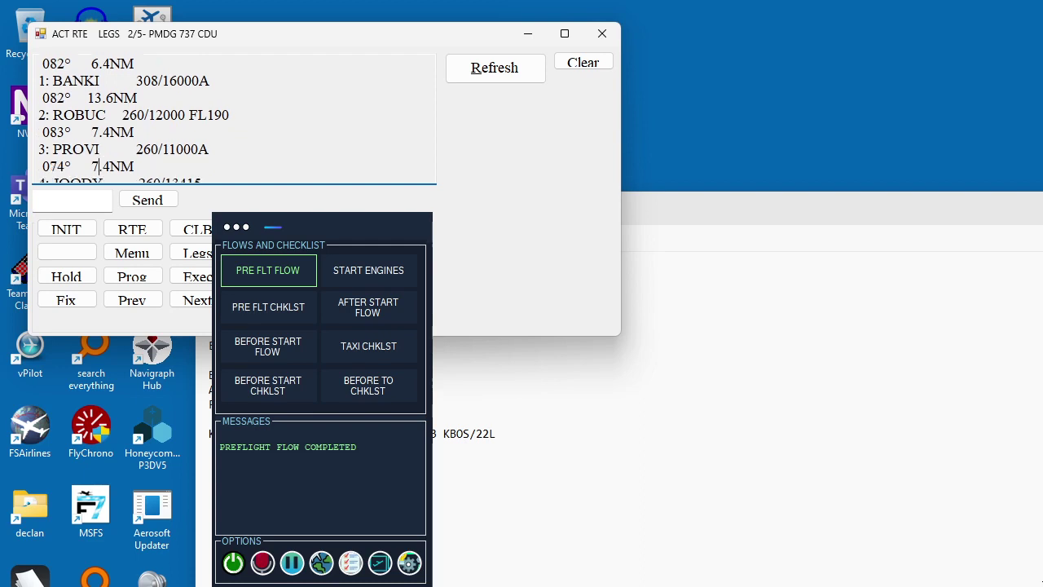
{"action": "scroll", "coordinate": [94, 166], "scroll_direction": "down", "scroll_amount": 1}
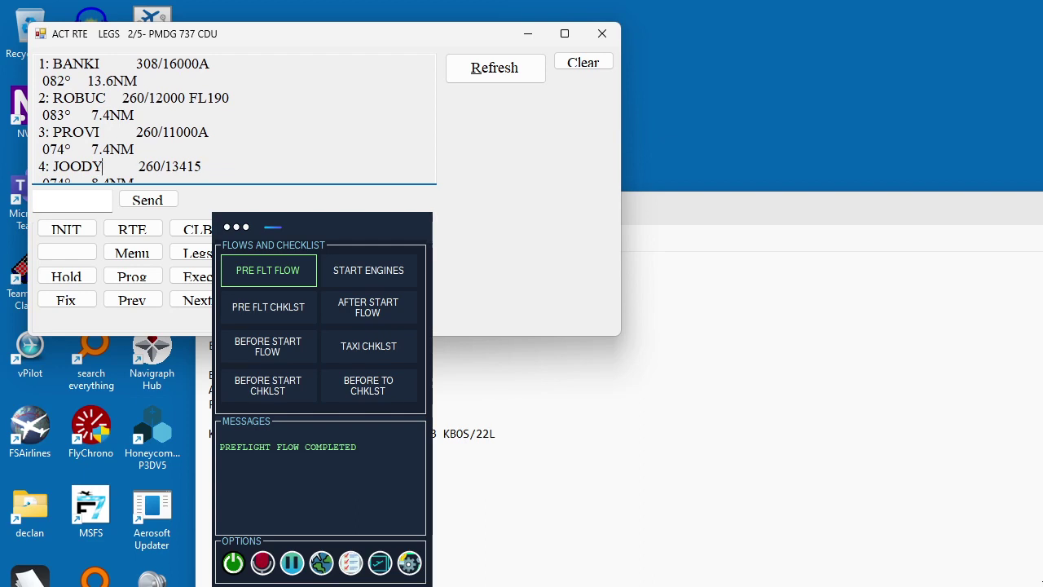
{"action": "left_click", "coordinate": [103, 115]}
{"action": "key", "text": "Down"}
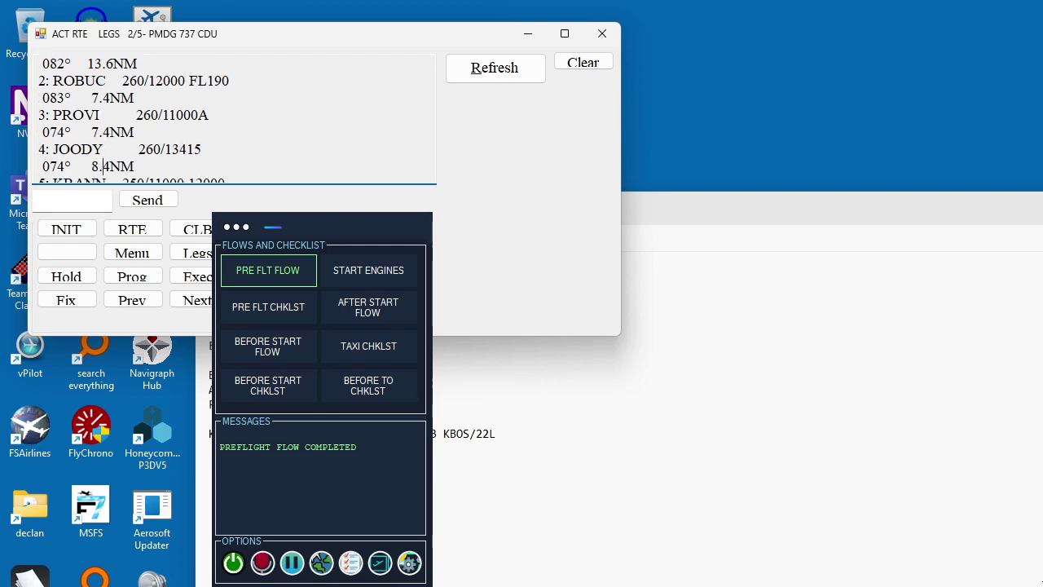
{"action": "key", "text": "Down"}
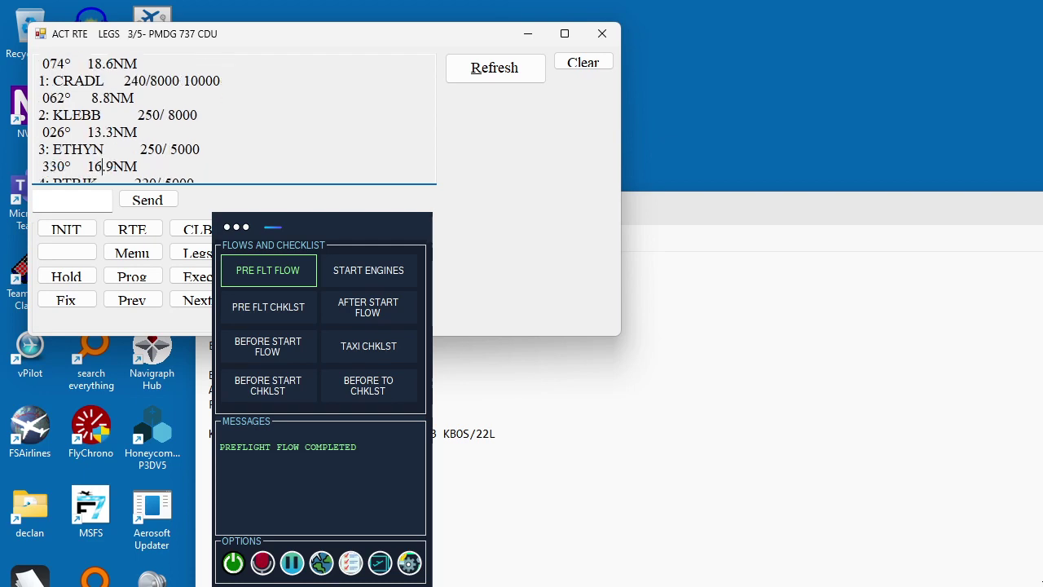
Step: Go to LEGS page 3 and read the waypoint constraints from CRADL through PTRIK
{"action": "left_click", "coordinate": [104, 80]}
{"action": "left_click", "coordinate": [101, 132]}
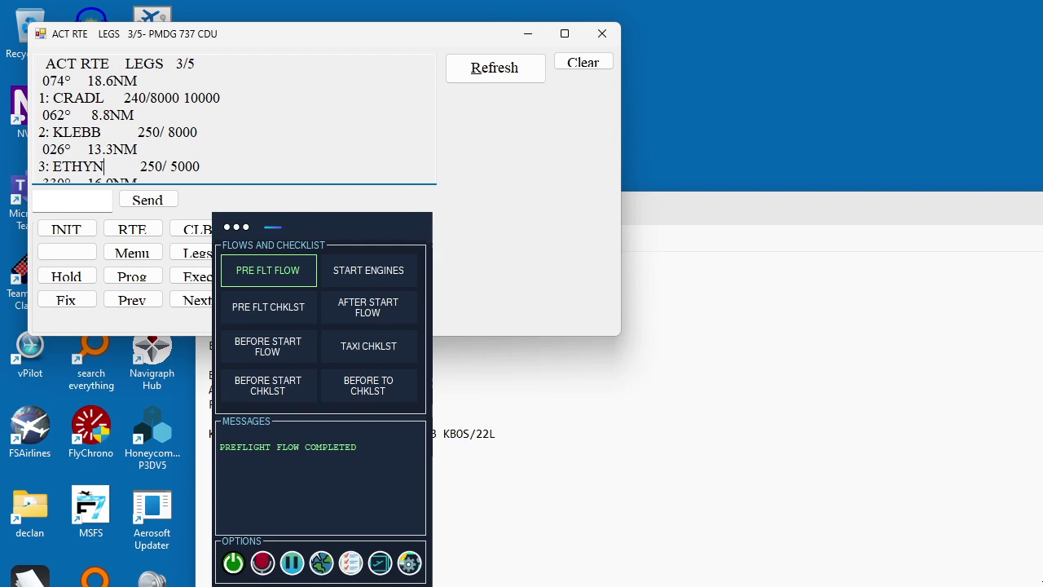
{"action": "key", "text": "Down"}
{"action": "key", "text": "Down"}
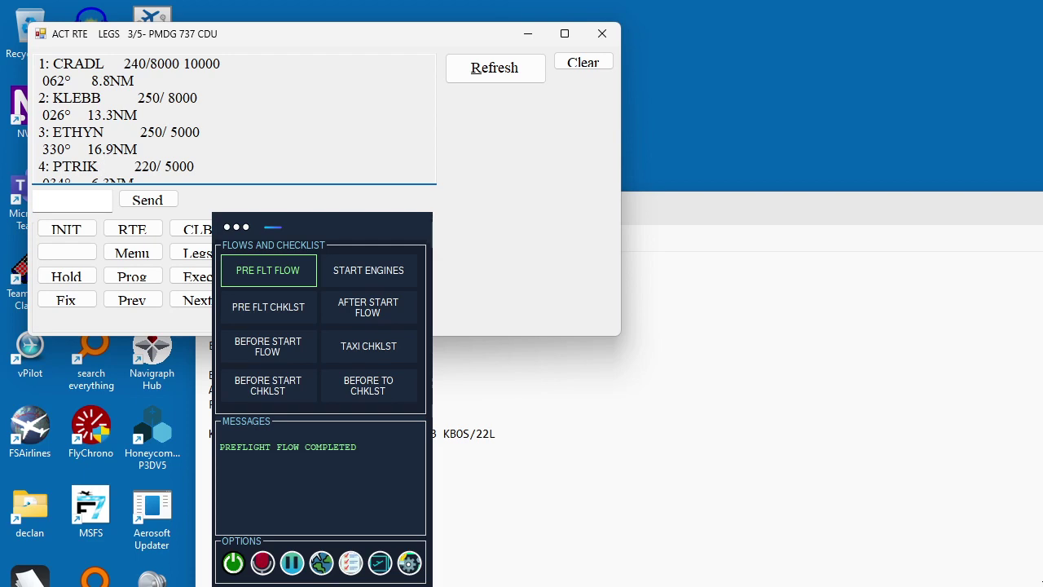
{"action": "key", "text": "Down"}
{"action": "key", "text": "Down"}
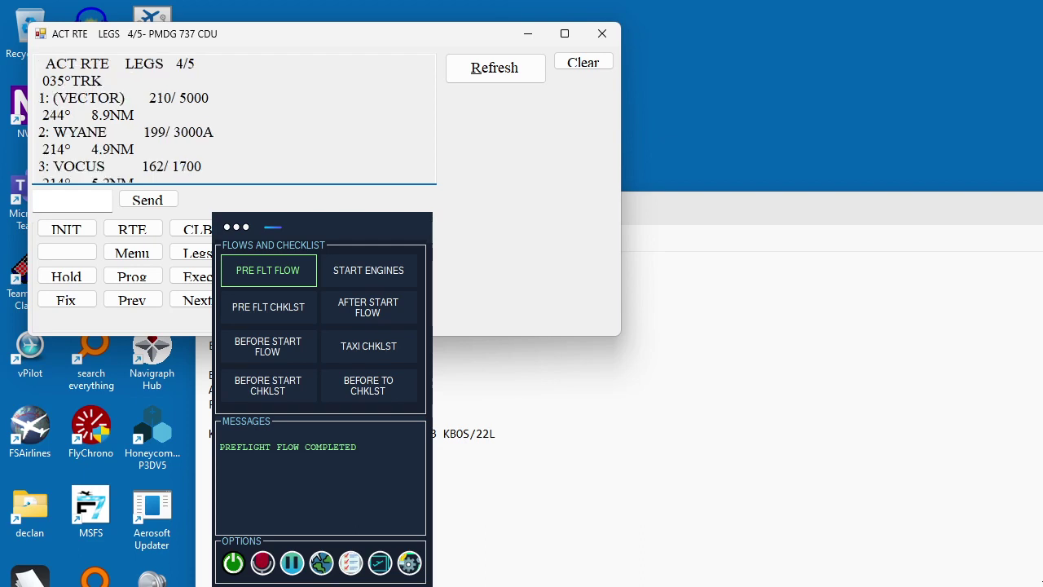
Step: On LEGS page 4, remove the vector leg before WYANE and execute a 160/3000 speed and altitude constraint at WYANE
{"action": "scroll", "coordinate": [86, 167], "scroll_direction": "down", "scroll_amount": 1}
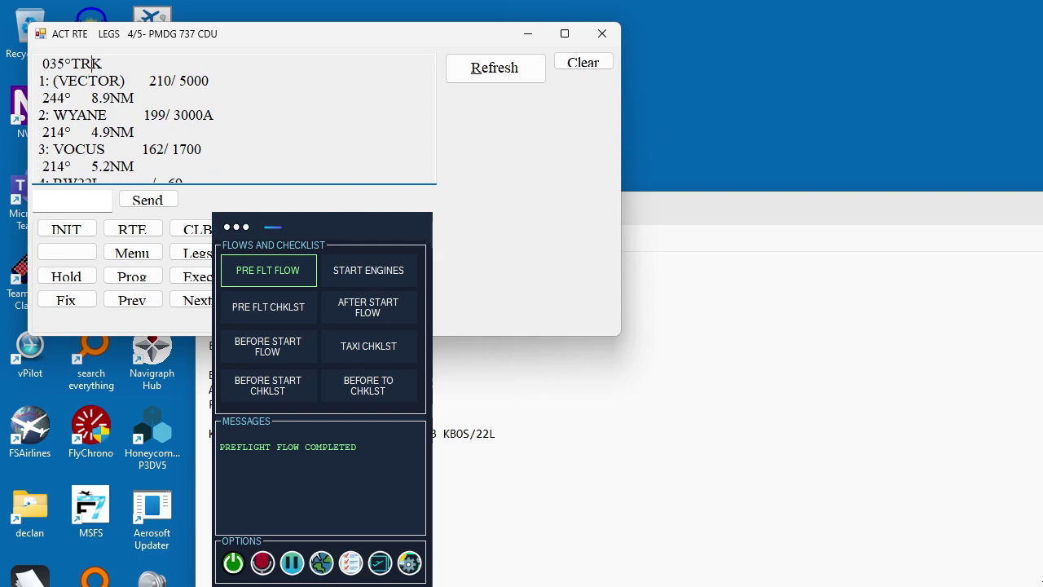
{"action": "scroll", "coordinate": [89, 80], "scroll_direction": "up", "scroll_amount": 1}
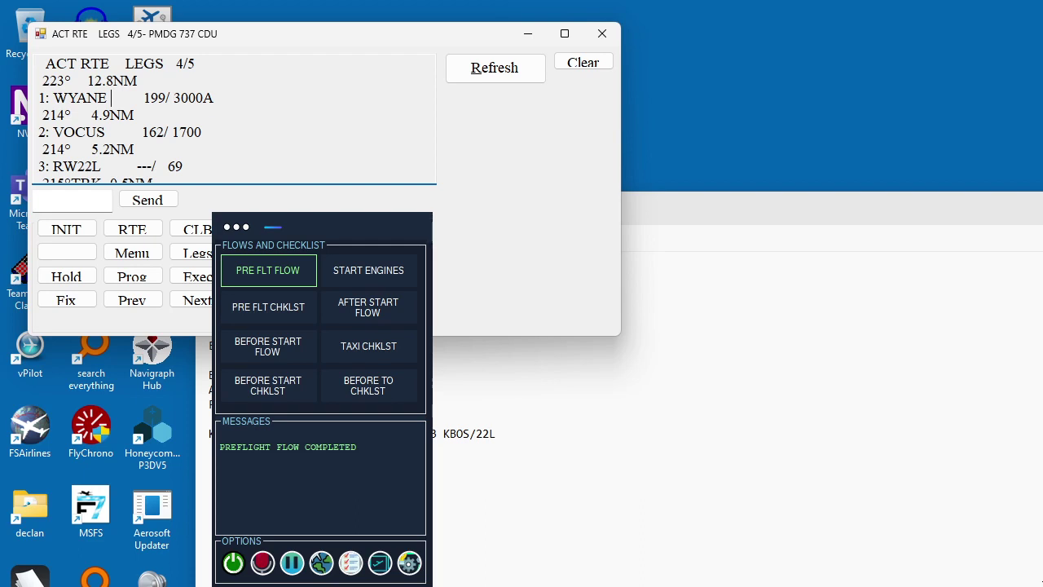
{"action": "left_click", "coordinate": [72, 200]}
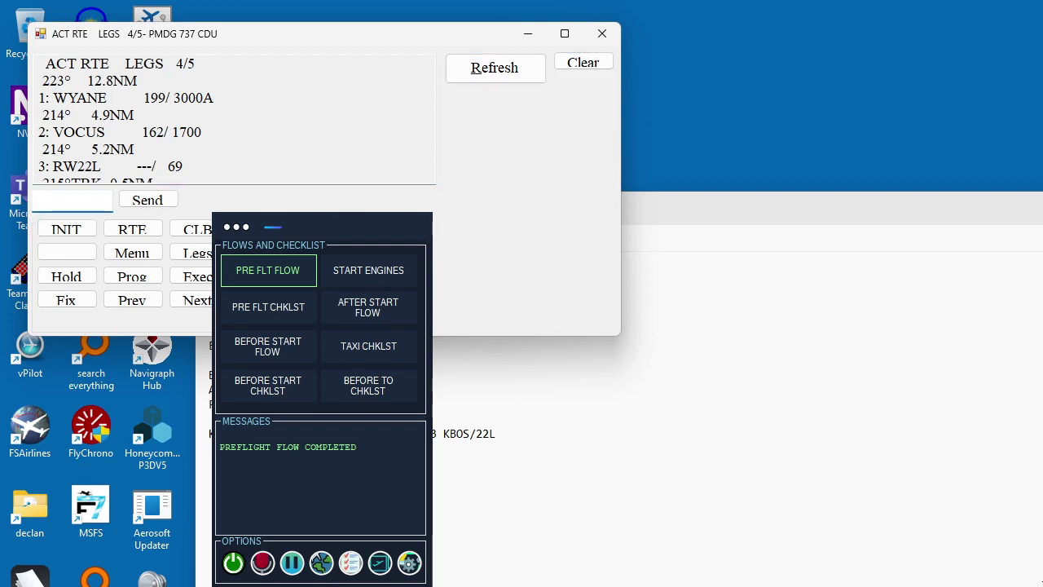
{"action": "type", "text": "160/3000"}
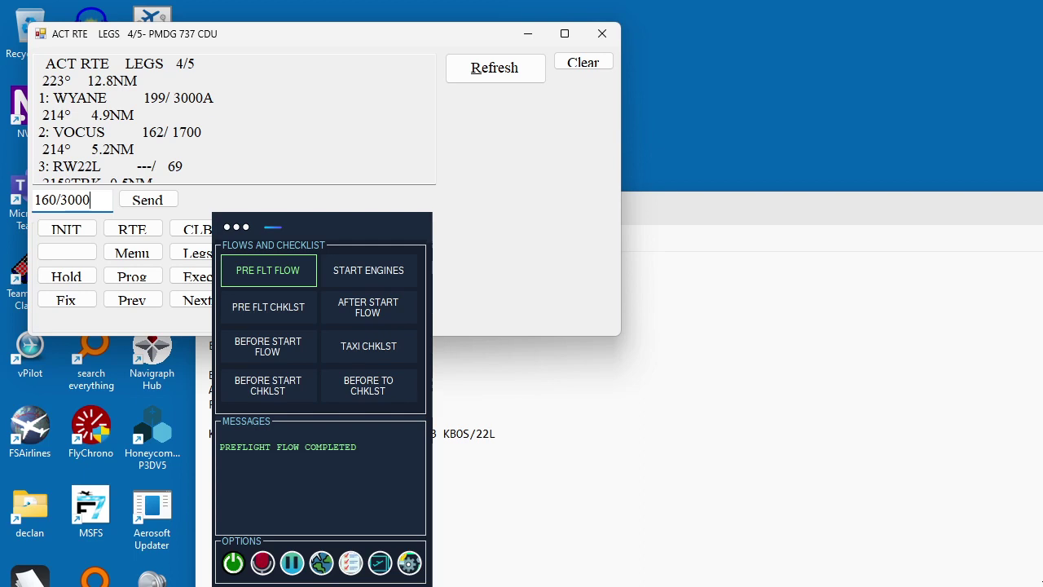
{"action": "key", "text": "Return"}
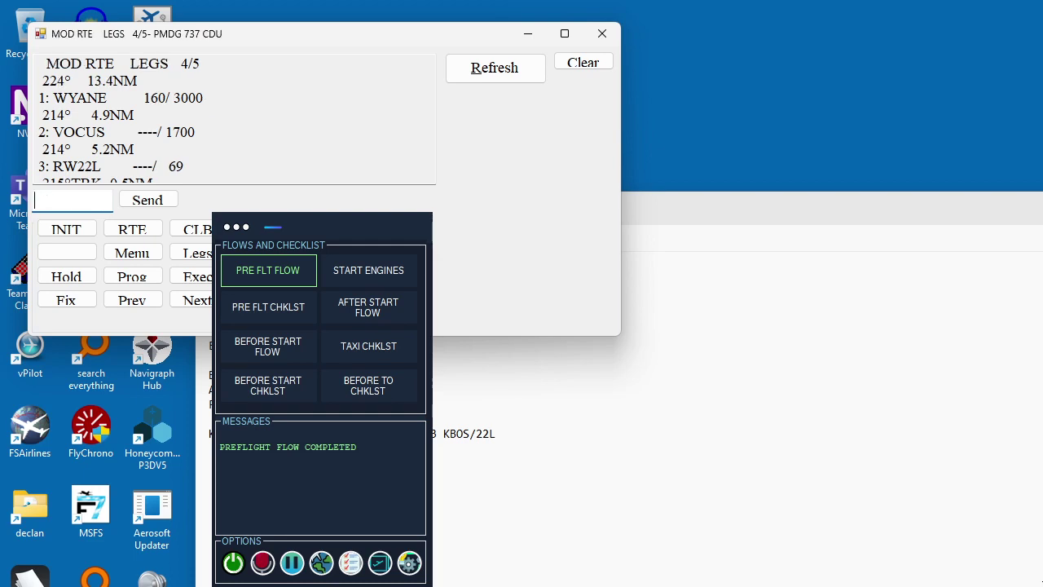
{"action": "left_click", "coordinate": [111, 98]}
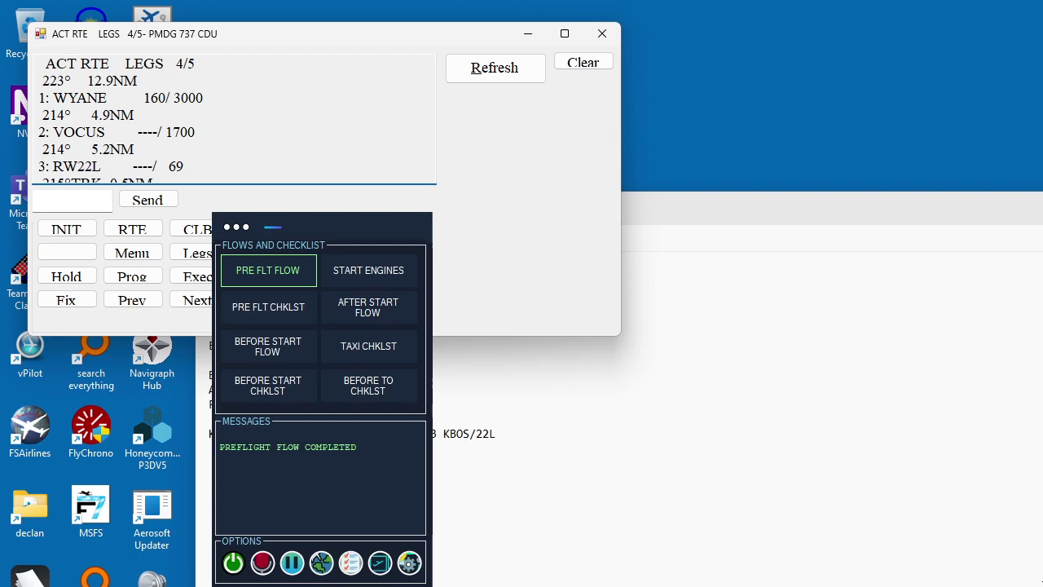
{"action": "scroll", "coordinate": [233, 122], "scroll_direction": "down", "scroll_amount": 1}
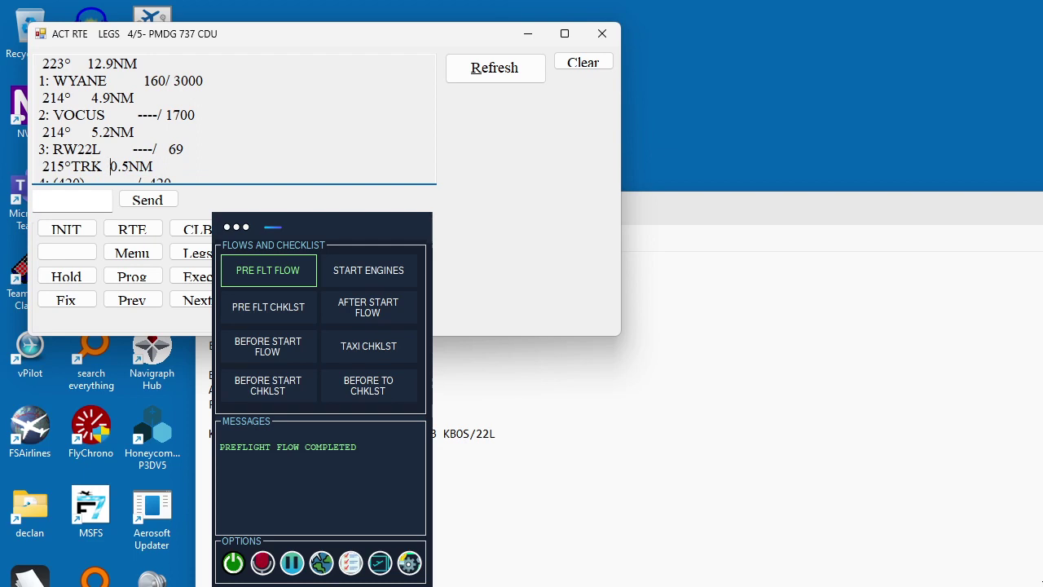
{"action": "scroll", "coordinate": [111, 166], "scroll_direction": "down", "scroll_amount": 1}
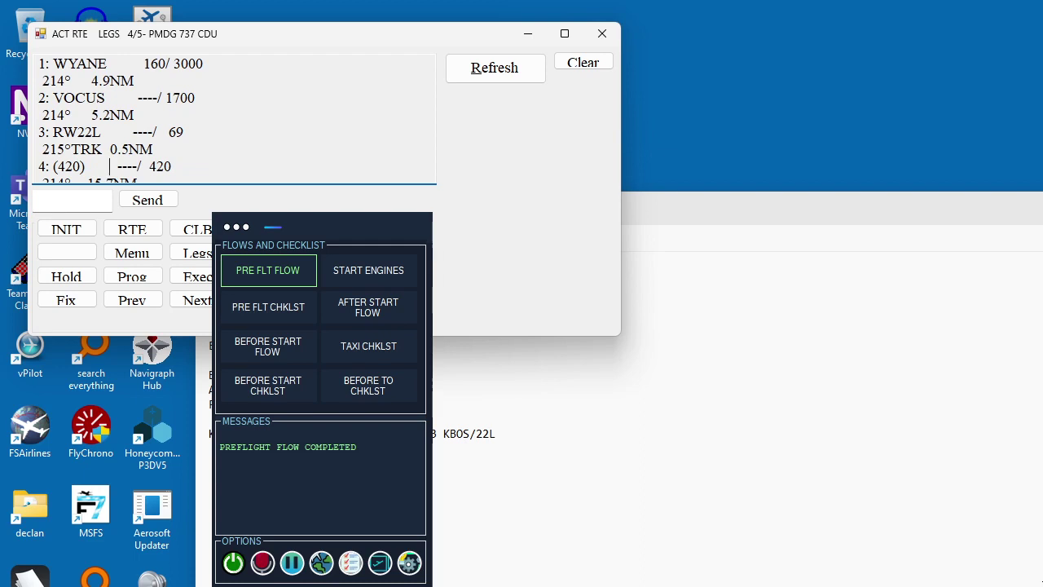
{"action": "scroll", "coordinate": [105, 166], "scroll_direction": "down", "scroll_amount": 1}
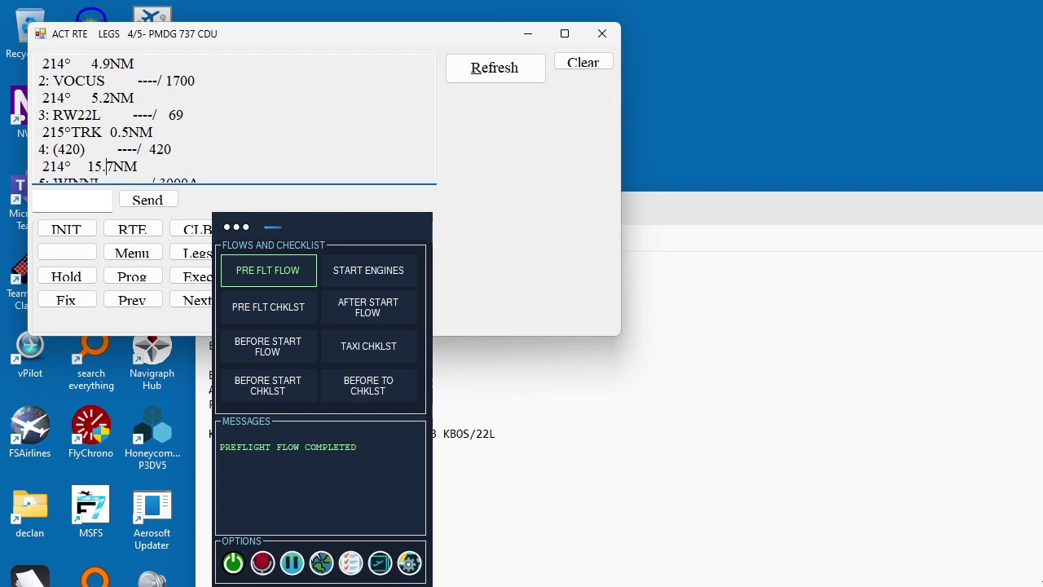
{"action": "scroll", "coordinate": [106, 166], "scroll_direction": "down", "scroll_amount": 1}
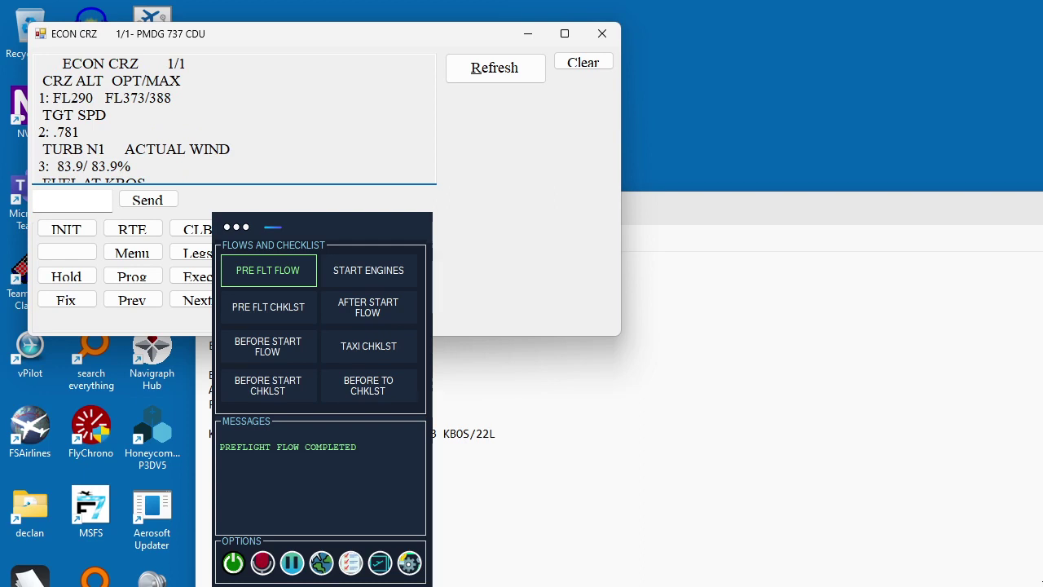
Step: On the cruise page, set the cruise altitude to 25000 and execute the change
{"action": "key", "text": "Tab"}
{"action": "key", "text": "Tab"}
{"action": "key", "text": "Tab"}
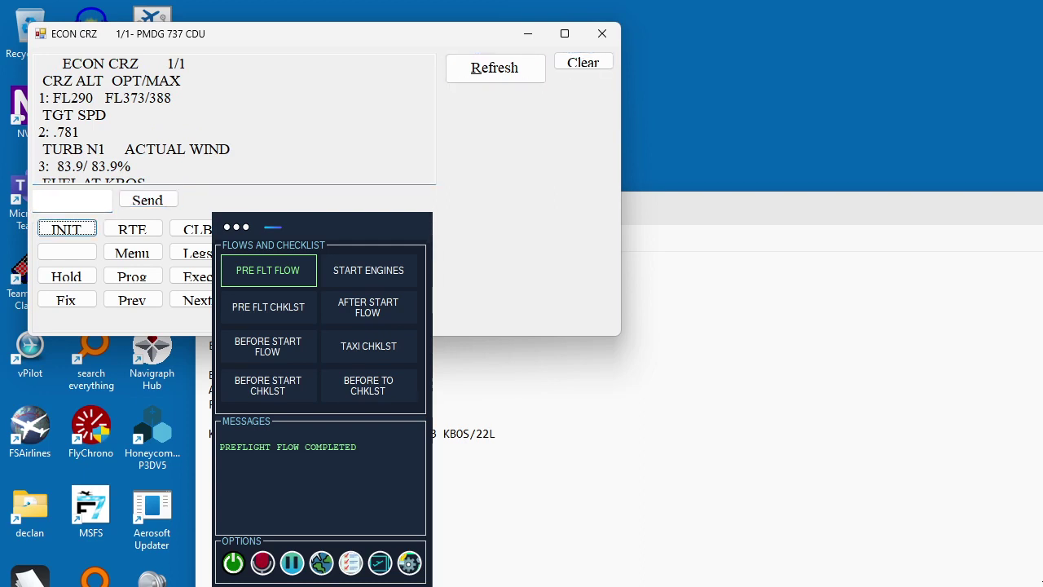
{"action": "key", "text": "Tab"}
{"action": "key", "text": "Tab"}
{"action": "key", "text": "shift+Tab"}
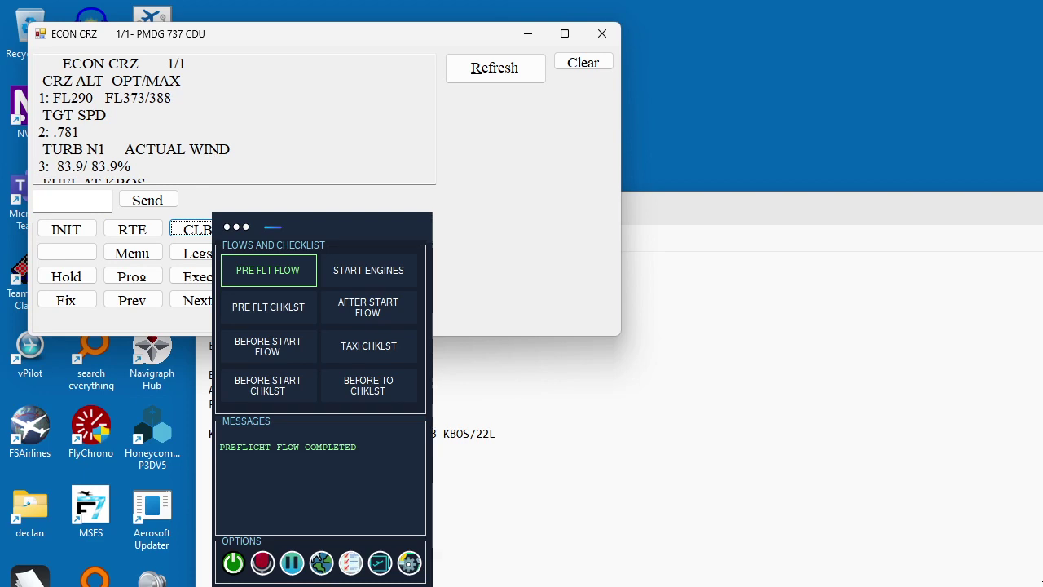
{"action": "key", "text": "shift+Tab"}
{"action": "key", "text": "shift+Tab"}
{"action": "key", "text": "shift+Tab"}
{"action": "key", "text": "shift+Tab"}
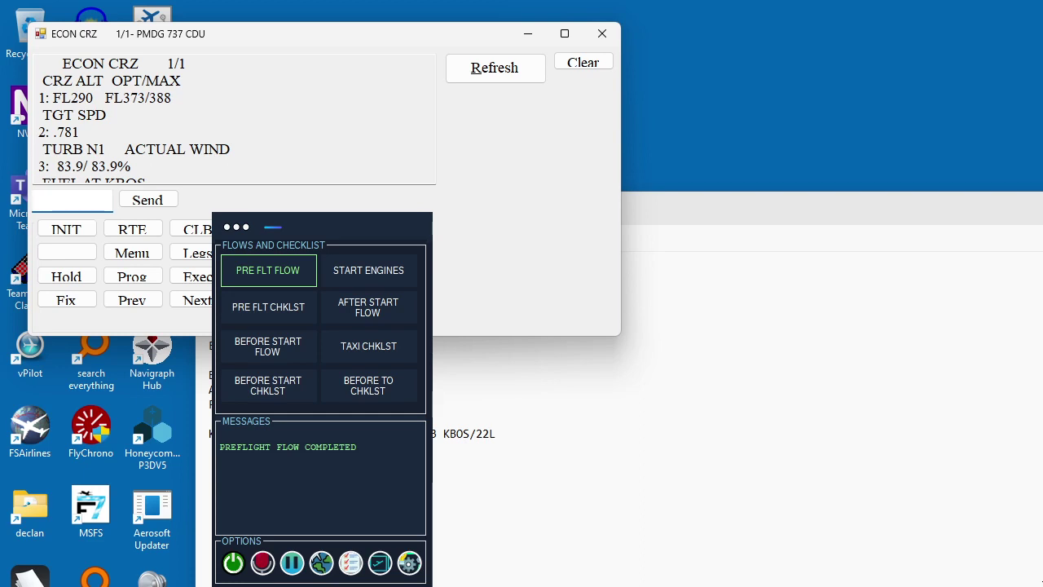
{"action": "type", "text": "25000"}
{"action": "key", "text": "Return"}
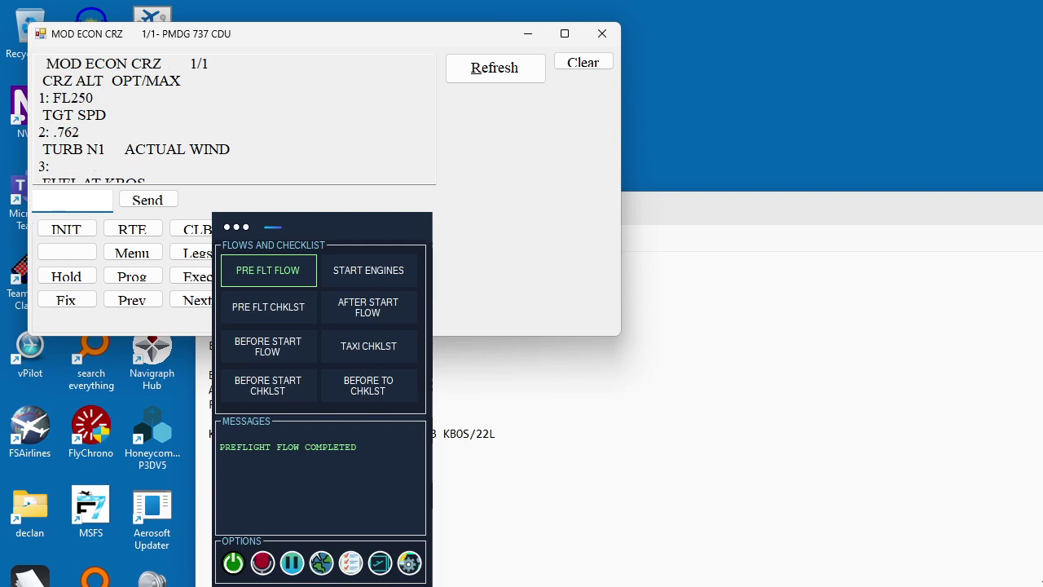
{"action": "key", "text": "Return"}
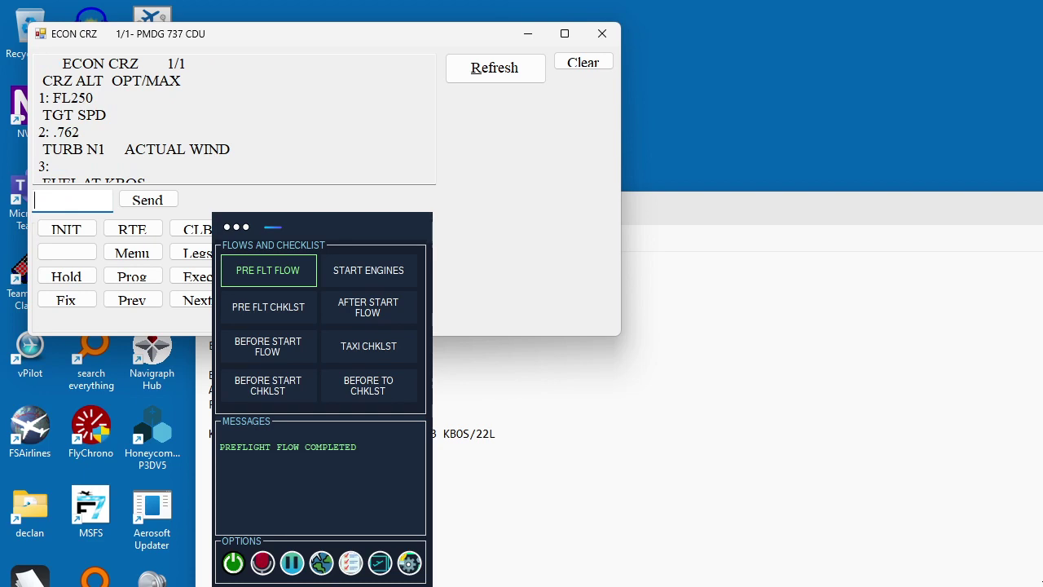
Step: Go back to LEGS page 1 and read the waypoint speed and altitude constraints through AWLIN
{"action": "key", "text": "Tab"}
{"action": "key", "text": "Tab"}
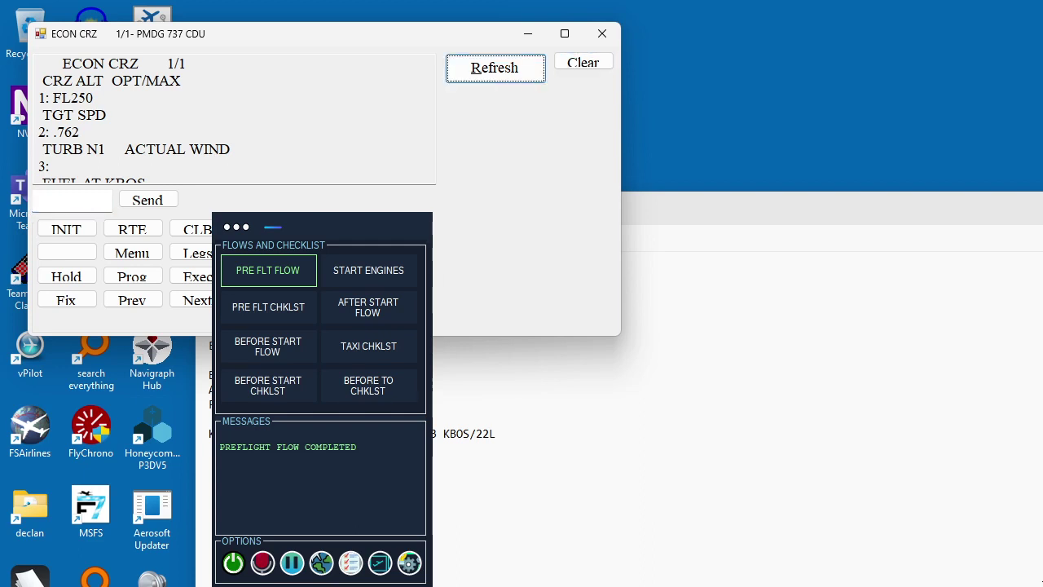
{"action": "key", "text": "Tab"}
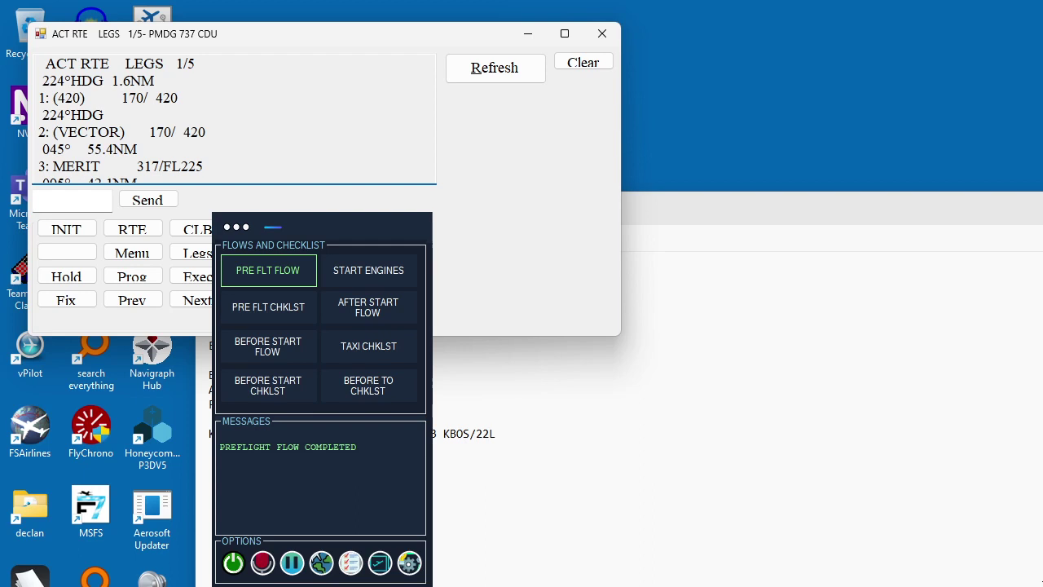
{"action": "key", "text": "Down"}
{"action": "key", "text": "Down"}
{"action": "key", "text": "Down"}
{"action": "key", "text": "Down"}
{"action": "key", "text": "Down"}
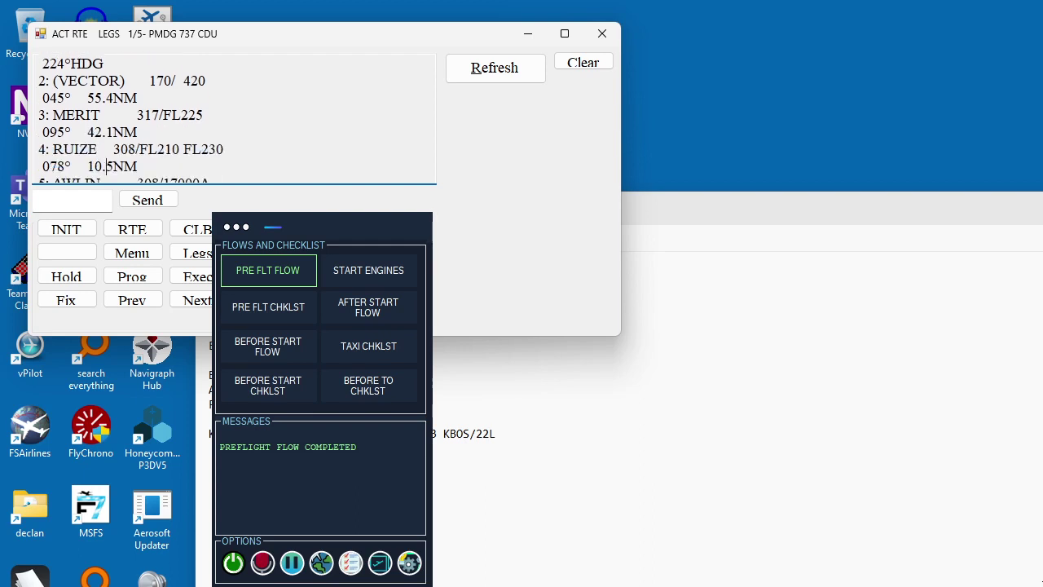
{"action": "key", "text": "Down"}
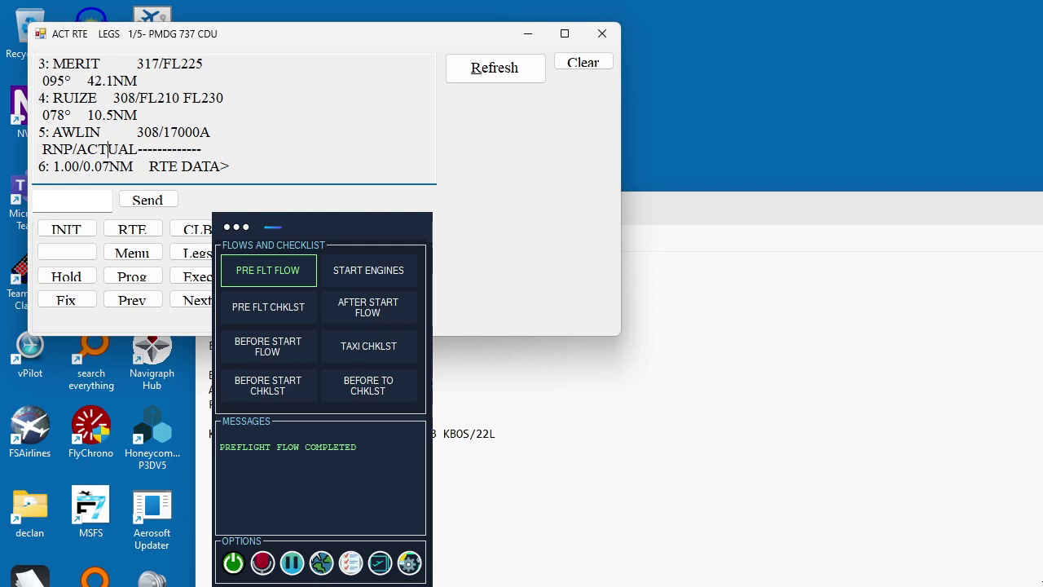
{"action": "key", "text": "Down"}
{"action": "key", "text": "Down"}
{"action": "key", "text": "Down"}
{"action": "key", "text": "Down"}
{"action": "key", "text": "Down"}
{"action": "key", "text": "Down"}
{"action": "key", "text": "Down"}
{"action": "key", "text": "Down"}
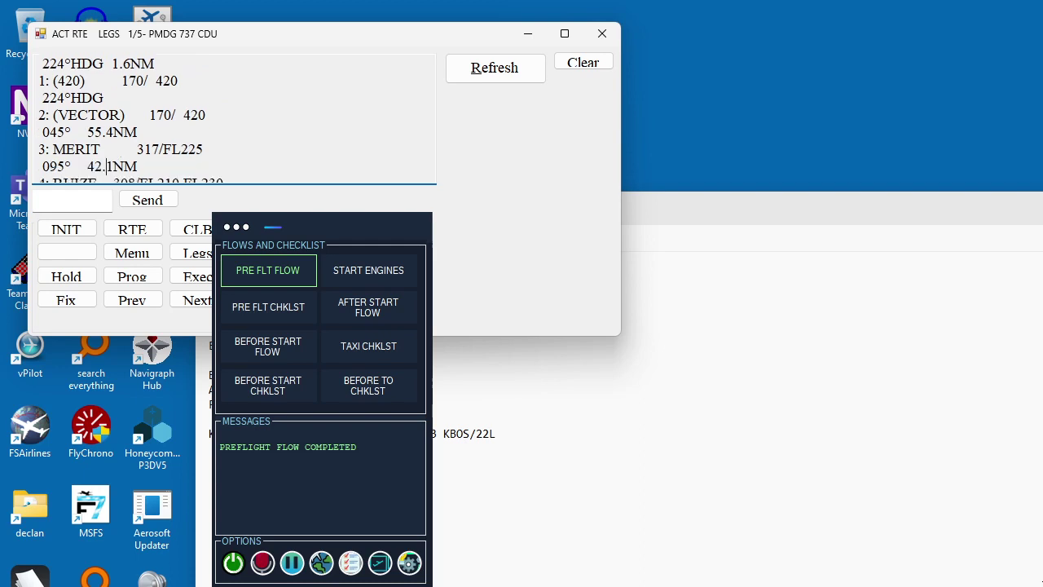
{"action": "key", "text": "Down"}
{"action": "key", "text": "Down"}
{"action": "key", "text": "Down"}
{"action": "key", "text": "Down"}
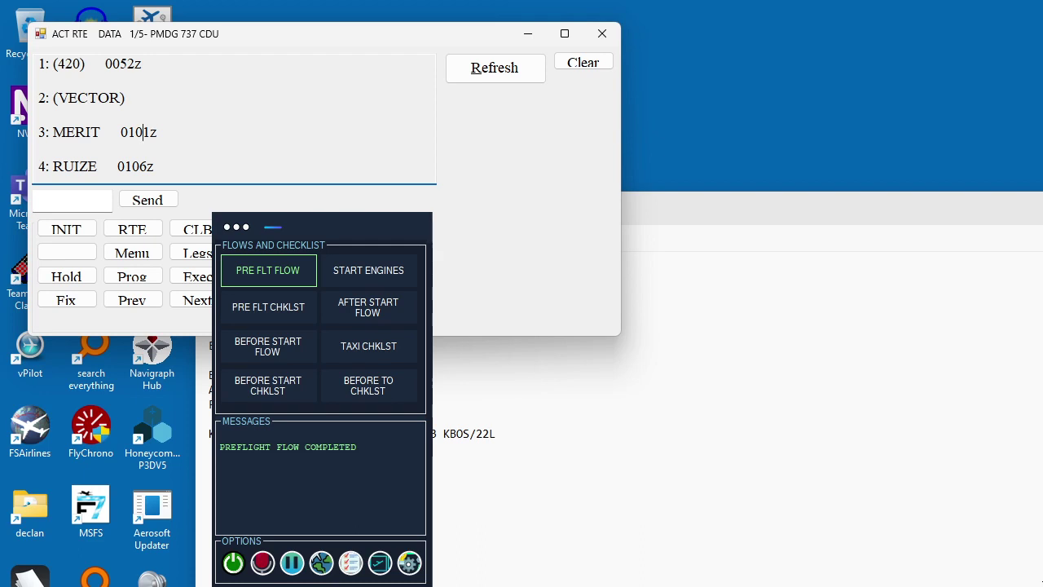
Step: Read the waypoint ETAs and winds on page 1 of the route data, from the first leg through AWLIN
{"action": "key", "text": "Down"}
{"action": "key", "text": "Down"}
{"action": "key", "text": "Down"}
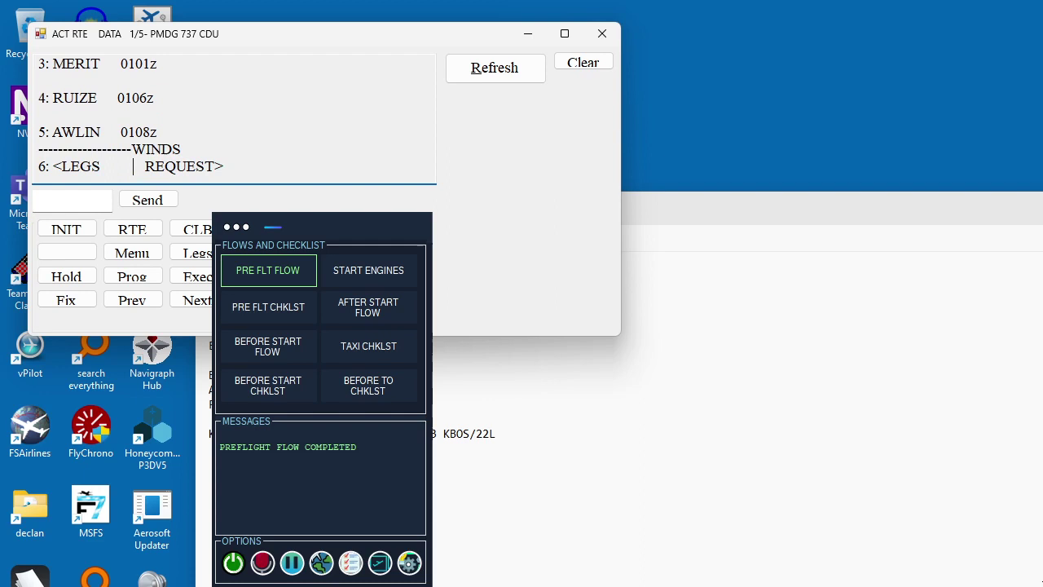
{"action": "key", "text": "Down"}
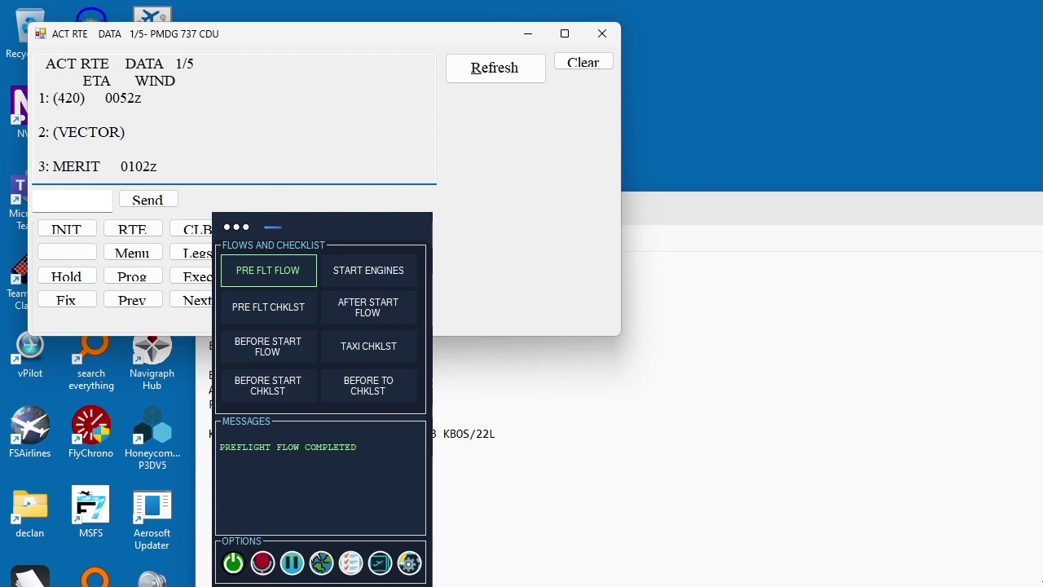
{"action": "scroll", "coordinate": [136, 167], "scroll_direction": "down", "scroll_amount": 1}
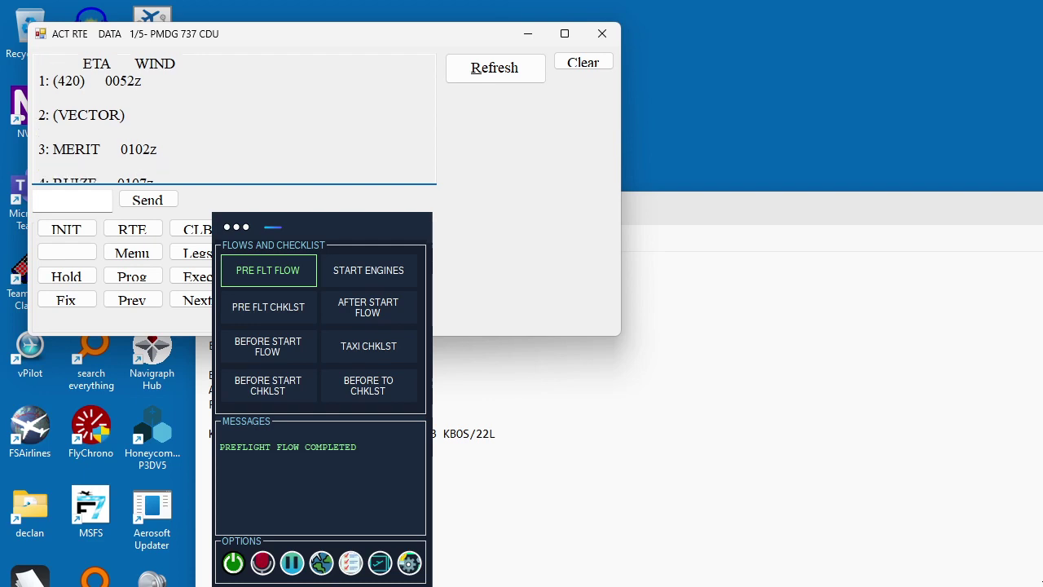
{"action": "scroll", "coordinate": [132, 166], "scroll_direction": "down", "scroll_amount": 3}
{"action": "scroll", "coordinate": [133, 166], "scroll_direction": "up", "scroll_amount": 4}
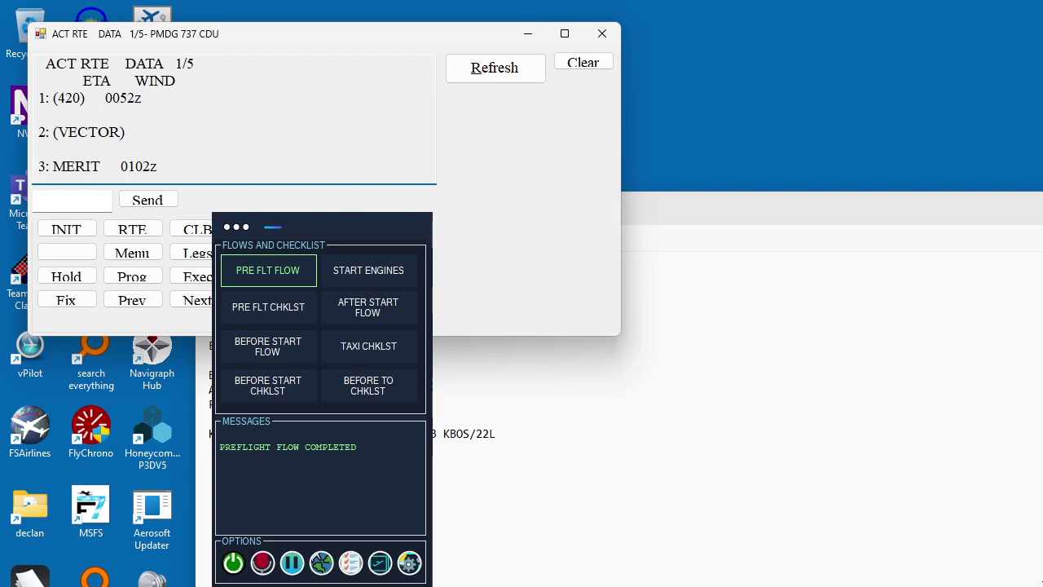
{"action": "scroll", "coordinate": [140, 166], "scroll_direction": "down", "scroll_amount": 2}
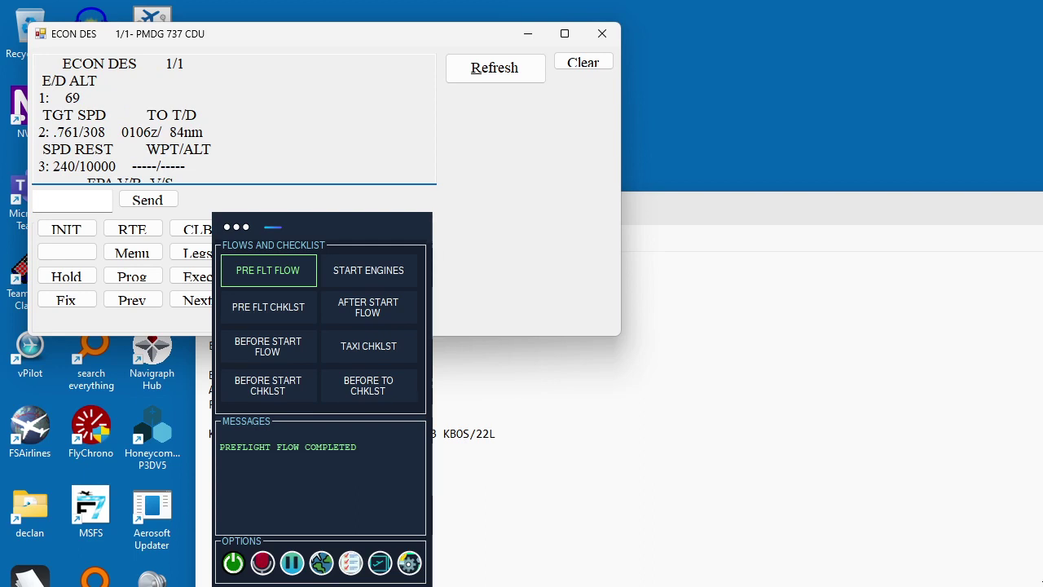
Step: Review the target speed, top of descent and speed restriction on the descent page, and the winds on its forecasts page
{"action": "scroll", "coordinate": [161, 166], "scroll_direction": "down", "scroll_amount": 1}
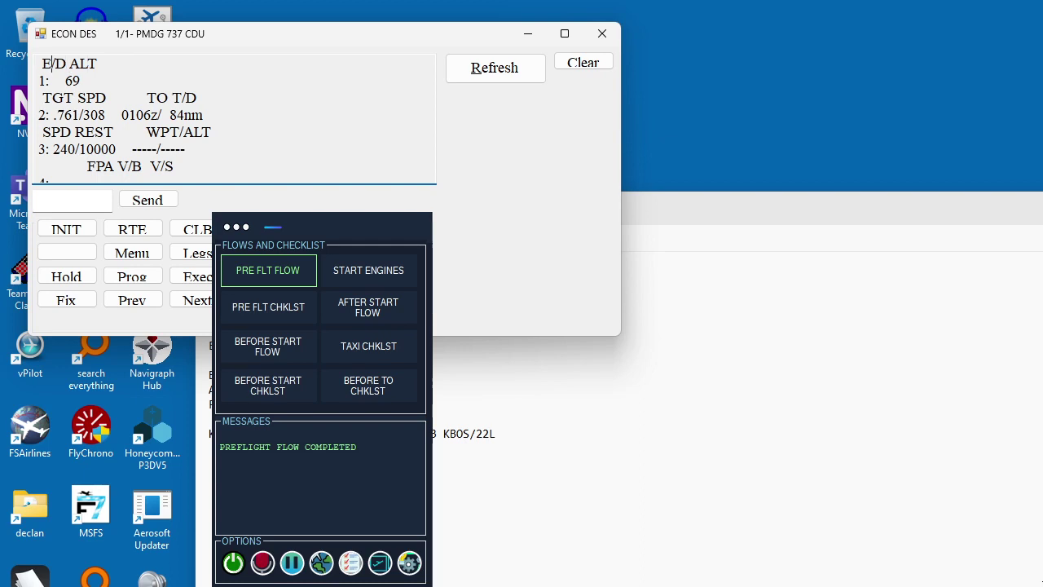
{"action": "scroll", "coordinate": [42, 64], "scroll_direction": "up", "scroll_amount": 1}
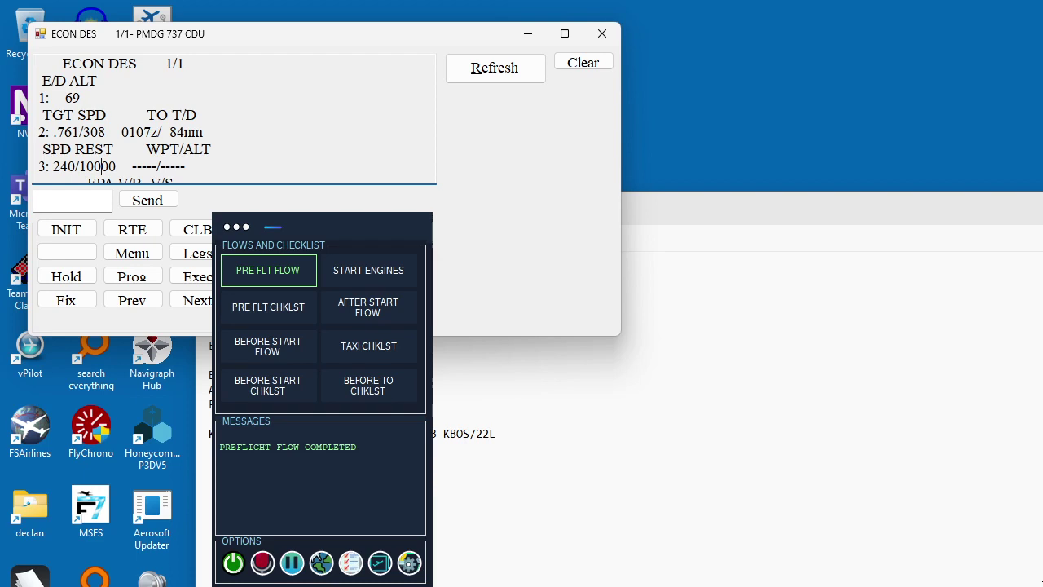
{"action": "key", "text": "Down"}
{"action": "key", "text": "Down"}
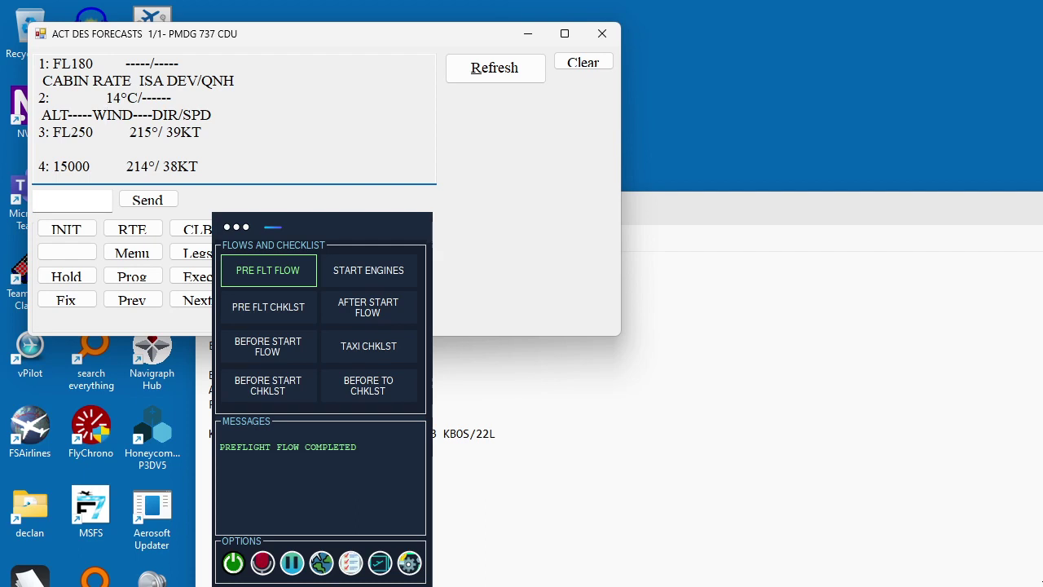
{"action": "left_click", "coordinate": [105, 132]}
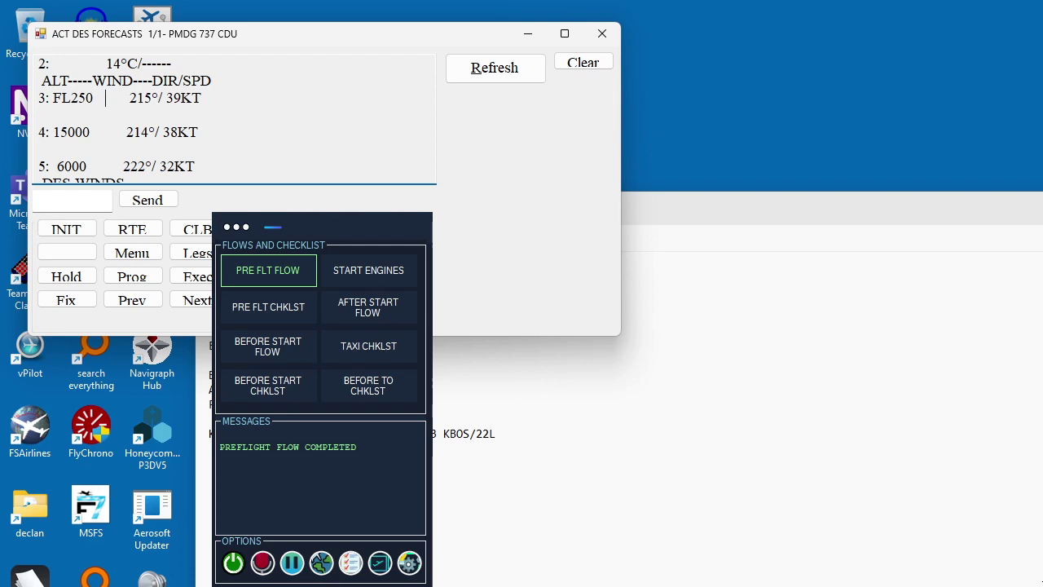
{"action": "scroll", "coordinate": [105, 98], "scroll_direction": "up", "scroll_amount": 2}
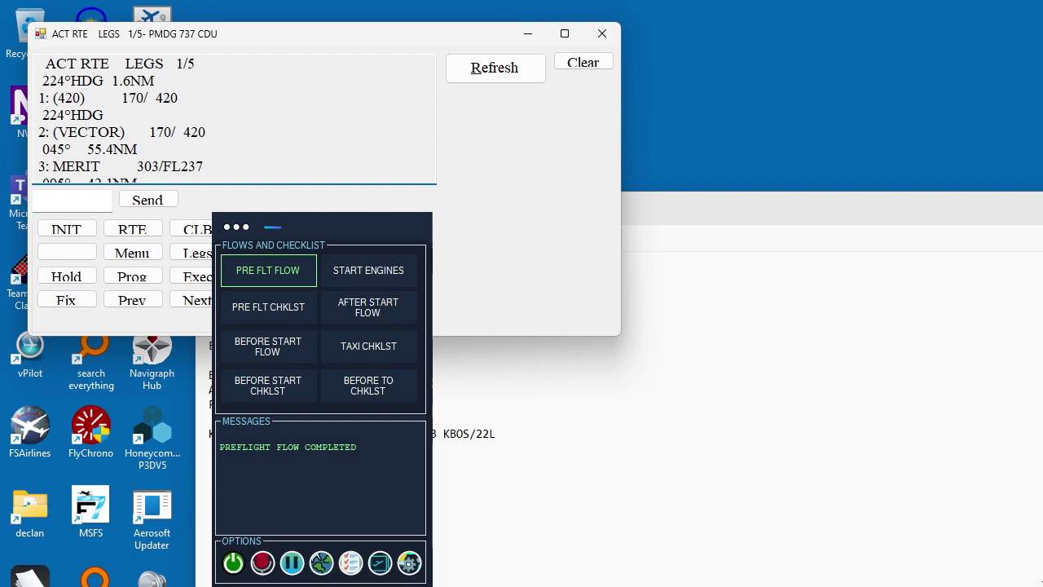
Step: Run the preflight checklist from the flows and checklist window
{"action": "left_click", "coordinate": [684, 522]}
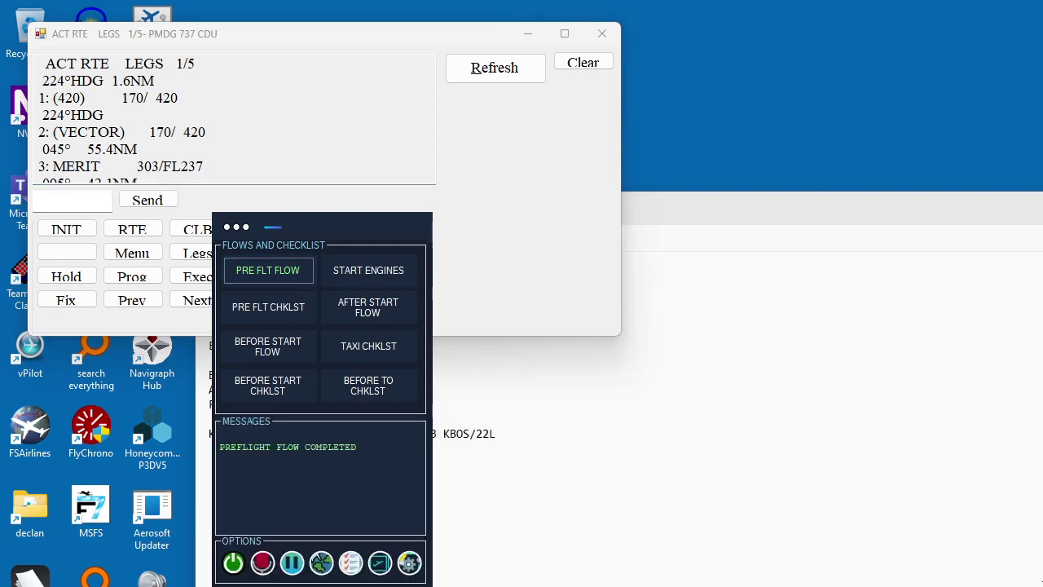
{"action": "left_click", "coordinate": [268, 307]}
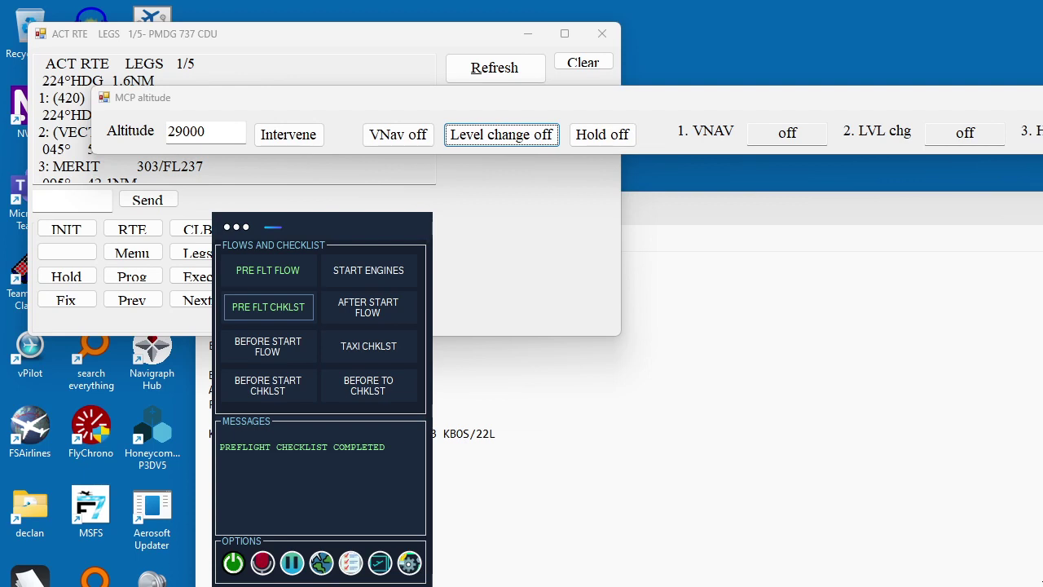
Step: In the MCP altitude window, set the altitude to 25000
{"action": "mouse_move", "coordinate": [570, 586]}
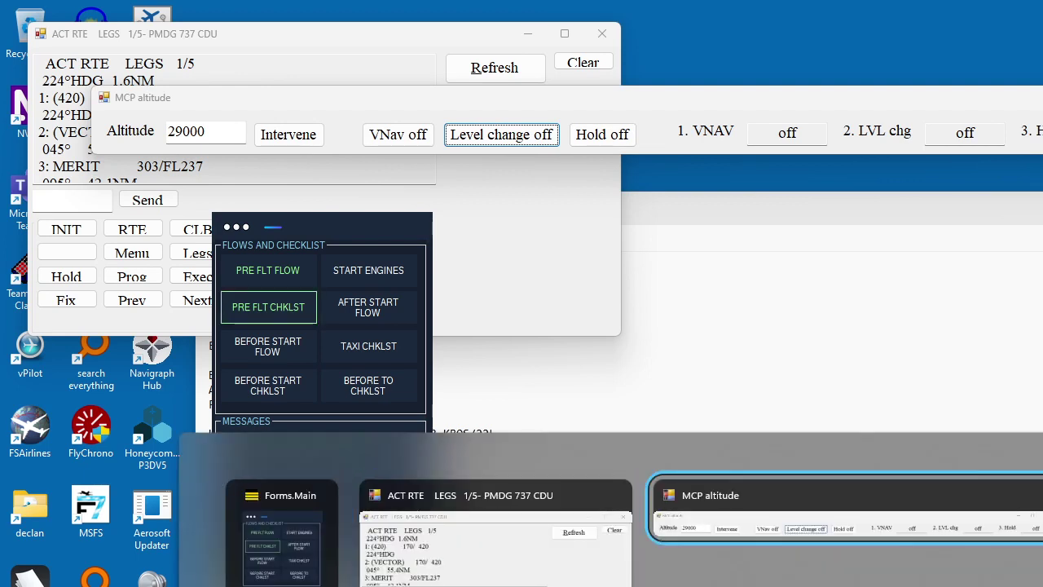
{"action": "key", "text": "Tab"}
{"action": "key", "text": "shift+Tab"}
{"action": "key", "text": "Tab"}
{"action": "key", "text": "Tab"}
{"action": "key", "text": "shift+Tab"}
{"action": "key", "text": "shift+Tab"}
{"action": "key", "text": "shift+Tab"}
{"action": "key", "text": "shift+Tab"}
{"action": "key", "text": "shift+Tab"}
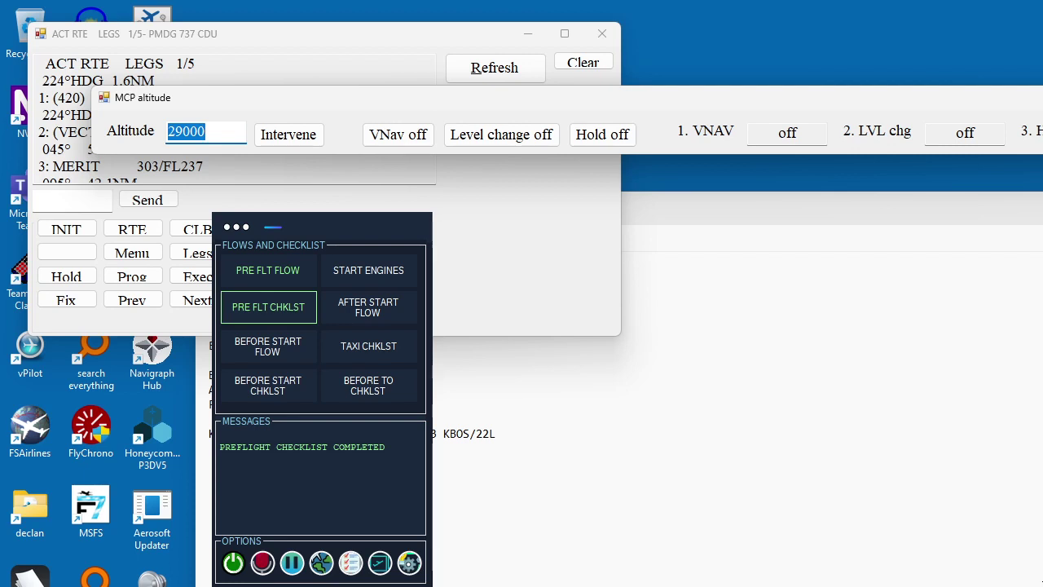
{"action": "type", "text": "25000"}
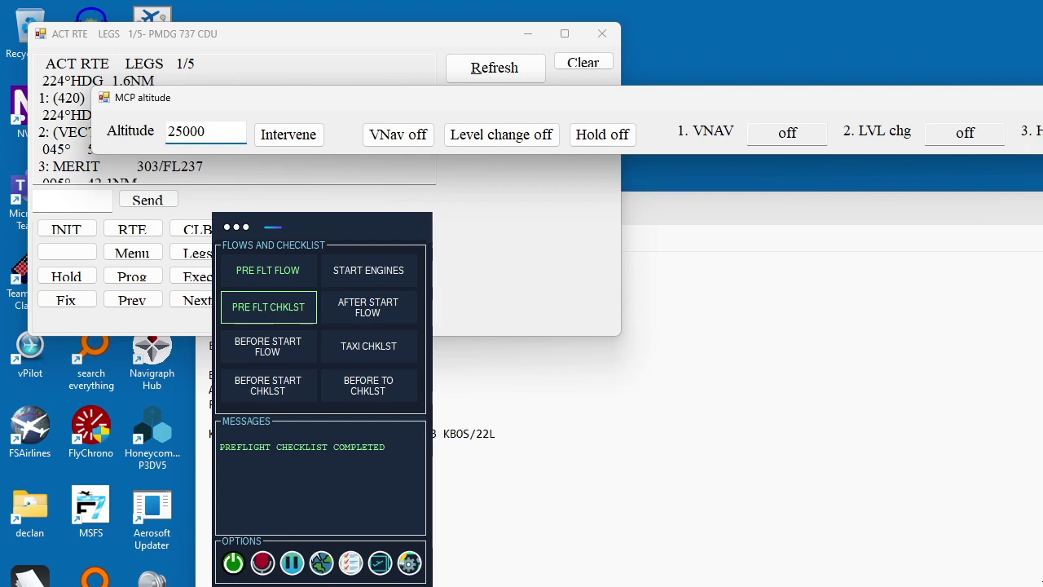
{"action": "key", "text": "Return"}
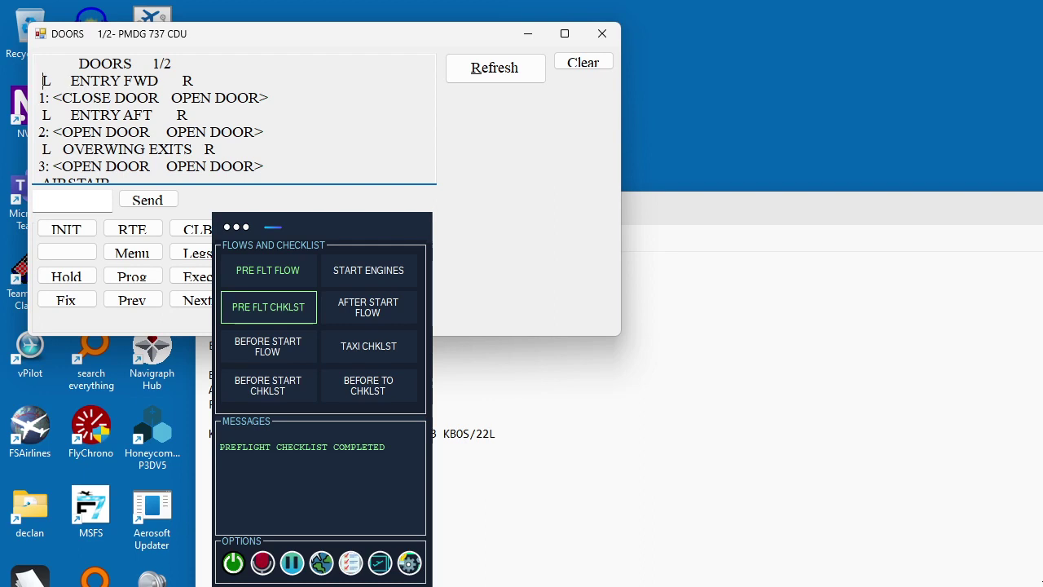
Step: On the CDU doors page, close the left forward entry door and check the status of the remaining doors
{"action": "left_click", "coordinate": [100, 81]}
{"action": "left_click", "coordinate": [39, 80]}
{"action": "left_click", "coordinate": [70, 81]}
{"action": "left_click", "coordinate": [183, 80]}
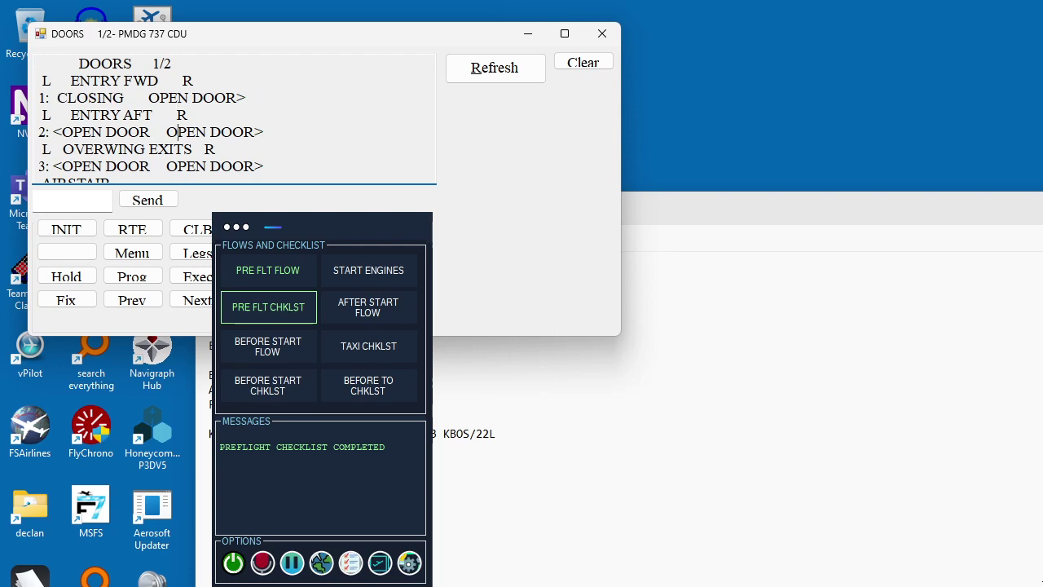
{"action": "left_click", "coordinate": [172, 181]}
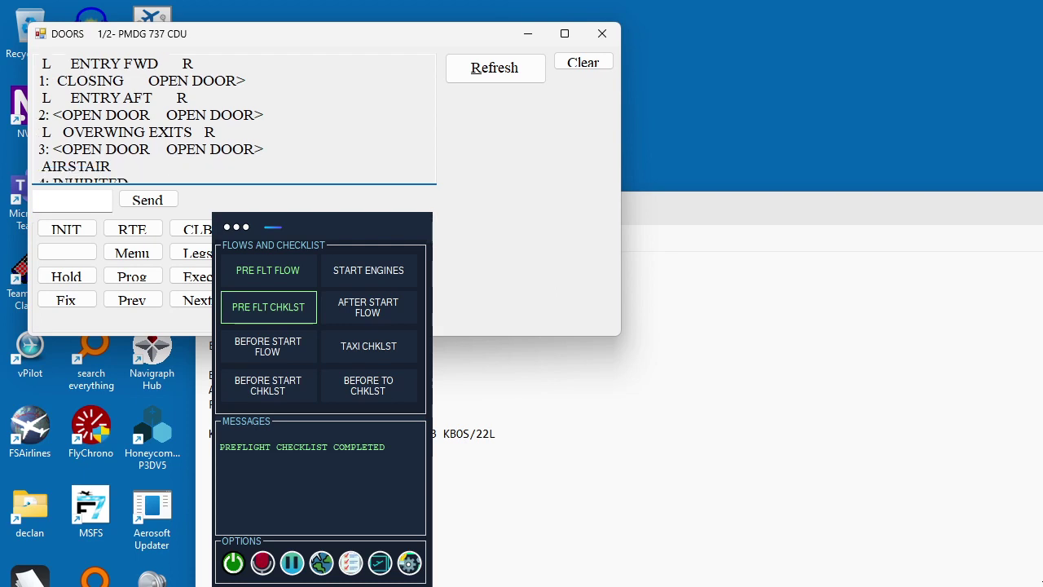
{"action": "left_click", "coordinate": [172, 181]}
{"action": "key", "text": "Down"}
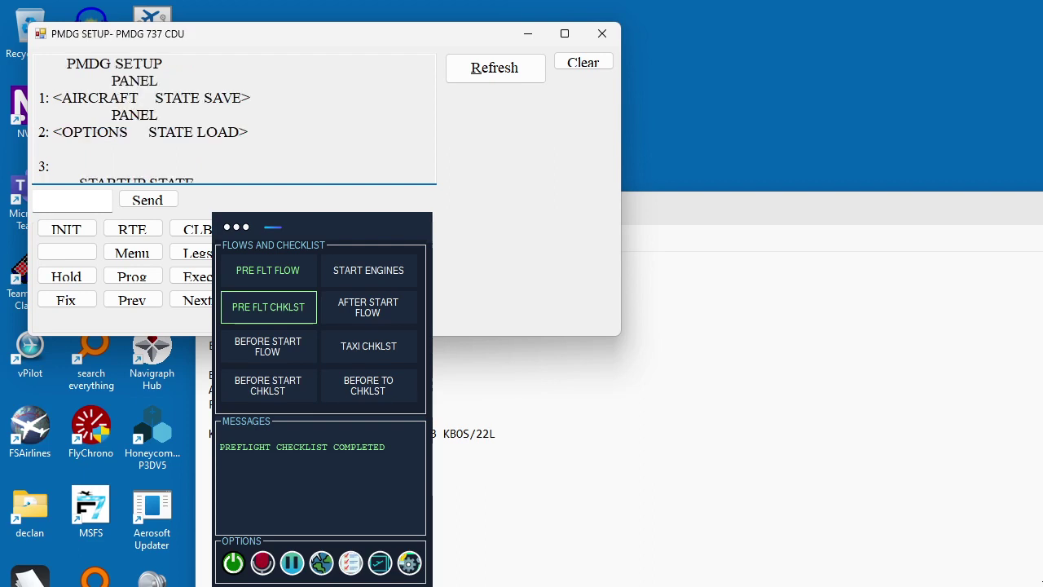
Step: From PMDG Setup, open the aircraft's equipment options at the AFDS page
{"action": "scroll", "coordinate": [138, 123], "scroll_direction": "down", "scroll_amount": 1}
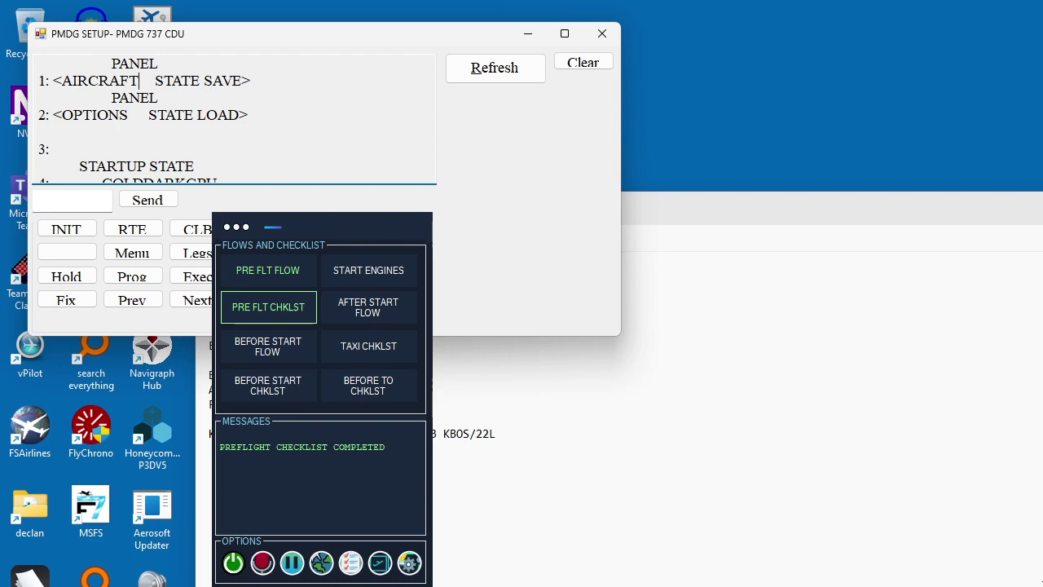
{"action": "left_click", "coordinate": [97, 80]}
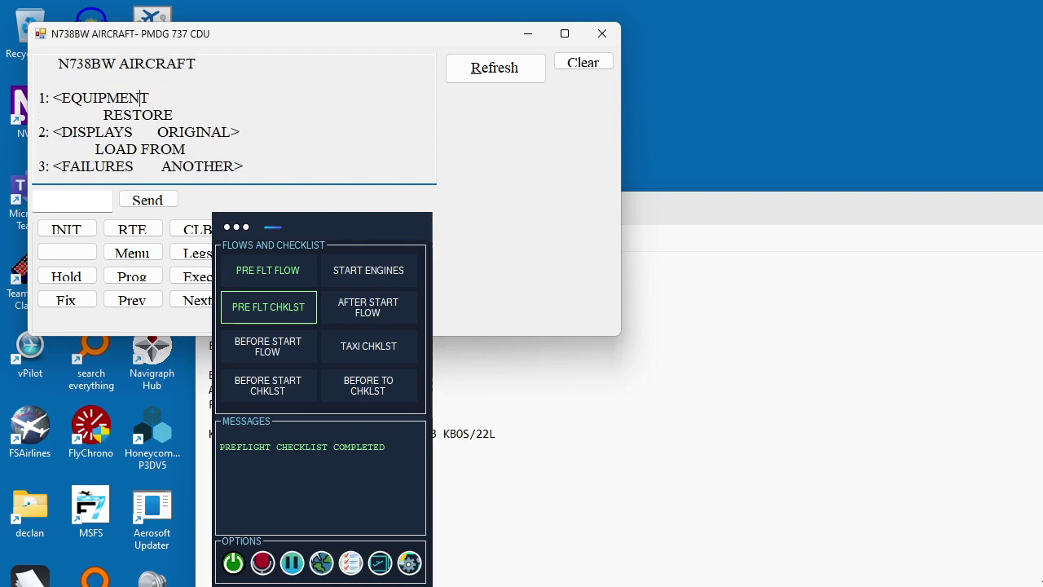
{"action": "left_click", "coordinate": [147, 98]}
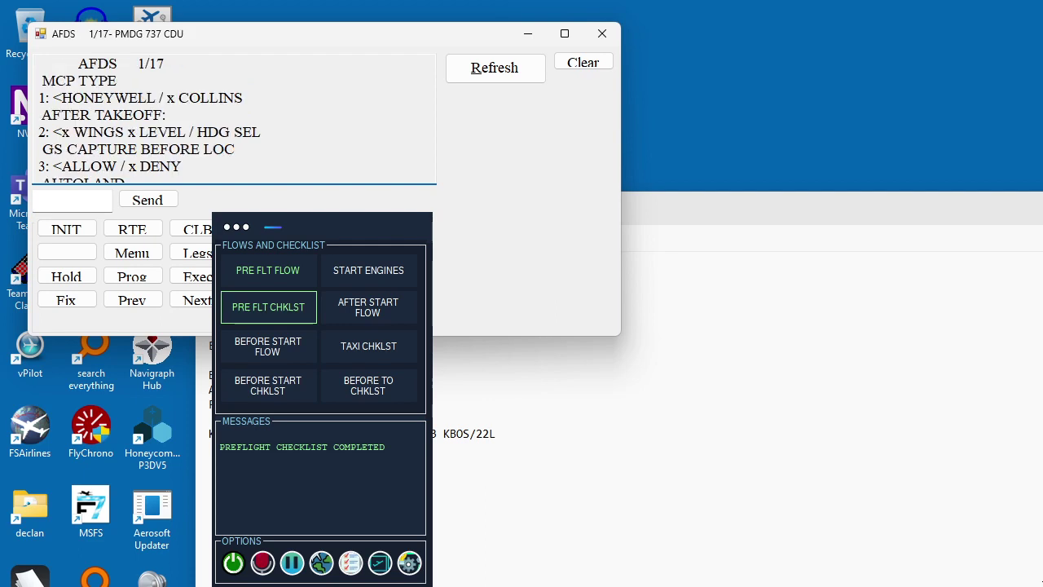
Step: Examine the AFDS options, including MCP type, after-takeoff mode, glideslope capture before localizer and autoland
{"action": "key", "text": "Down"}
{"action": "key", "text": "Down"}
{"action": "key", "text": "Down"}
{"action": "key", "text": "Down"}
{"action": "key", "text": "Down"}
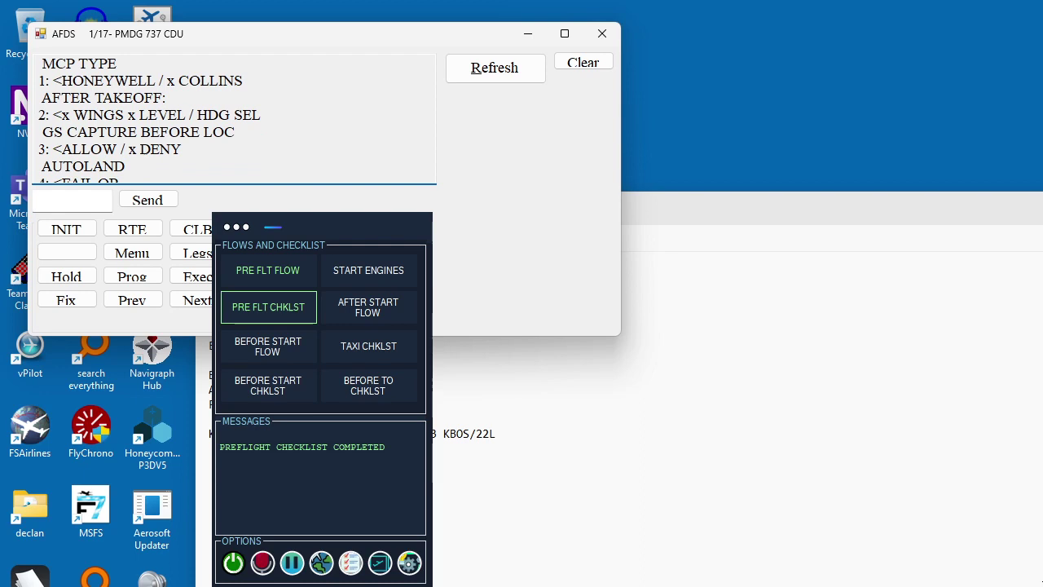
{"action": "key", "text": "Down"}
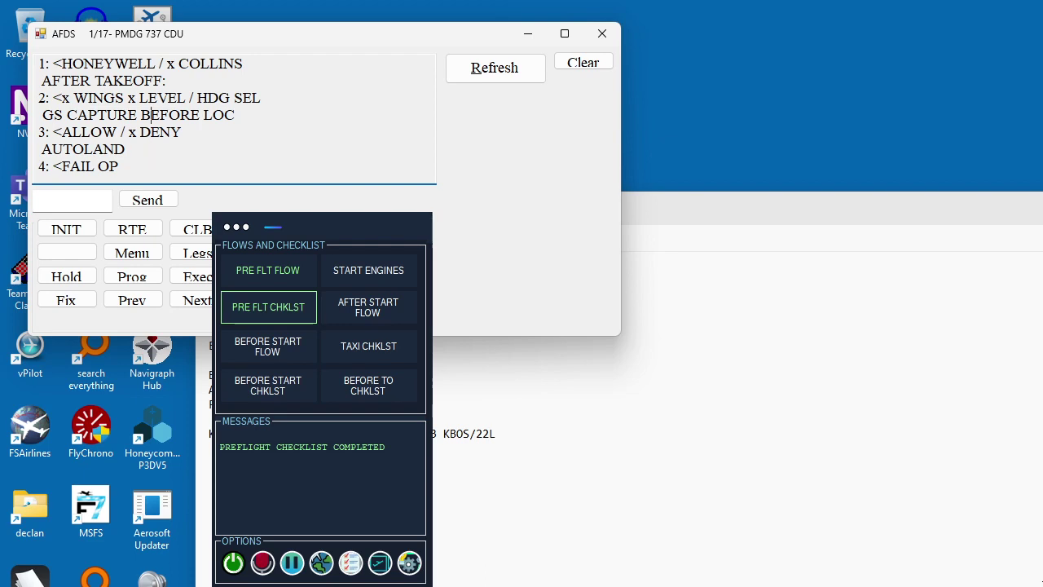
{"action": "scroll", "coordinate": [149, 64], "scroll_direction": "up", "scroll_amount": 1}
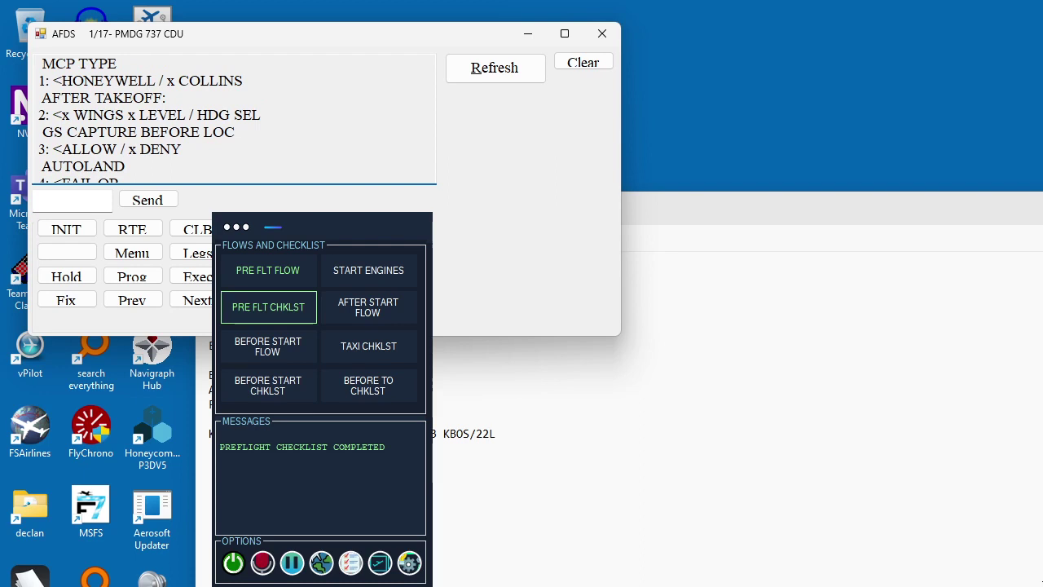
{"action": "scroll", "coordinate": [150, 81], "scroll_direction": "up", "scroll_amount": 1}
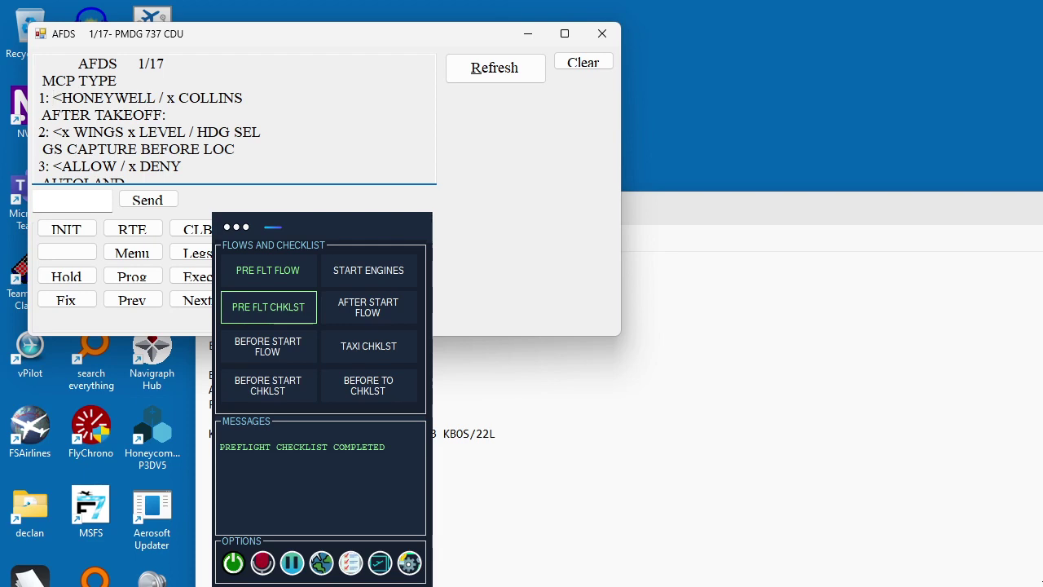
{"action": "left_click", "coordinate": [72, 98]}
{"action": "left_click", "coordinate": [139, 98]}
{"action": "left_click", "coordinate": [178, 98]}
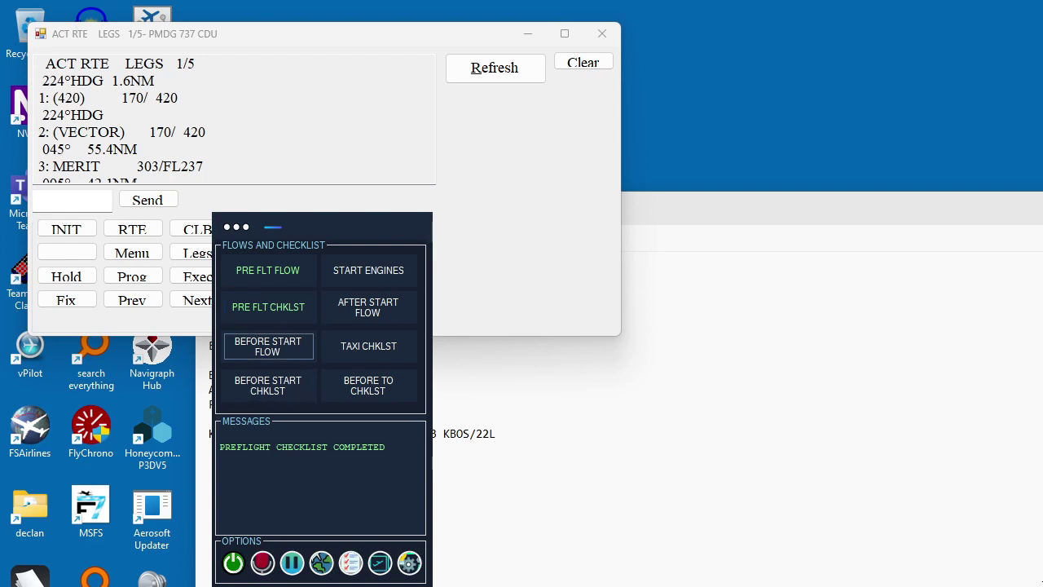
Step: Run the Before Start flow and switch to the 737 Cockpit window
{"action": "left_click", "coordinate": [268, 346]}
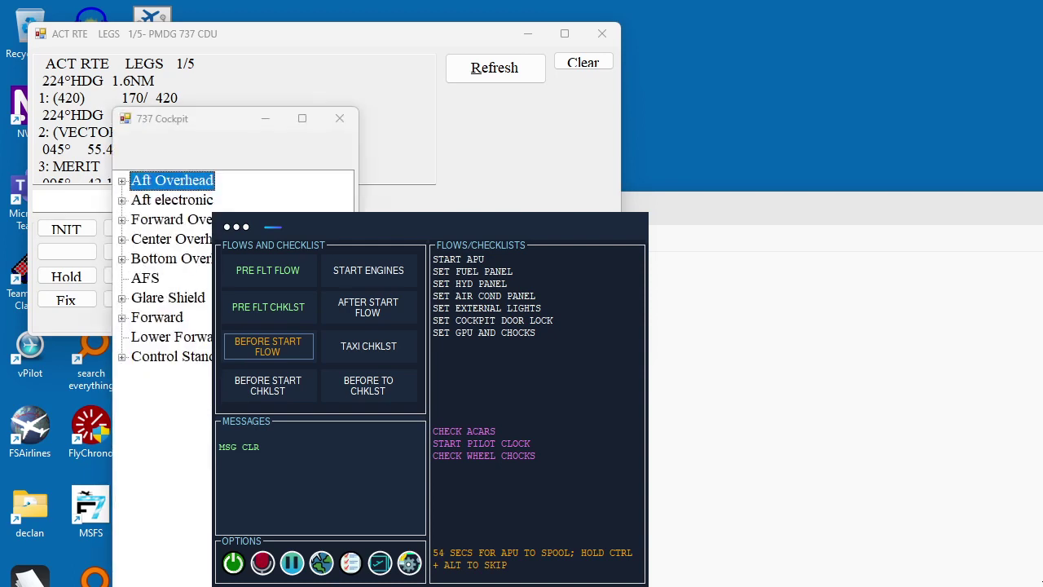
{"action": "key", "text": "alt+Tab"}
{"action": "key", "text": "super"}
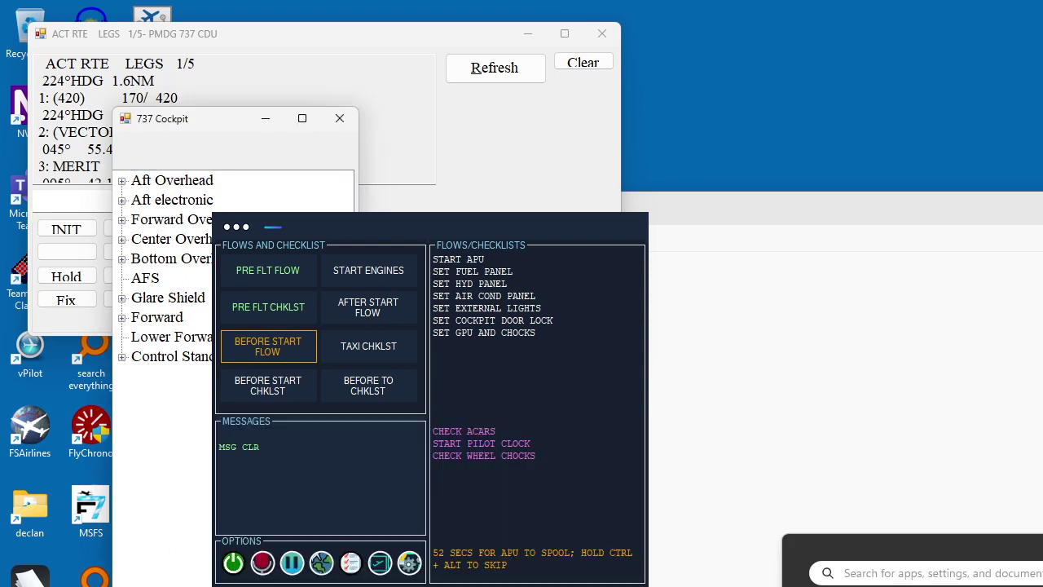
{"action": "key", "text": "Escape"}
Step: In the 737 Cockpit tree, examine the Aft Overhead panels from ADIRU and PSEU through EEC to the flight recorder
{"action": "key", "text": "Right"}
{"action": "key", "text": "Right"}
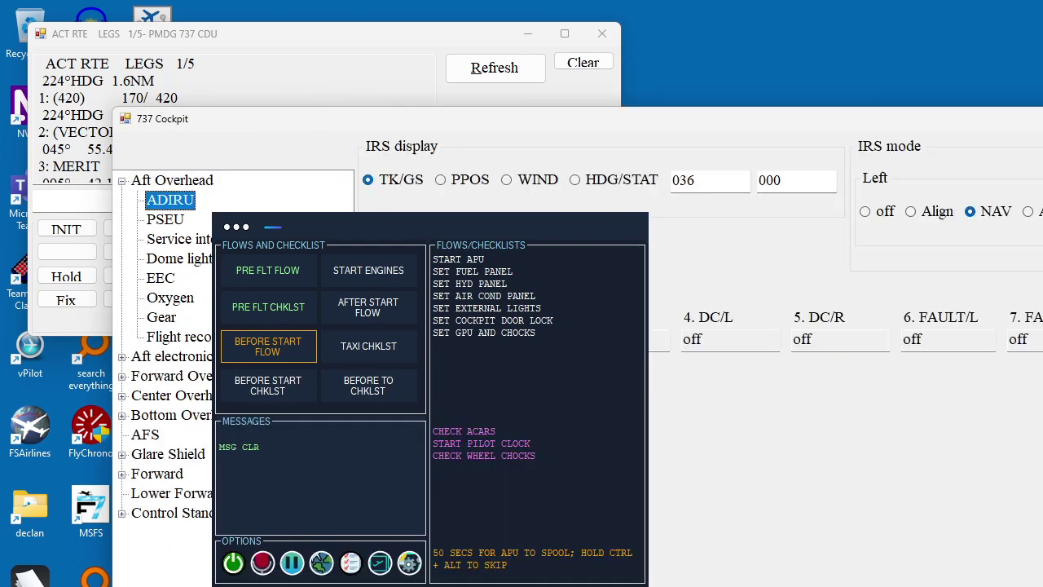
{"action": "key", "text": "Left"}
{"action": "key", "text": "Left"}
{"action": "key", "text": "Right"}
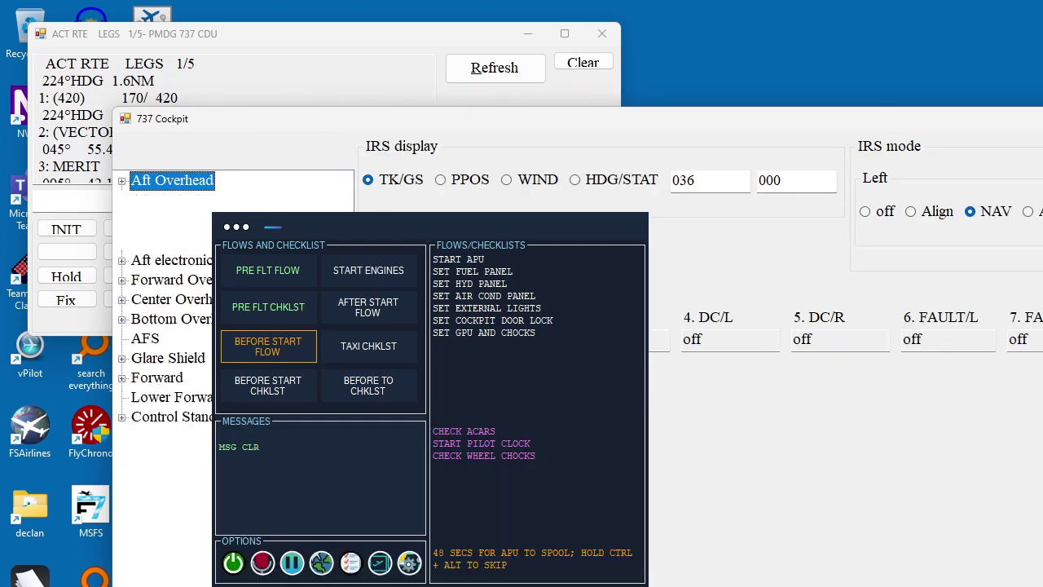
{"action": "key", "text": "Right"}
{"action": "key", "text": "Down"}
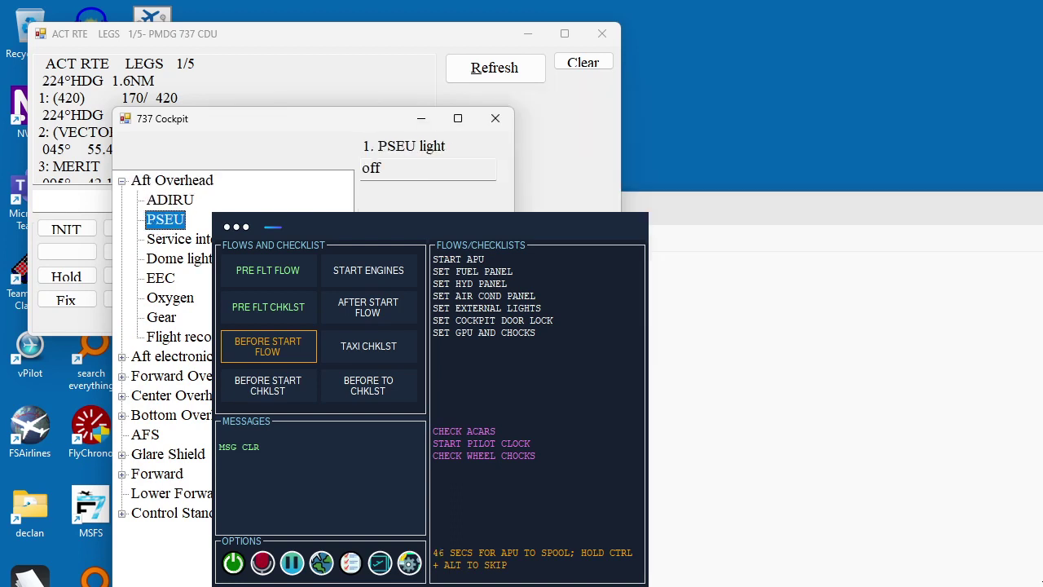
{"action": "key", "text": "Down"}
{"action": "key", "text": "Down"}
{"action": "key", "text": "Down"}
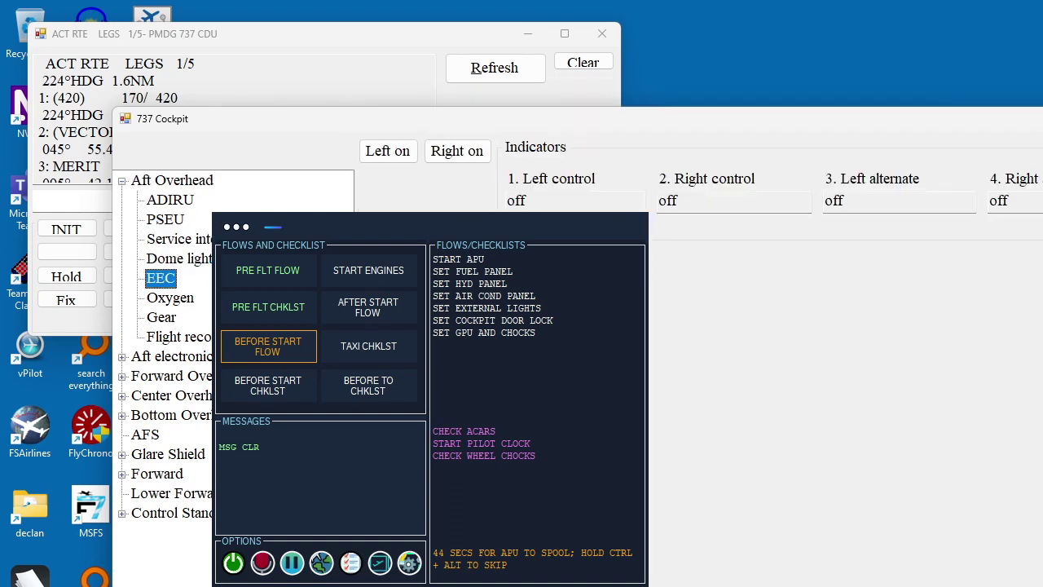
{"action": "key", "text": "Down"}
{"action": "key", "text": "Down"}
{"action": "key", "text": "Down"}
{"action": "key", "text": "Down"}
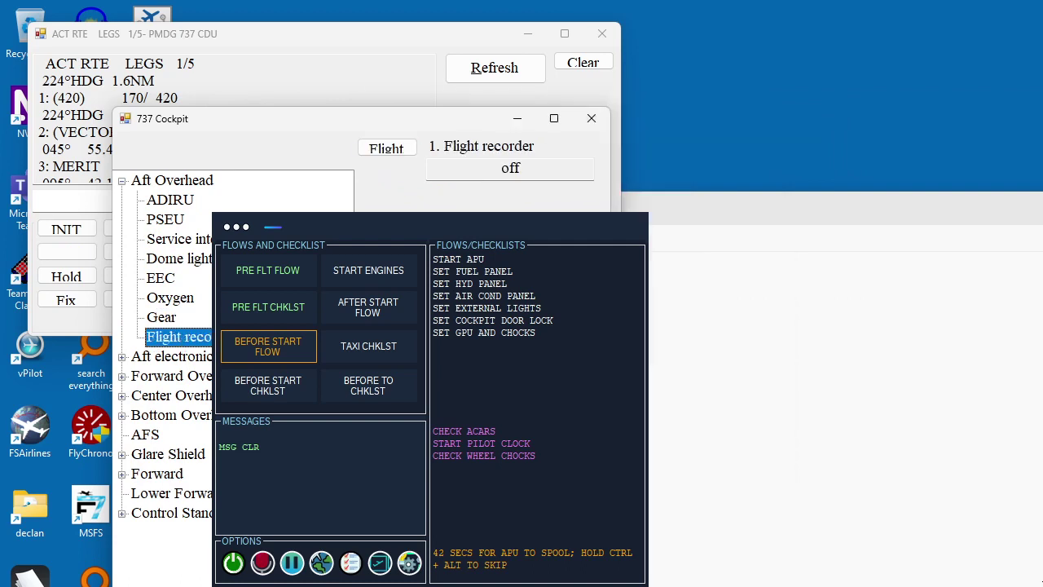
{"action": "key", "text": "Right"}
{"action": "key", "text": "Left"}
{"action": "key", "text": "Down"}
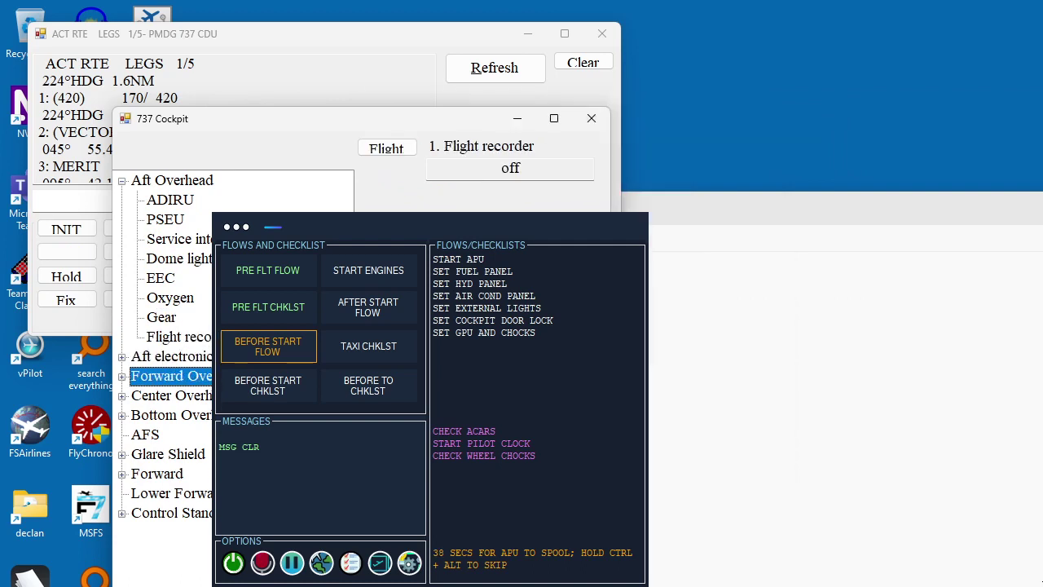
{"action": "key", "text": "Down"}
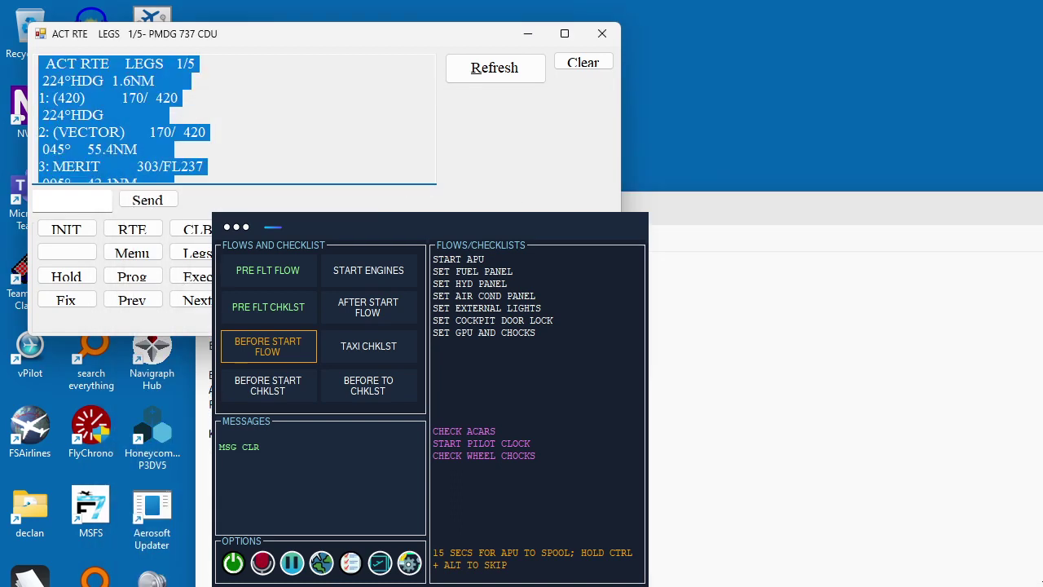
Step: Switch to Microsoft Flight Simulator, then return to the PMDG 737 CDU at its Pushback page
{"action": "key", "text": "alt+Tab"}
{"action": "key", "text": "alt+Tab"}
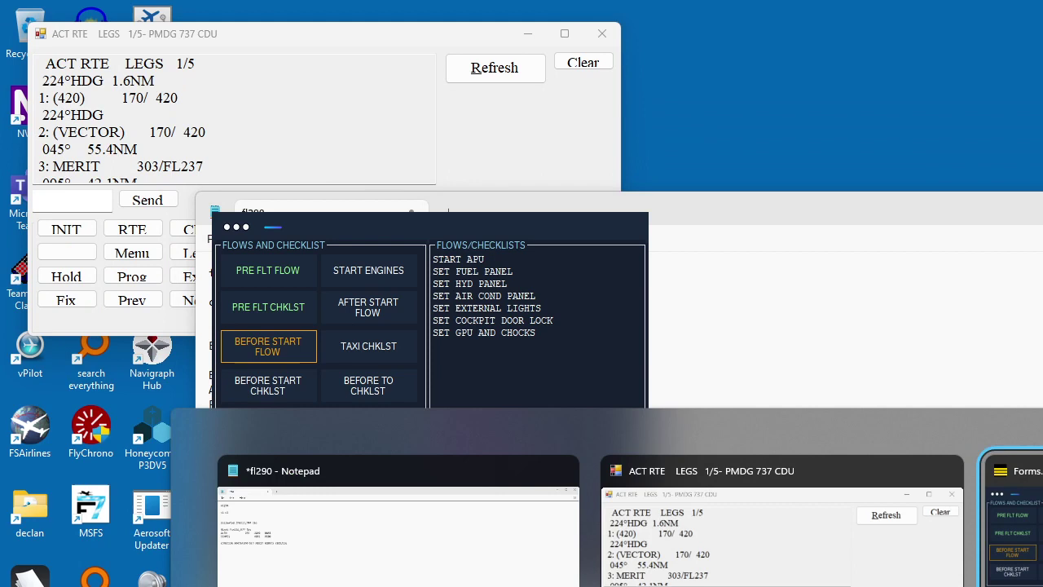
{"action": "key", "text": "alt+Tab"}
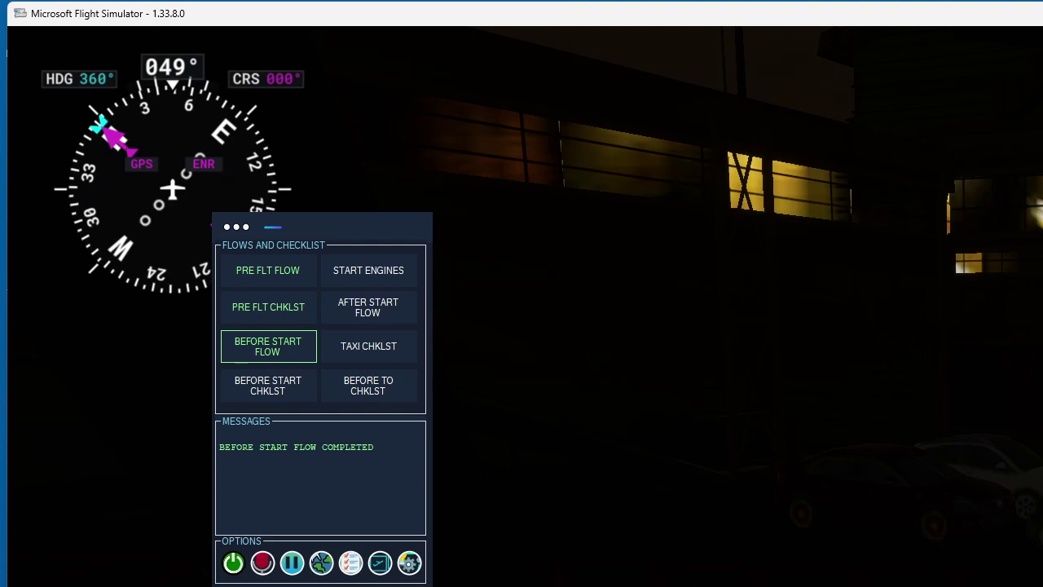
{"action": "key", "text": "alt+Tab"}
{"action": "key", "text": "alt+Tab"}
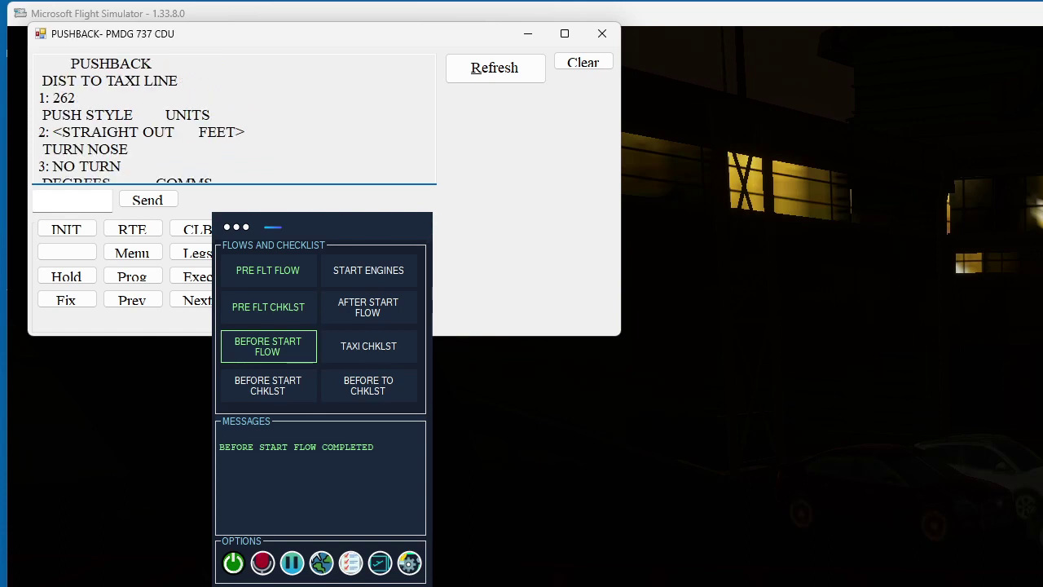
Step: On the CDU Pushback page, set the push style to Standard L and the nose turn to left
{"action": "left_click", "coordinate": [39, 97]}
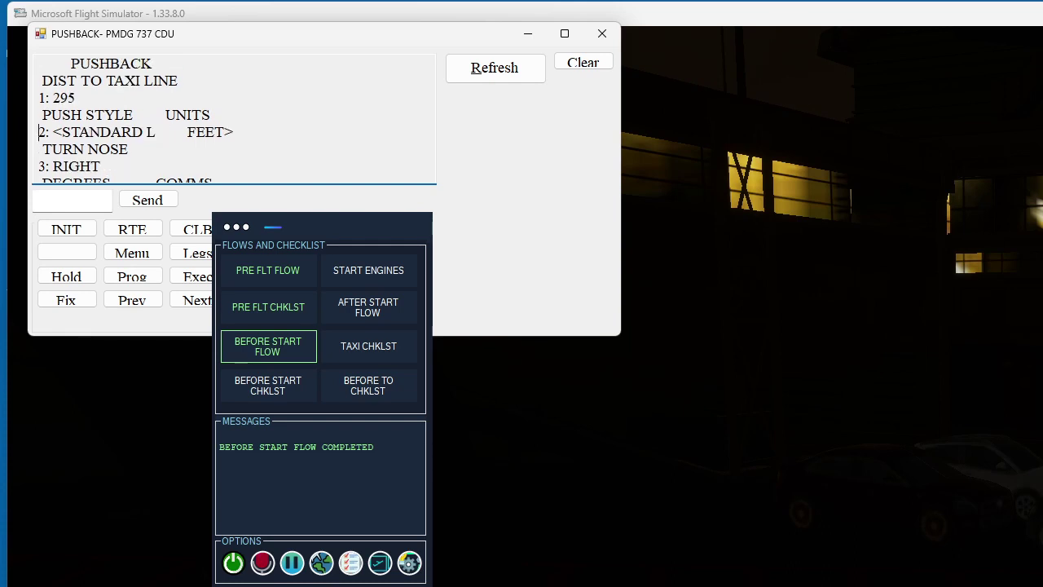
{"action": "left_click", "coordinate": [39, 115]}
{"action": "left_click", "coordinate": [39, 132]}
{"action": "left_click", "coordinate": [39, 149]}
{"action": "key", "text": "Down"}
{"action": "key", "text": "Down"}
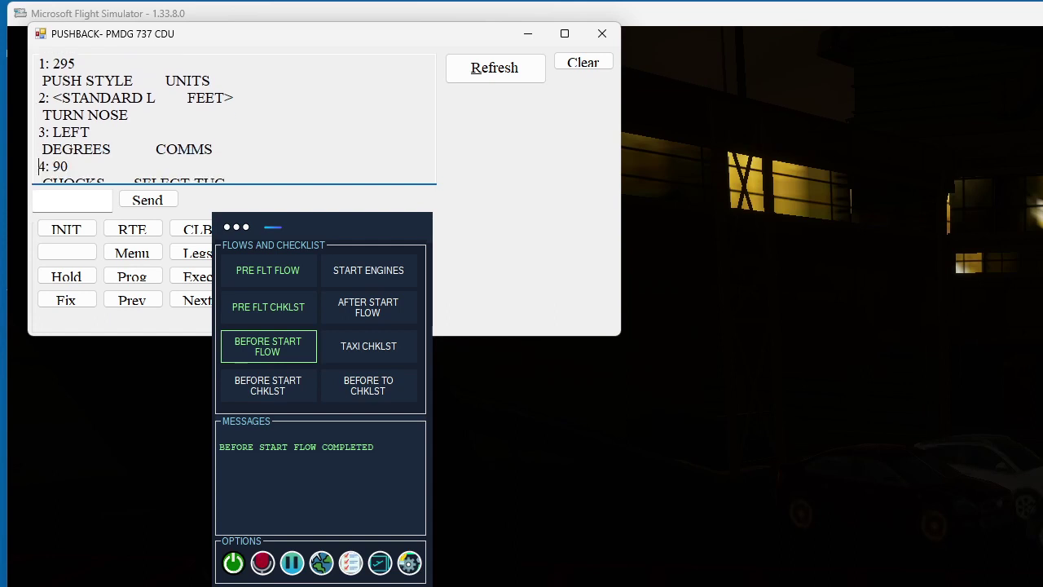
Step: Check the chocks setting, select the TPX 200 tug and start the pushback
{"action": "key", "text": "Down"}
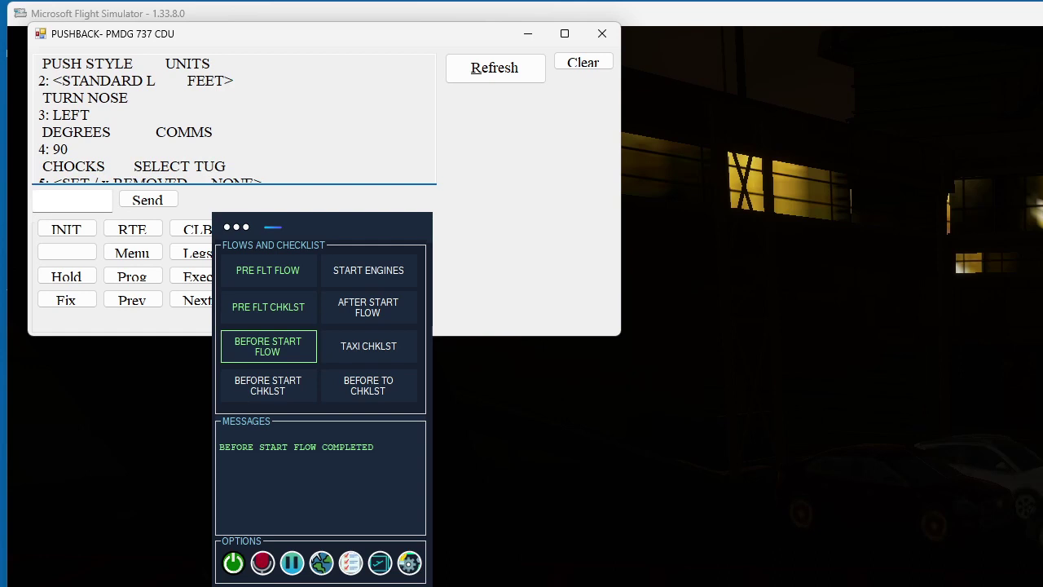
{"action": "key", "text": "Down"}
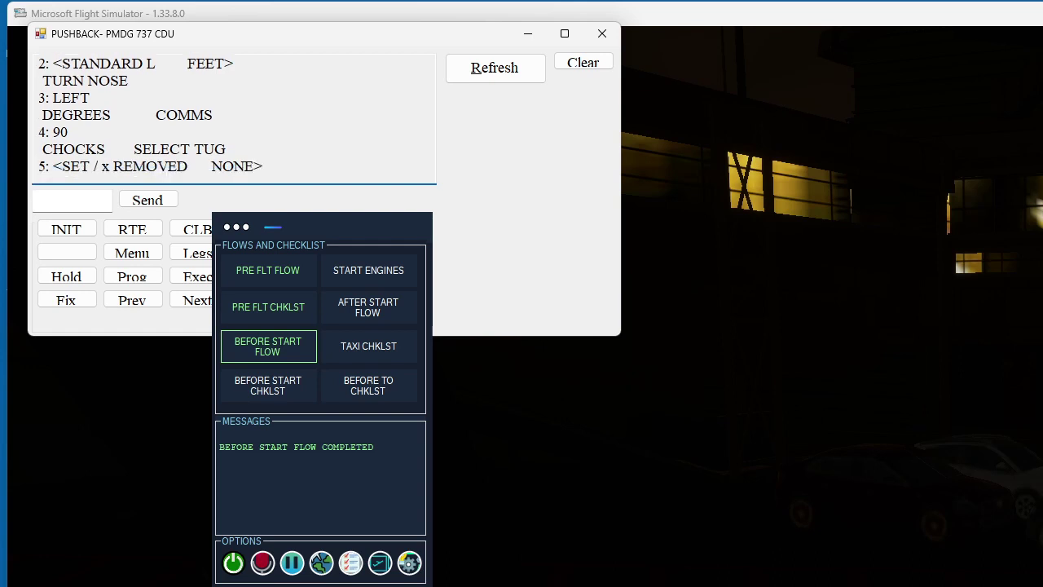
{"action": "key", "text": "Right"}
{"action": "key", "text": "Right"}
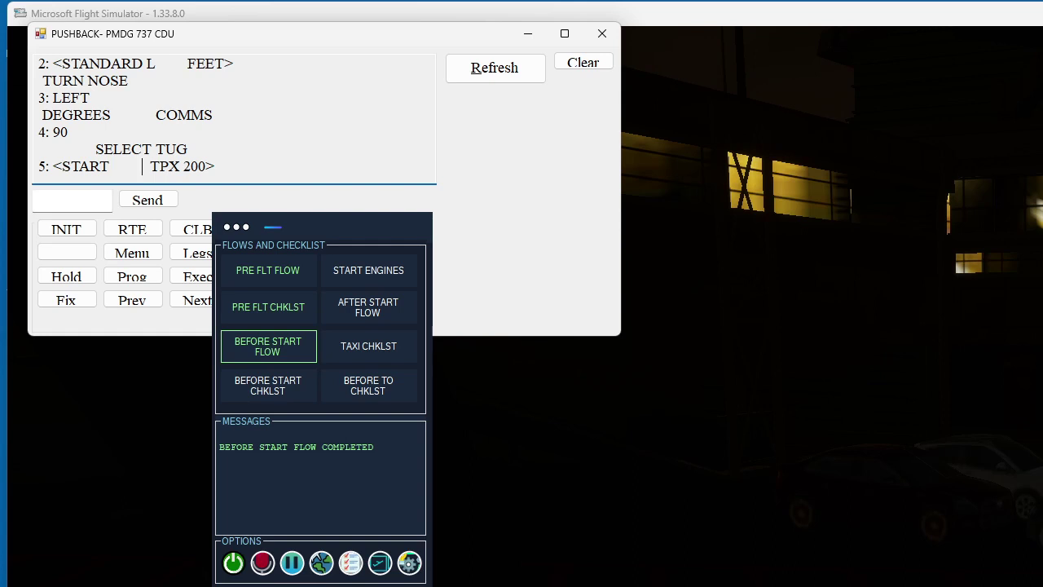
{"action": "scroll", "coordinate": [142, 166], "scroll_direction": "up", "scroll_amount": 2}
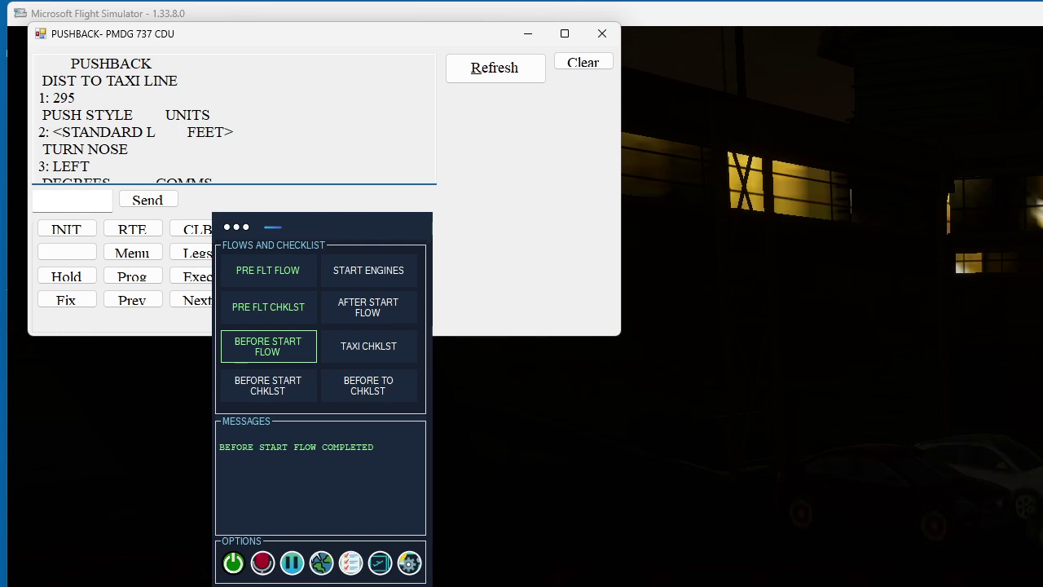
{"action": "key", "text": "alt+Tab"}
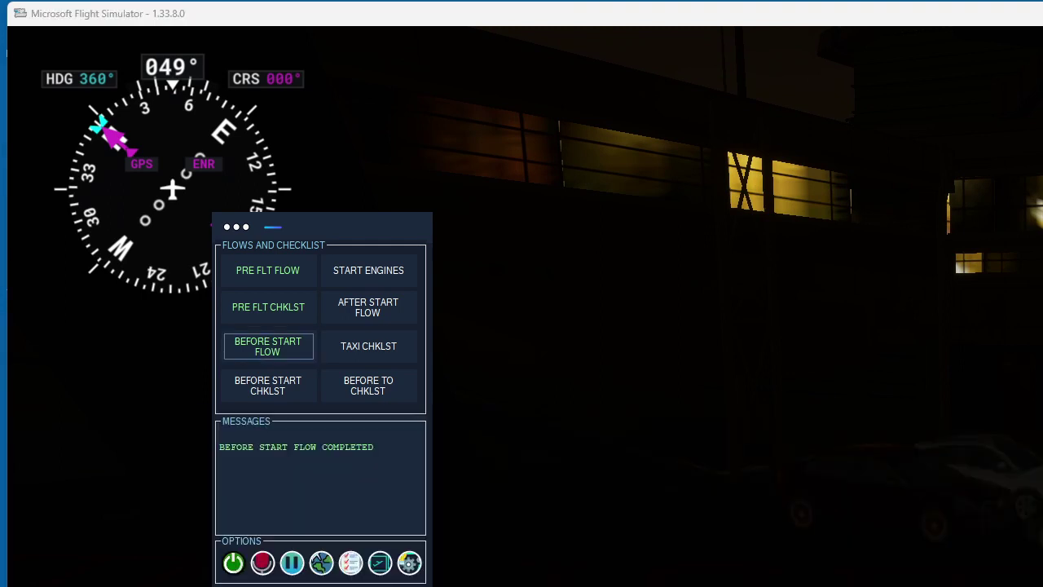
{"action": "left_click", "coordinate": [236, 227]}
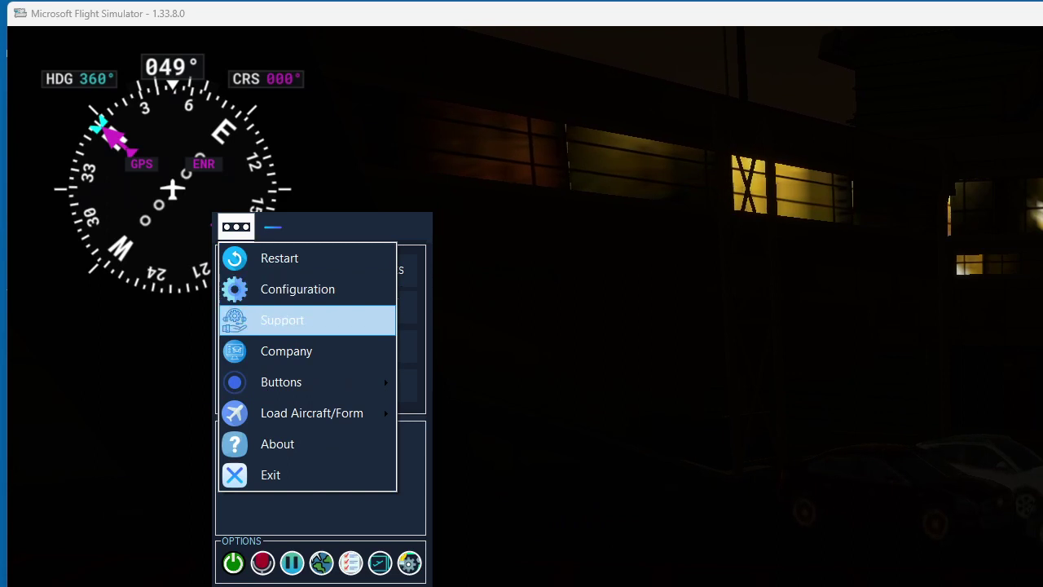
{"action": "key", "text": "Right"}
{"action": "key", "text": "Down"}
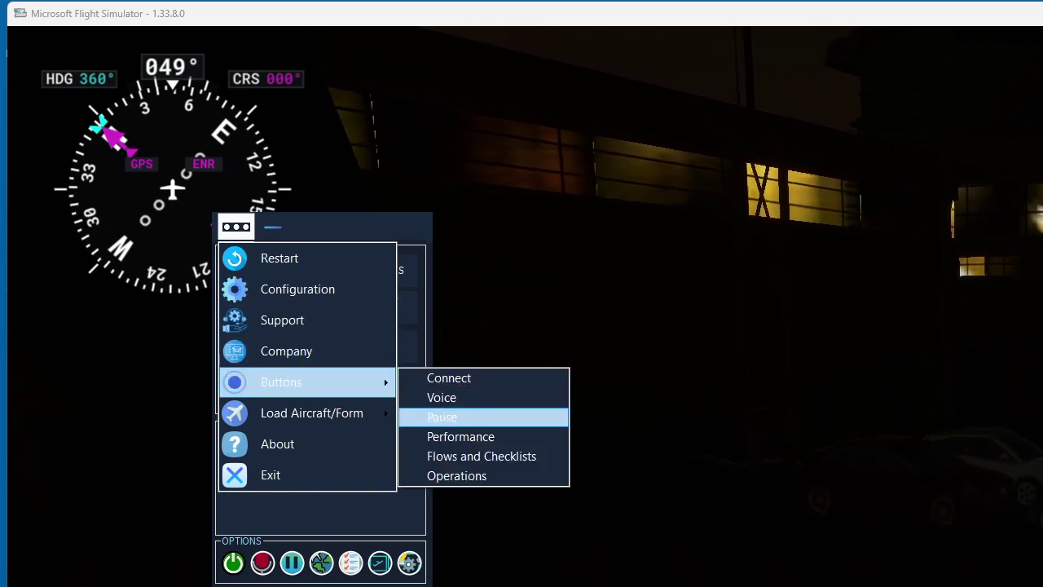
{"action": "key", "text": "Left"}
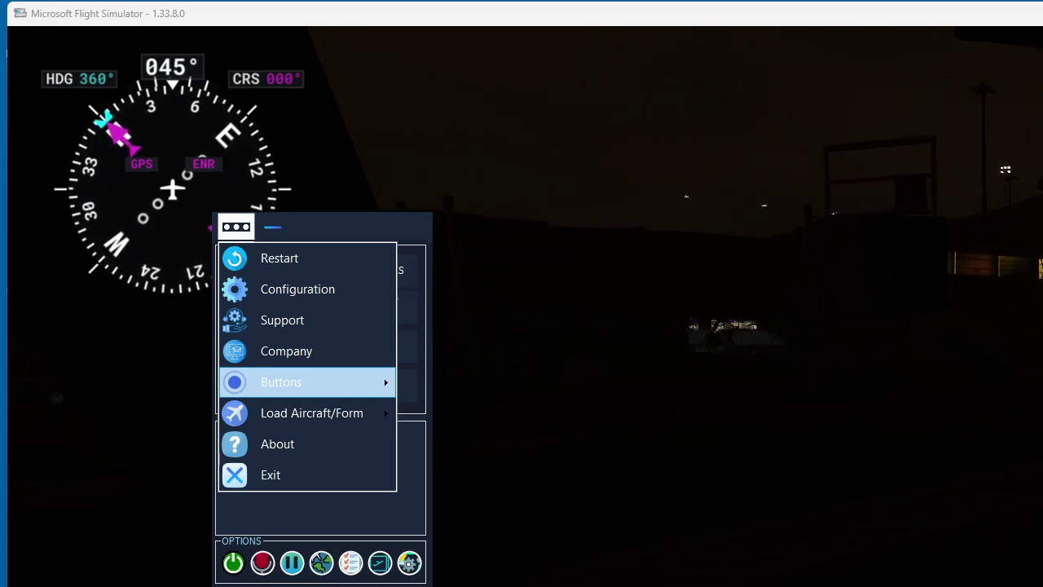
Step: Show the active route legs page on the CDU, then run the Start Engines flow in the checklist assistant
{"action": "key", "text": "alt+Tab"}
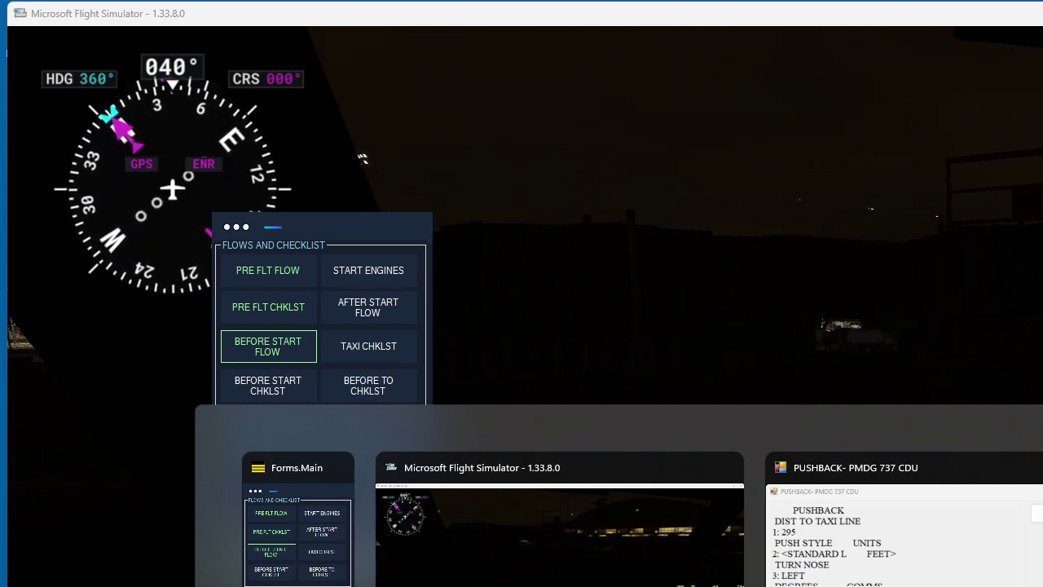
{"action": "key", "text": "alt+Tab"}
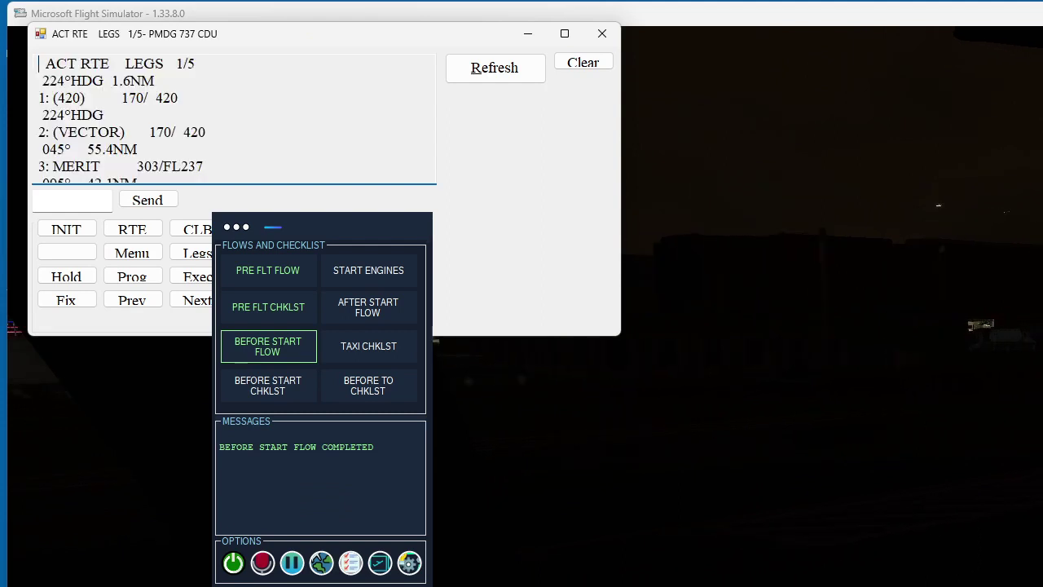
{"action": "key", "text": "alt+Tab"}
{"action": "key", "text": "Tab"}
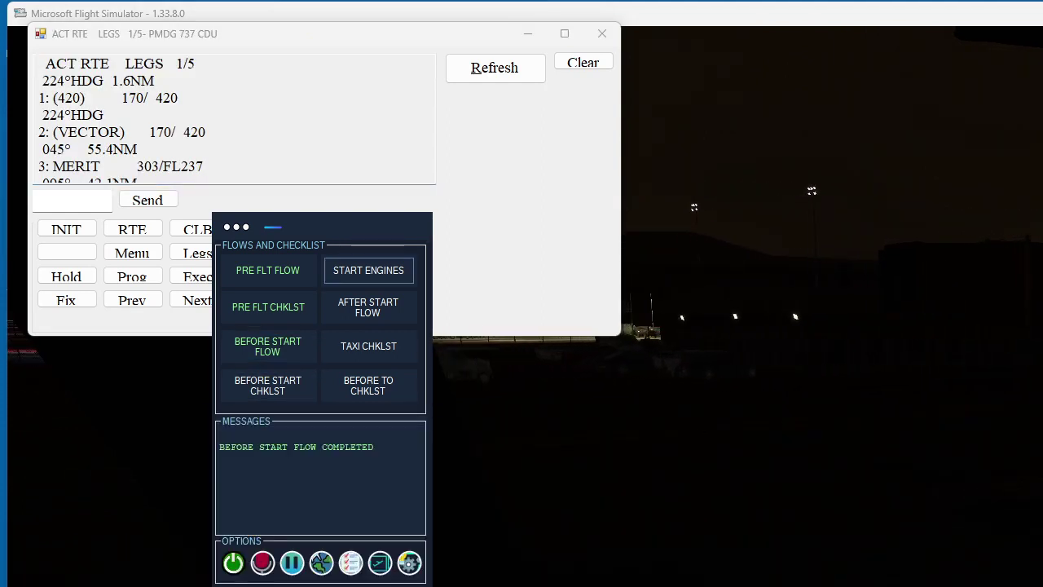
{"action": "left_click", "coordinate": [368, 270]}
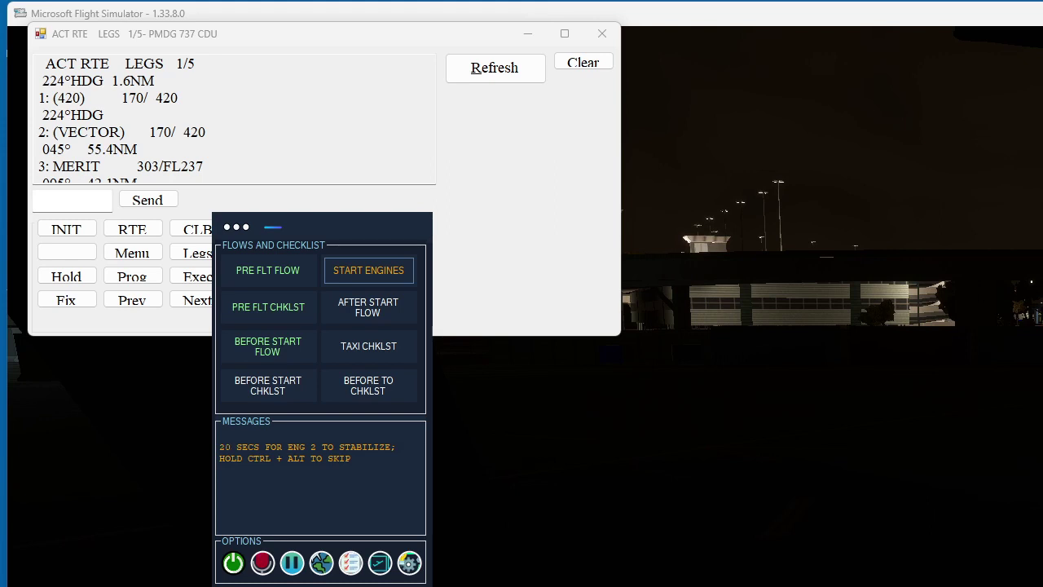
Step: Launch Brave, go to simbrief.com/home/ and view the weights in the latest flight briefing
{"action": "key", "text": "alt+Tab"}
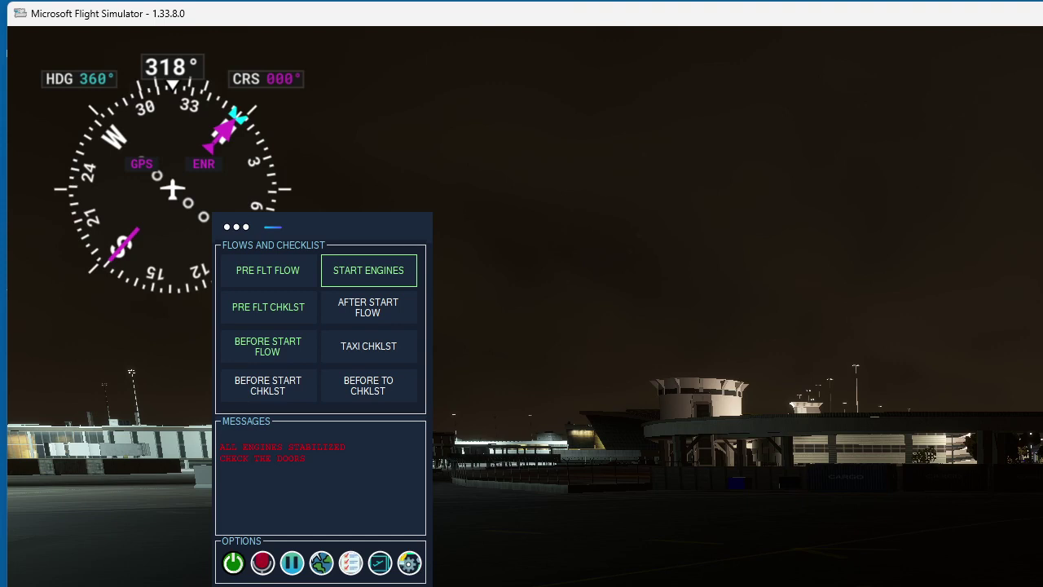
{"action": "key", "text": "alt+Tab"}
{"action": "key", "text": "alt+Tab"}
{"action": "key", "text": "alt+Tab"}
{"action": "key", "text": "alt+Tab"}
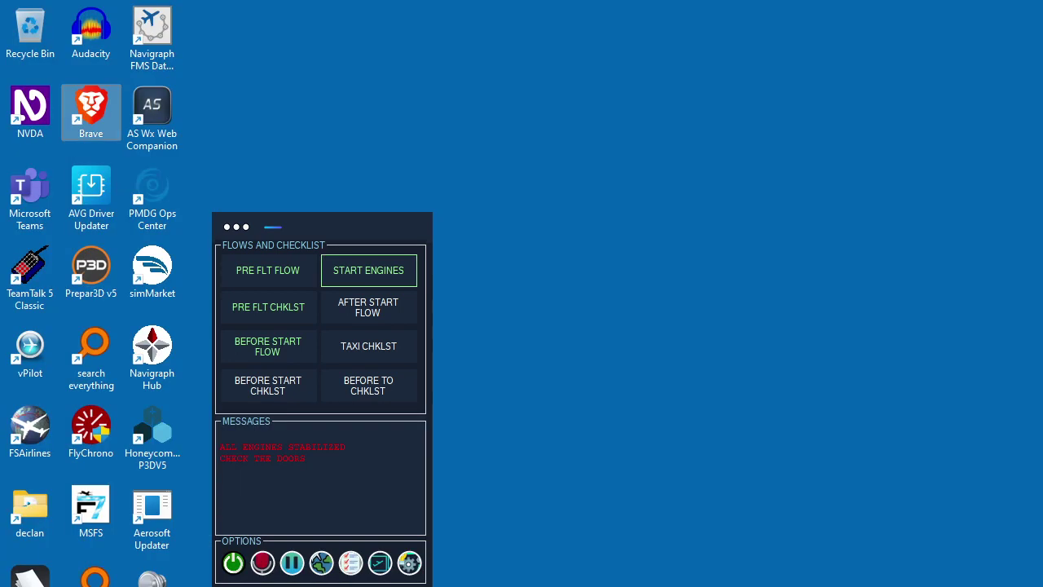
{"action": "key", "text": "Return"}
{"action": "type", "text": "simbrief.com/home/"}
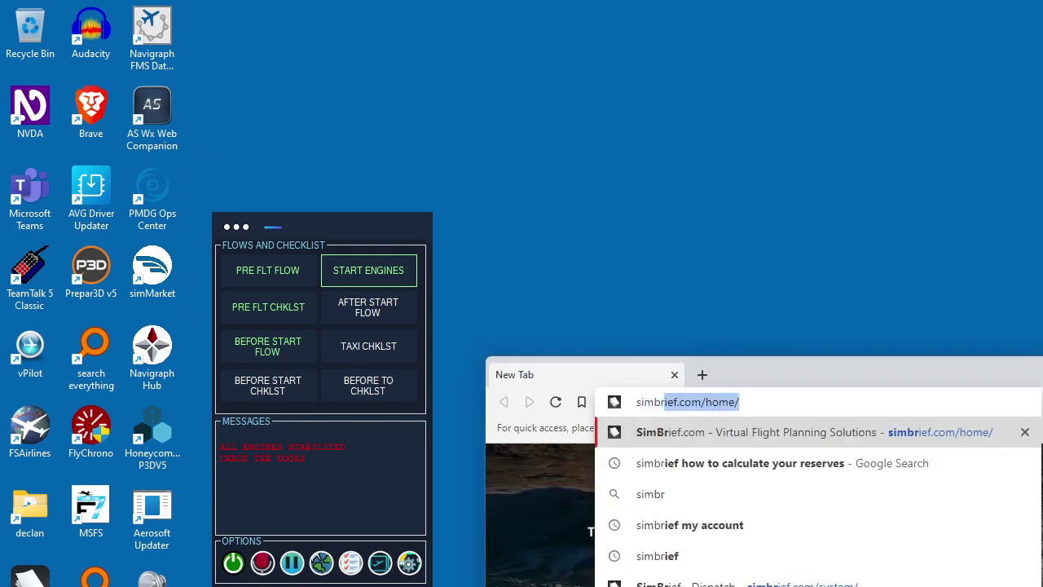
{"action": "key", "text": "Return"}
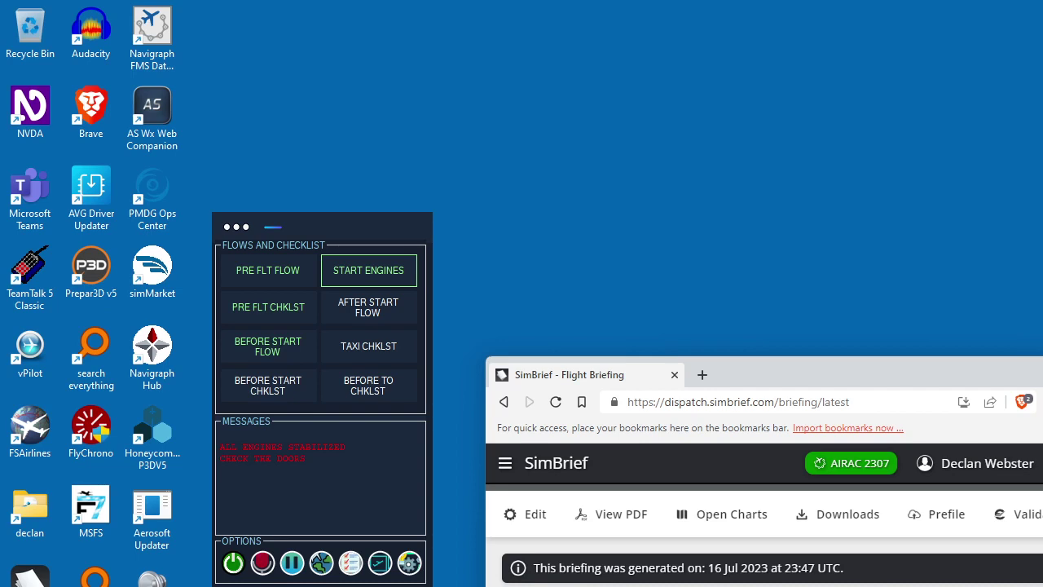
{"action": "scroll", "coordinate": [764, 554], "scroll_direction": "down", "scroll_amount": 3}
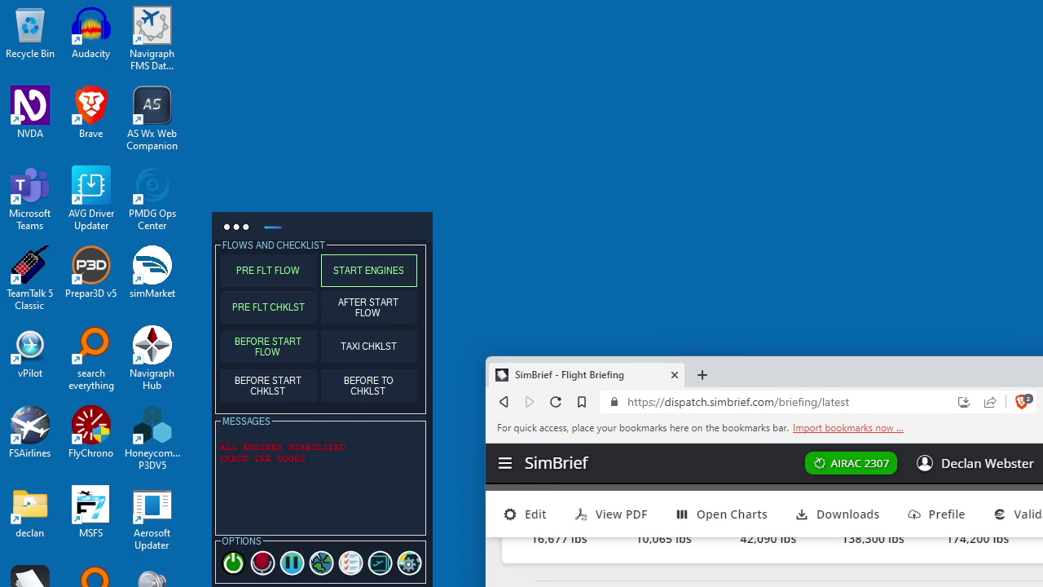
Step: Return to the checklist assistant and run the After Start and Before Takeoff flows
{"action": "key", "text": "alt+Tab"}
{"action": "key", "text": "alt+Tab"}
{"action": "key", "text": "alt+Tab"}
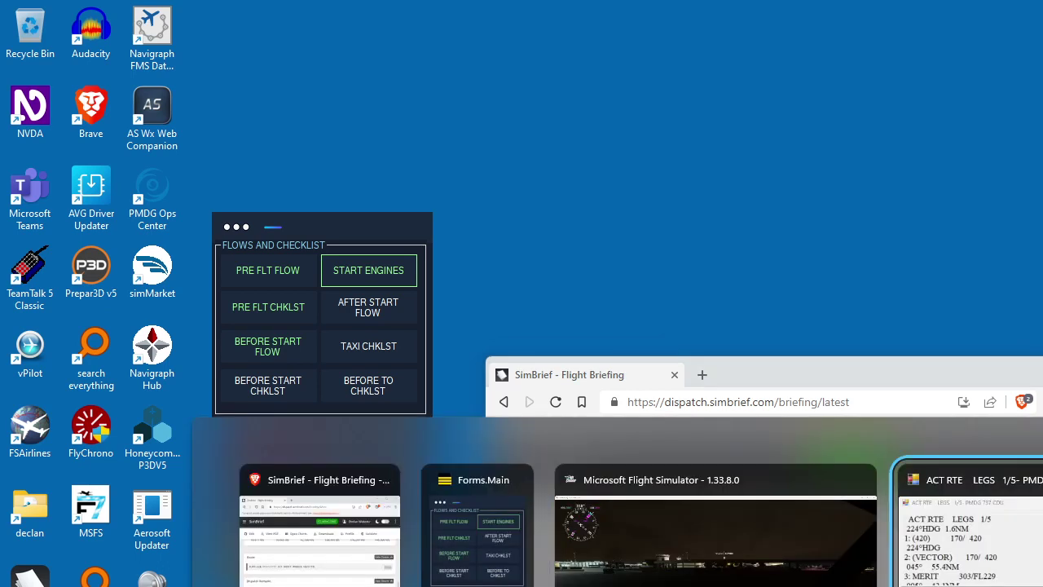
{"action": "key", "text": "alt+Tab"}
{"action": "key", "text": "alt+Tab"}
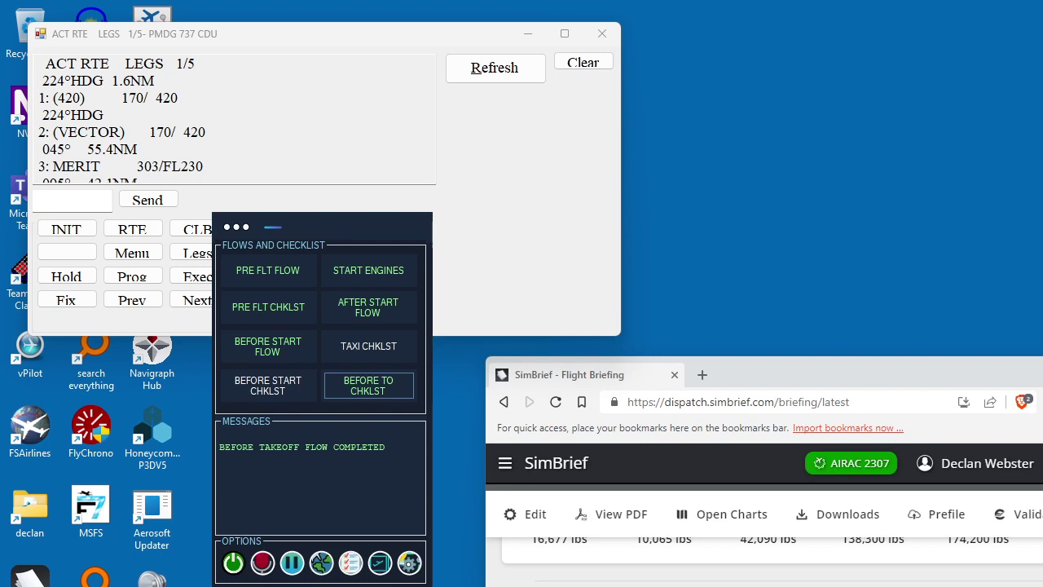
Step: Switch to the PMDG 737 CDU, open the performance initialization page and check the gross weight and cruise altitude lines
{"action": "key", "text": "alt+Tab"}
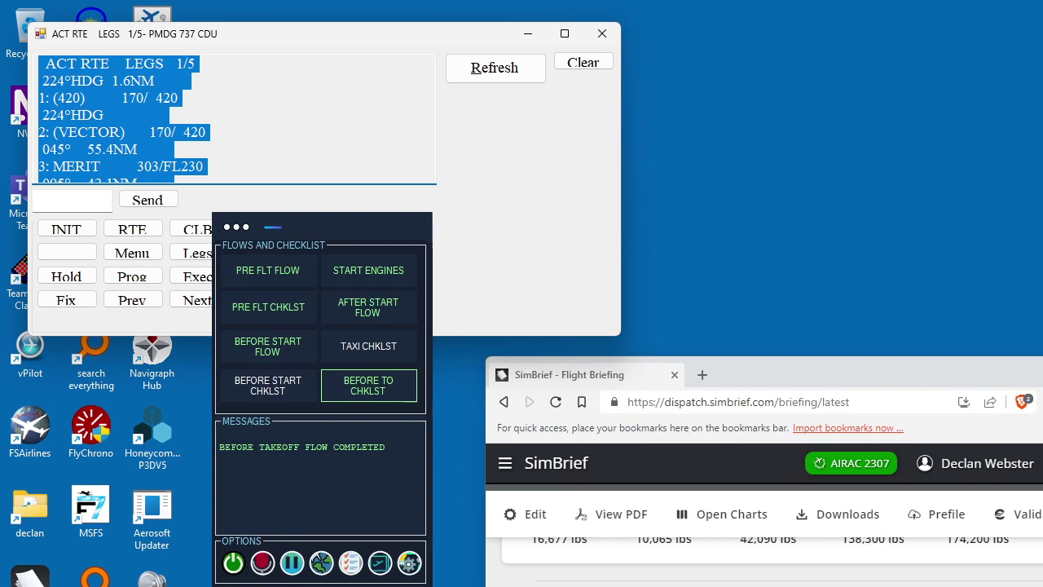
{"action": "key", "text": "Tab"}
{"action": "key", "text": "Tab"}
{"action": "key", "text": "Tab"}
{"action": "key", "text": "Tab"}
{"action": "key", "text": "Tab"}
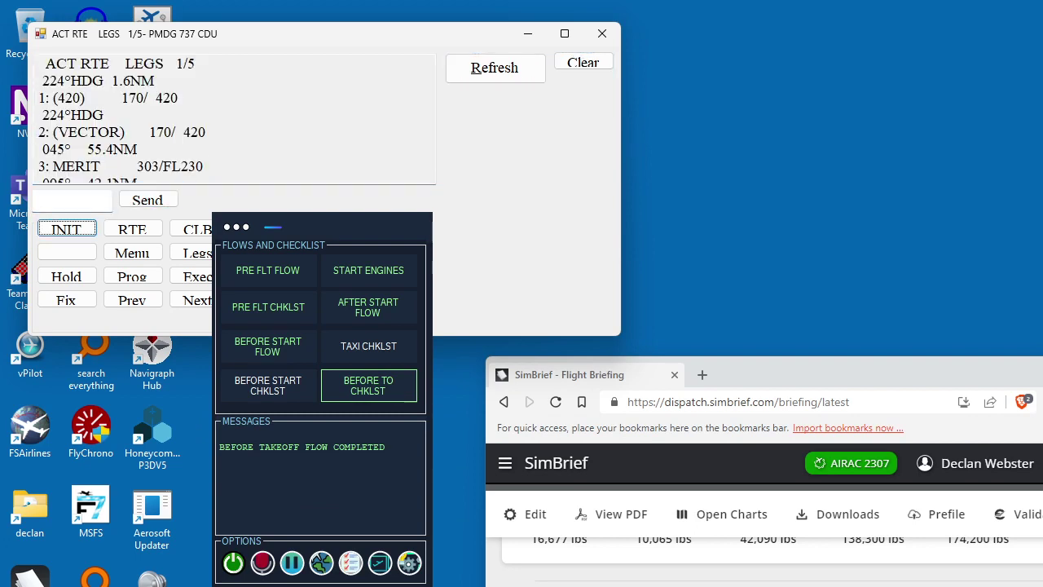
{"action": "key", "text": "Return"}
{"action": "key", "text": "shift+Tab"}
{"action": "key", "text": "shift+Tab"}
{"action": "key", "text": "shift+Tab"}
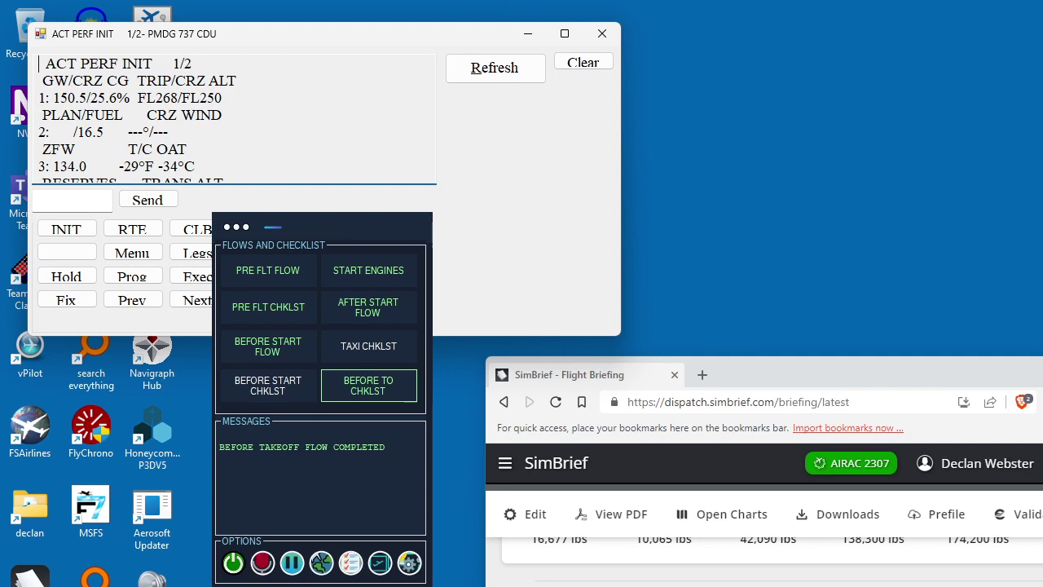
{"action": "left_click", "coordinate": [39, 98]}
{"action": "left_click", "coordinate": [39, 81]}
Step: Read the remaining lines of the performance initialization page and go to the INIT/REF index
{"action": "key", "text": "Down"}
{"action": "key", "text": "Down"}
{"action": "key", "text": "Down"}
{"action": "key", "text": "Down"}
{"action": "key", "text": "Down"}
{"action": "key", "text": "Down"}
{"action": "key", "text": "Down"}
{"action": "key", "text": "Down"}
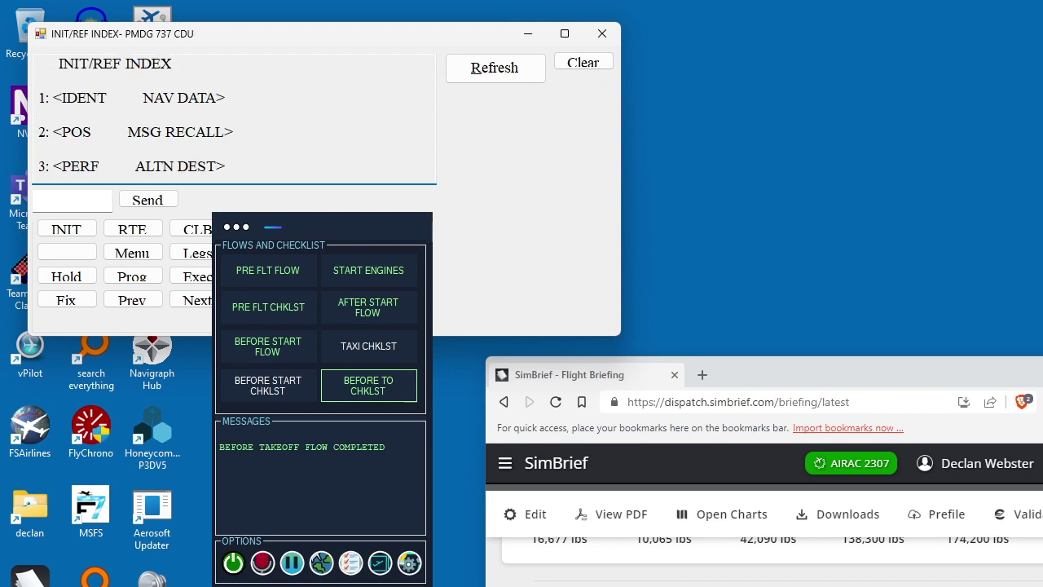
Step: Open the takeoff reference page from the INIT/REF index and check the flaps, V-speeds and trim
{"action": "key", "text": "Down"}
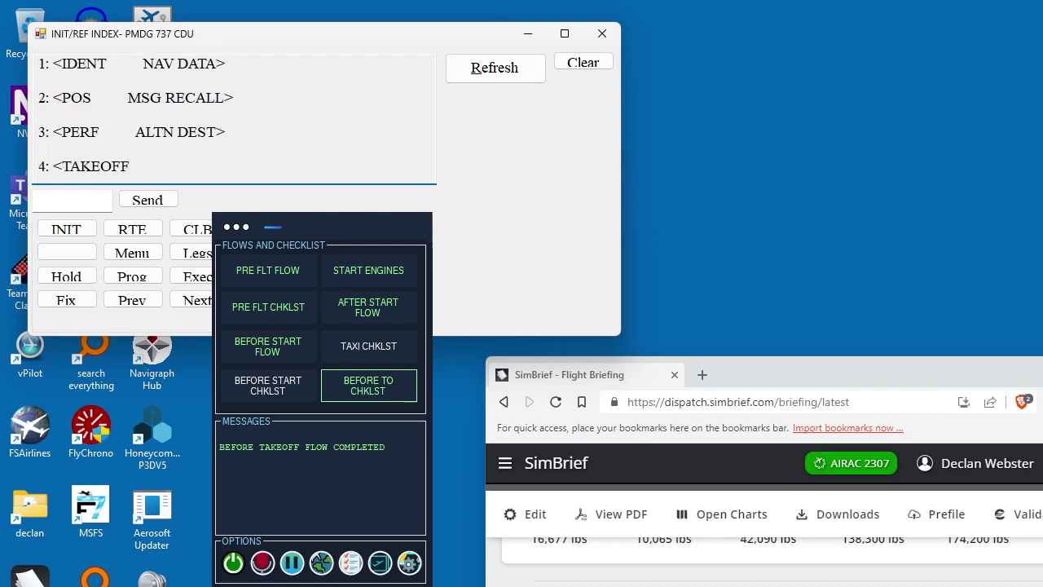
{"action": "key", "text": "Up"}
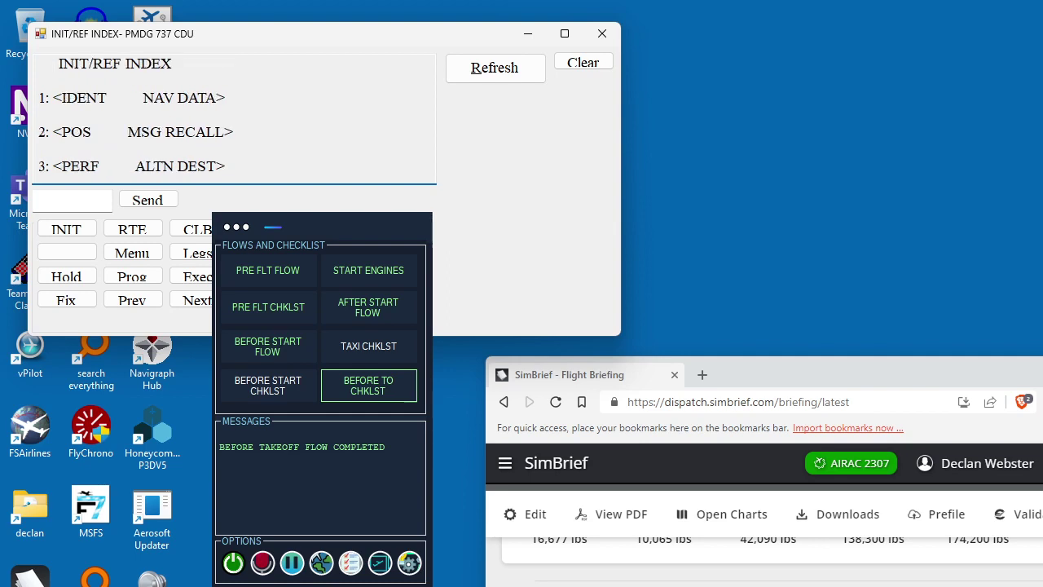
{"action": "key", "text": "Down"}
{"action": "key", "text": "Up"}
{"action": "key", "text": "Up"}
{"action": "key", "text": "Up"}
{"action": "key", "text": "Up"}
{"action": "key", "text": "Up"}
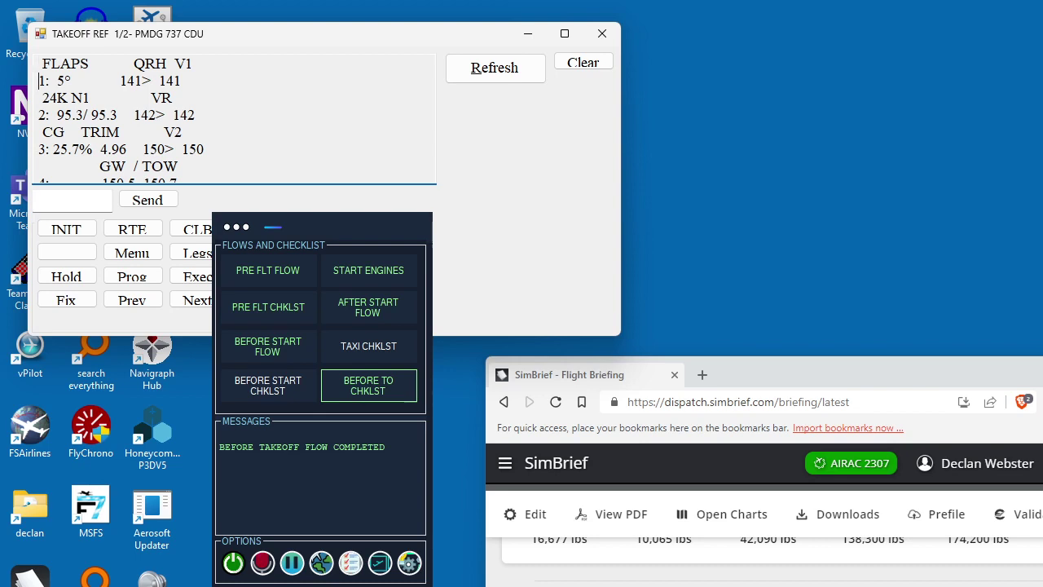
{"action": "left_click", "coordinate": [40, 132]}
Step: Return to Microsoft Flight Simulator, open the 737 Cockpit window and show the trim section of the control stand
{"action": "key", "text": "alt+Tab"}
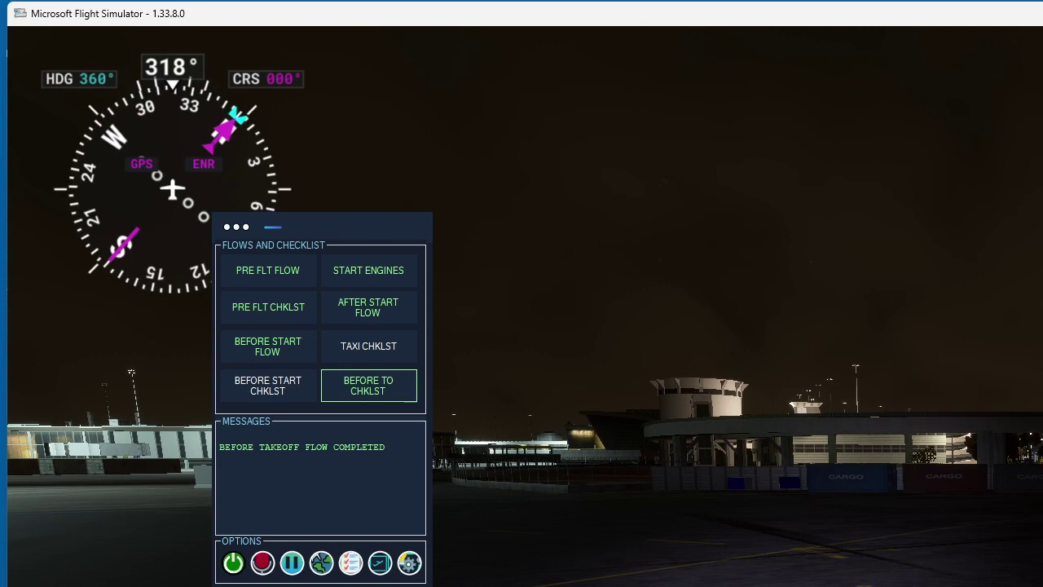
{"action": "key", "text": "alt+Tab"}
{"action": "key", "text": "super"}
{"action": "left_click", "coordinate": [192, 222]}
{"action": "left_click", "coordinate": [193, 242]}
{"action": "left_click", "coordinate": [192, 398]}
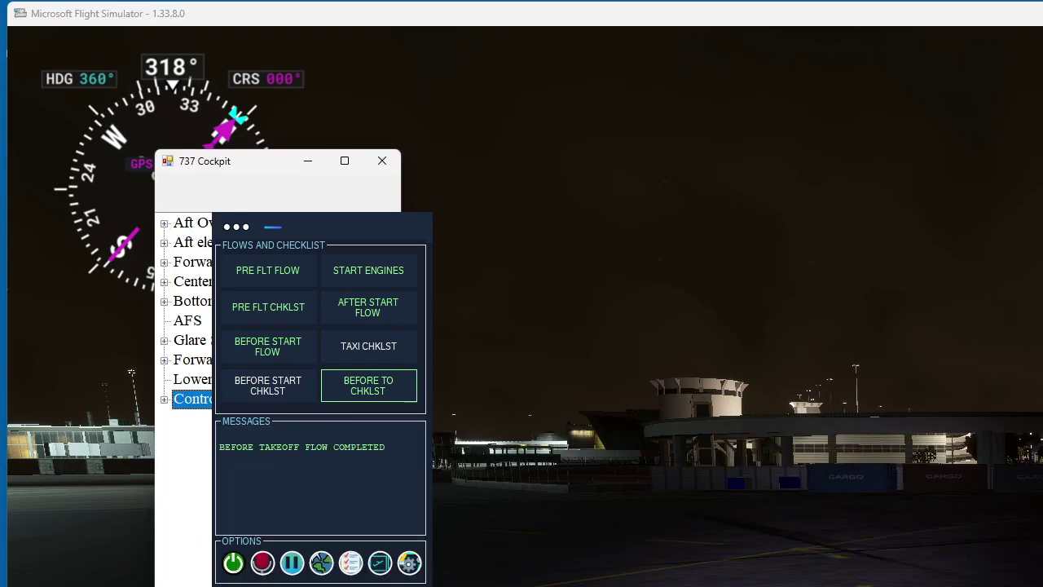
{"action": "double_click", "coordinate": [192, 398]}
{"action": "left_click", "coordinate": [200, 418]}
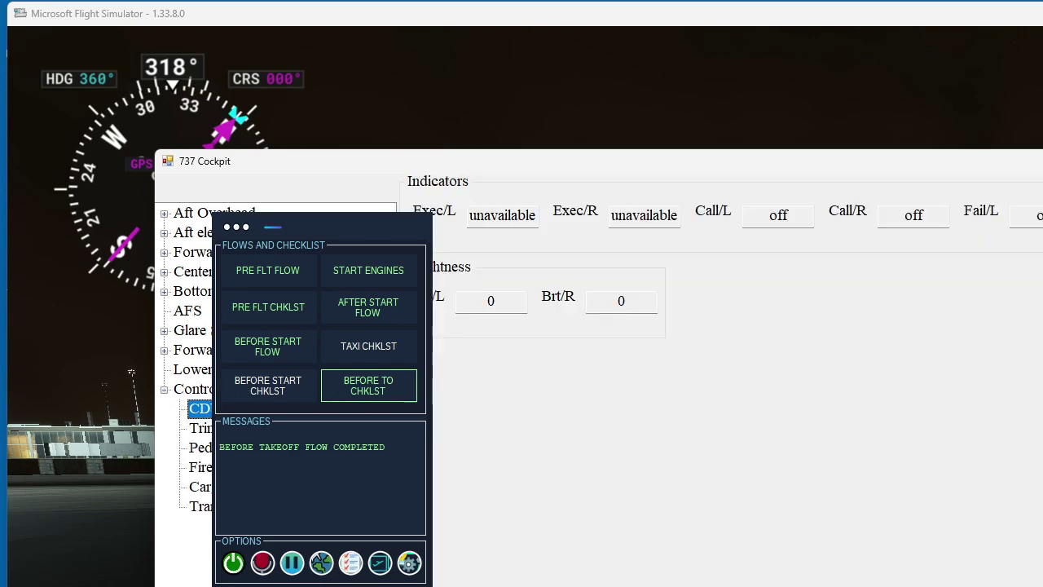
{"action": "left_click", "coordinate": [200, 437]}
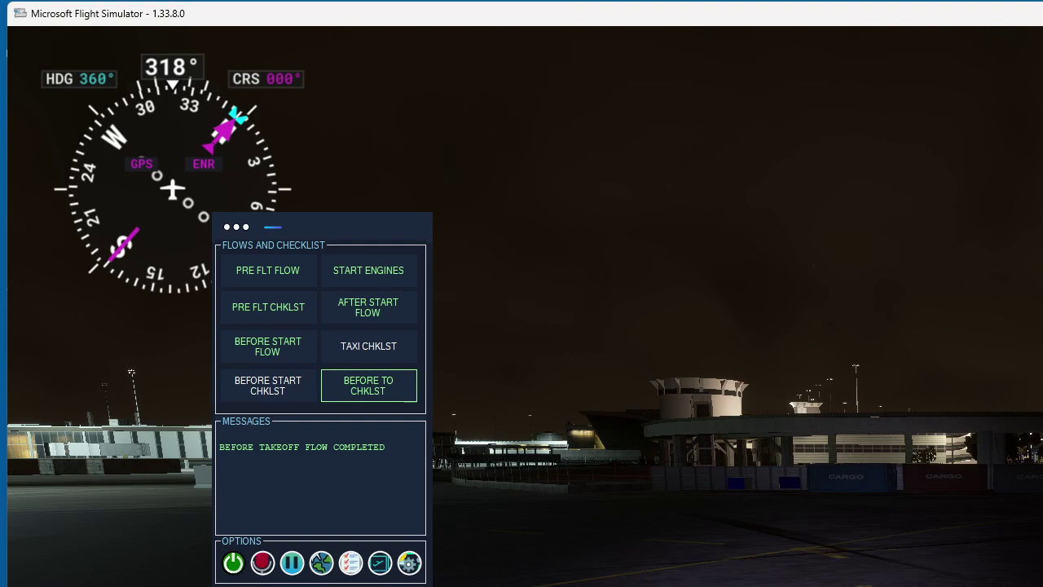
Step: List the KJFK runways for a runway jump and move the aircraft to runway 22R
{"action": "key", "text": "Escape"}
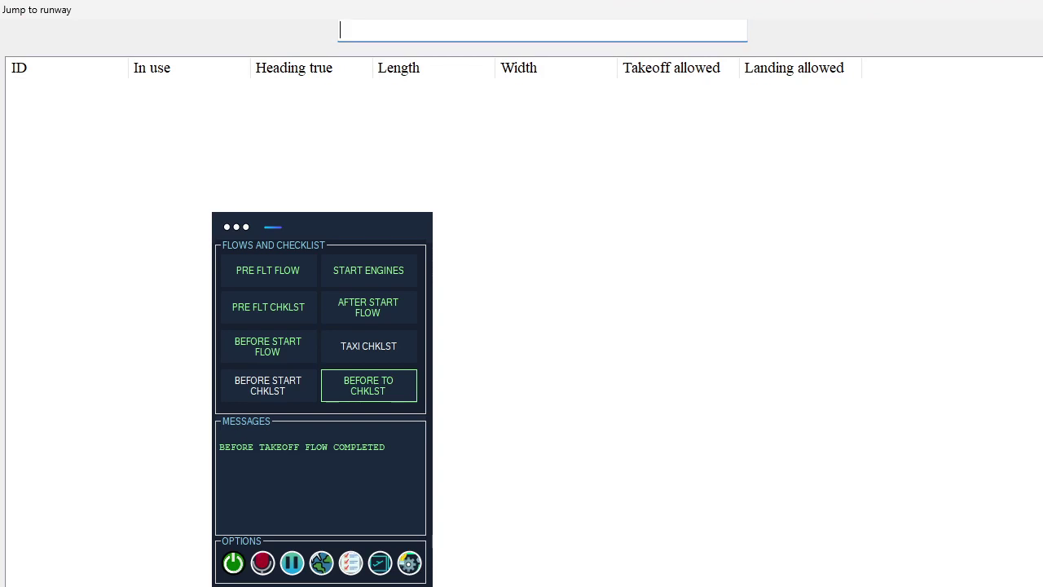
{"action": "type", "text": "kjfk"}
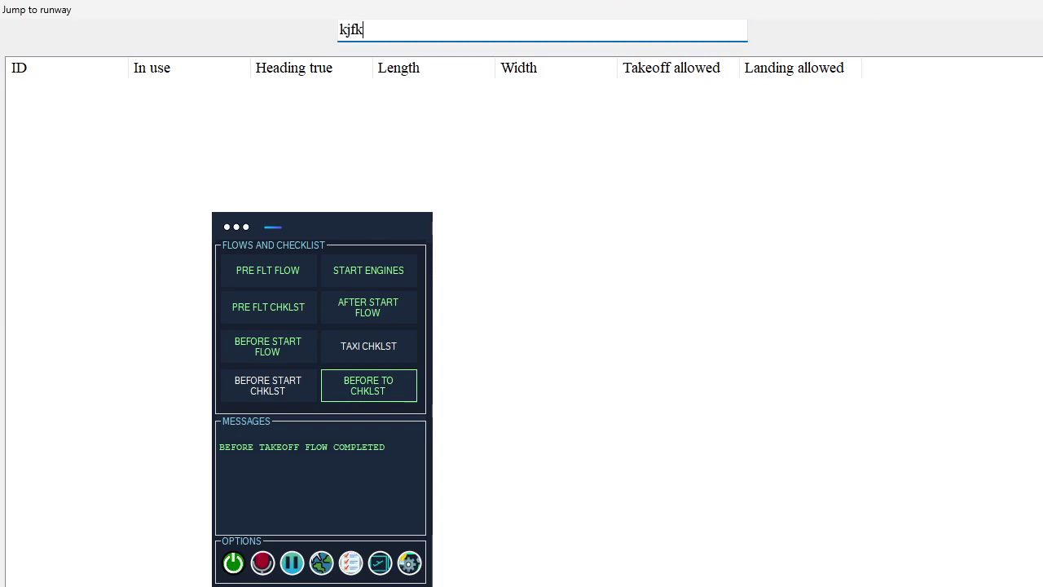
{"action": "key", "text": "Return"}
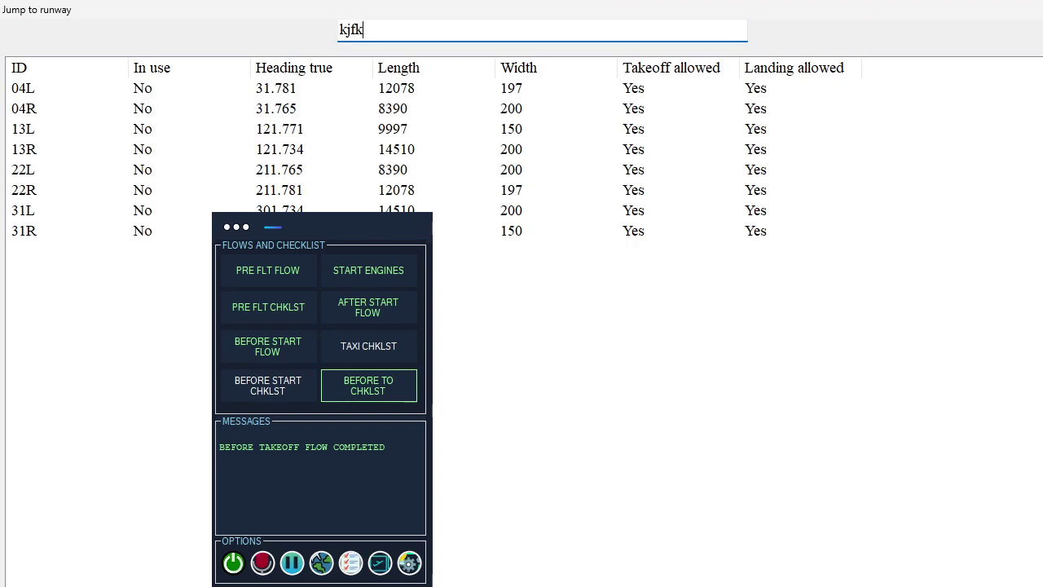
{"action": "left_click", "coordinate": [24, 88]}
{"action": "key", "text": "Down"}
{"action": "key", "text": "Down"}
{"action": "key", "text": "Down"}
{"action": "key", "text": "Down"}
{"action": "key", "text": "Down"}
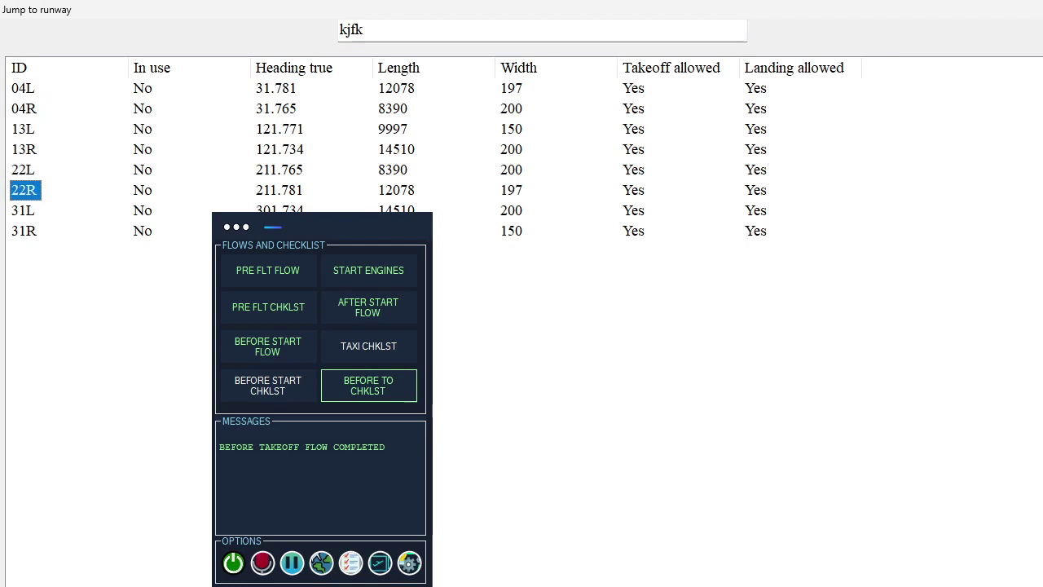
{"action": "key", "text": "Return"}
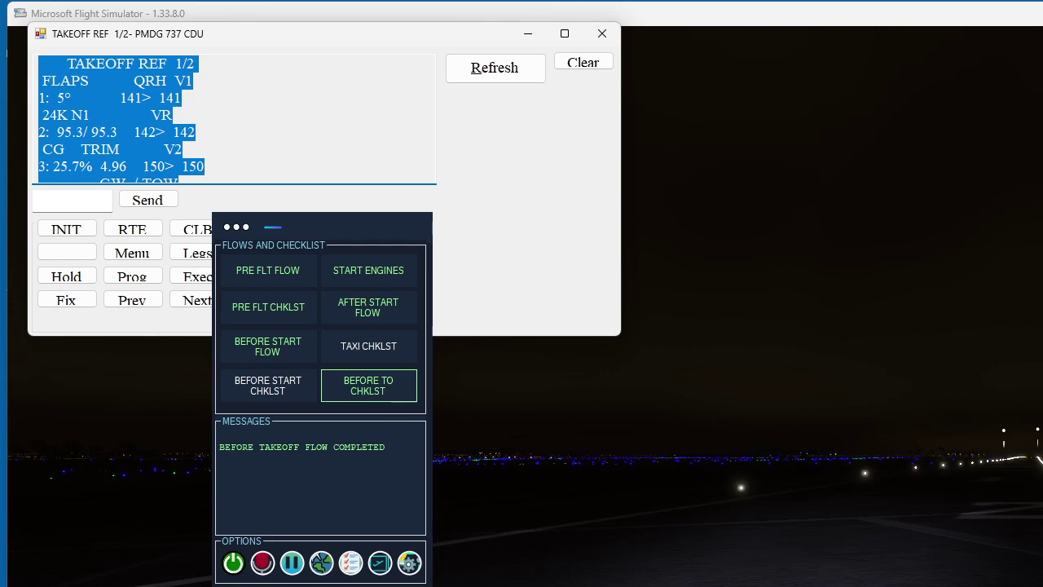
Step: Check the takeoff reference page on the CDU again and leave the CDU window
{"action": "left_click", "coordinate": [39, 64]}
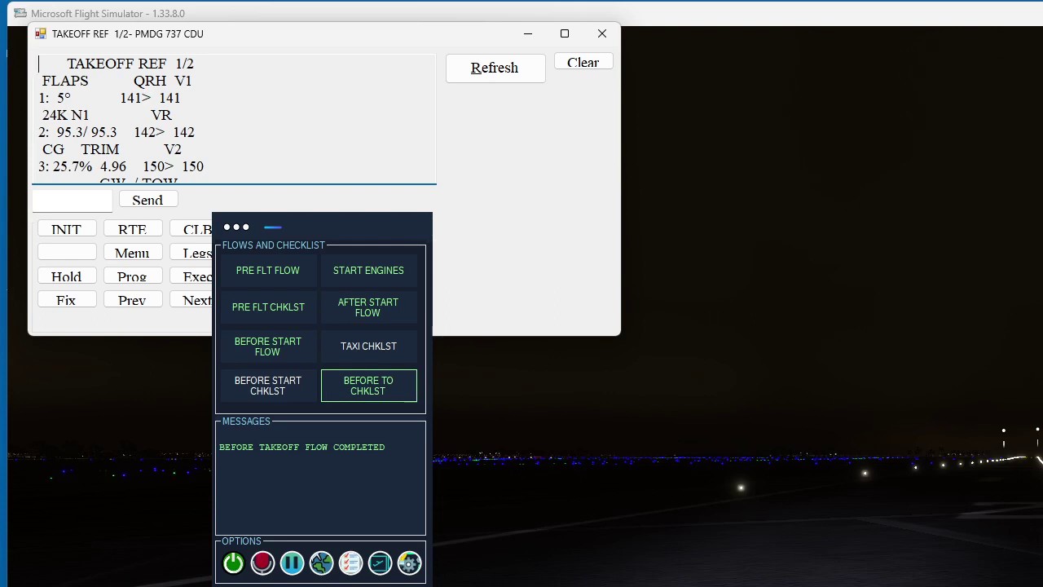
{"action": "key", "text": "alt+Tab"}
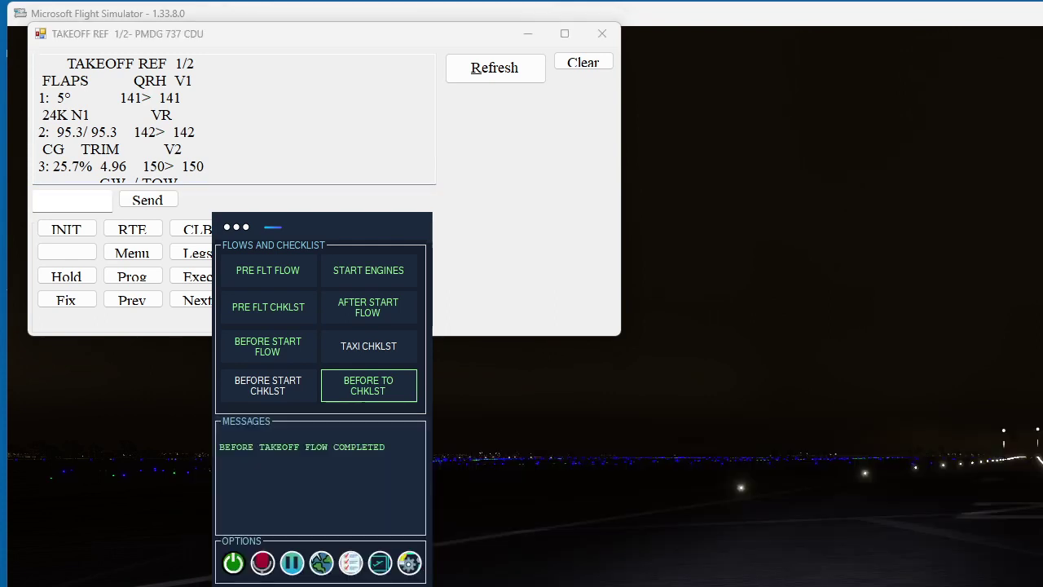